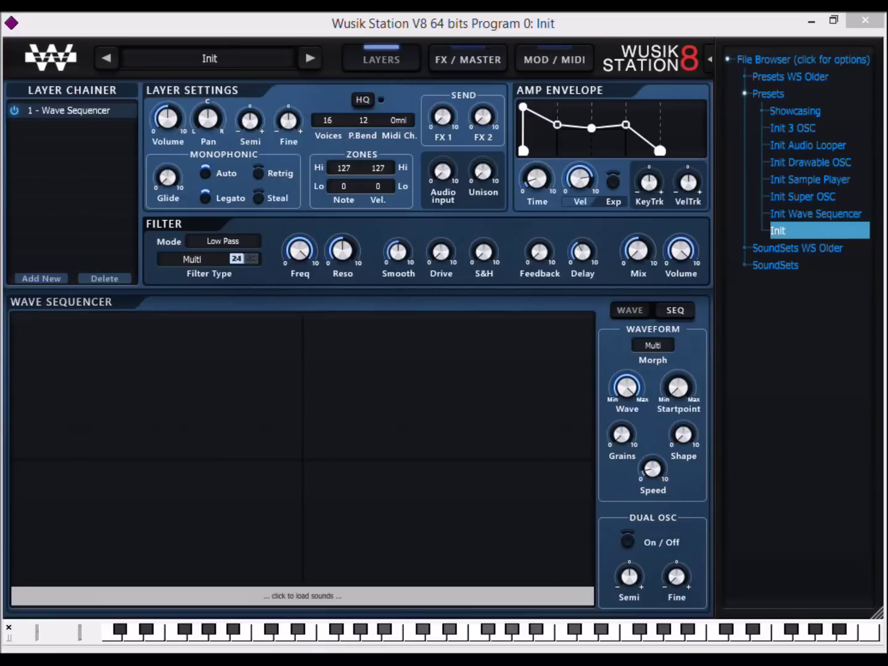
# View the About Wusik Station V8 version info, then list the Showcasing folder's presets
pyautogui.click(622, 24)
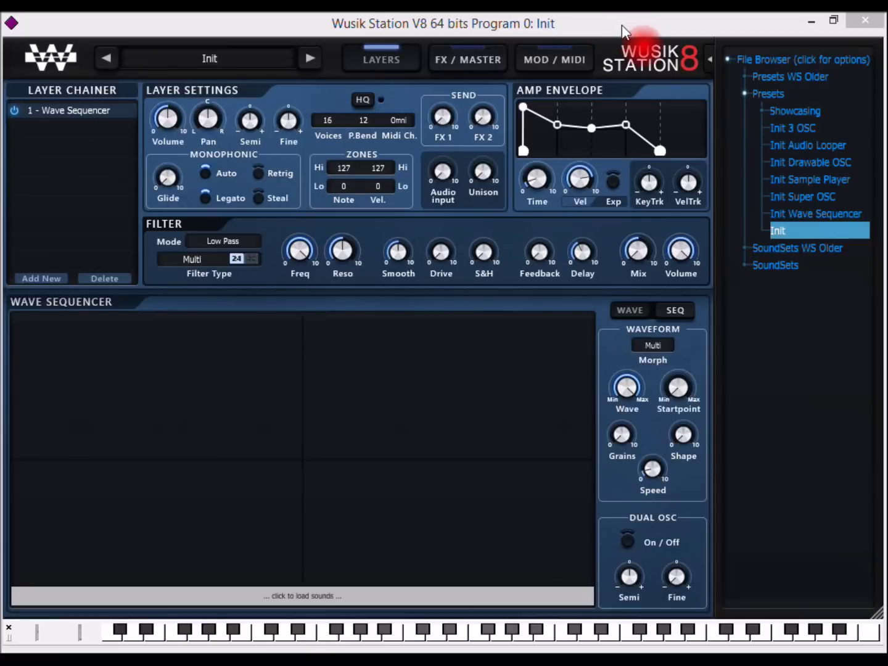
pyautogui.click(679, 83)
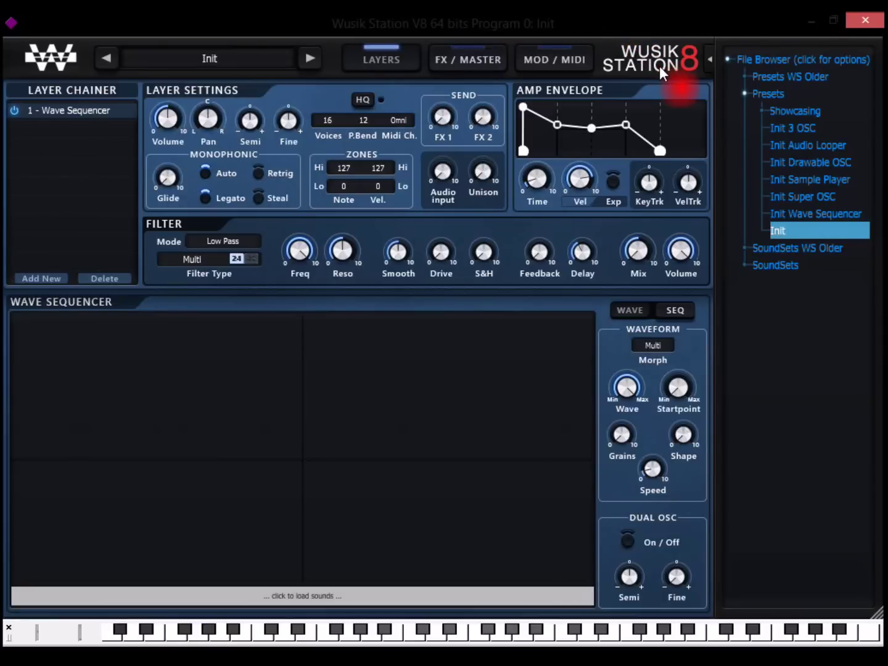
pyautogui.click(59, 59)
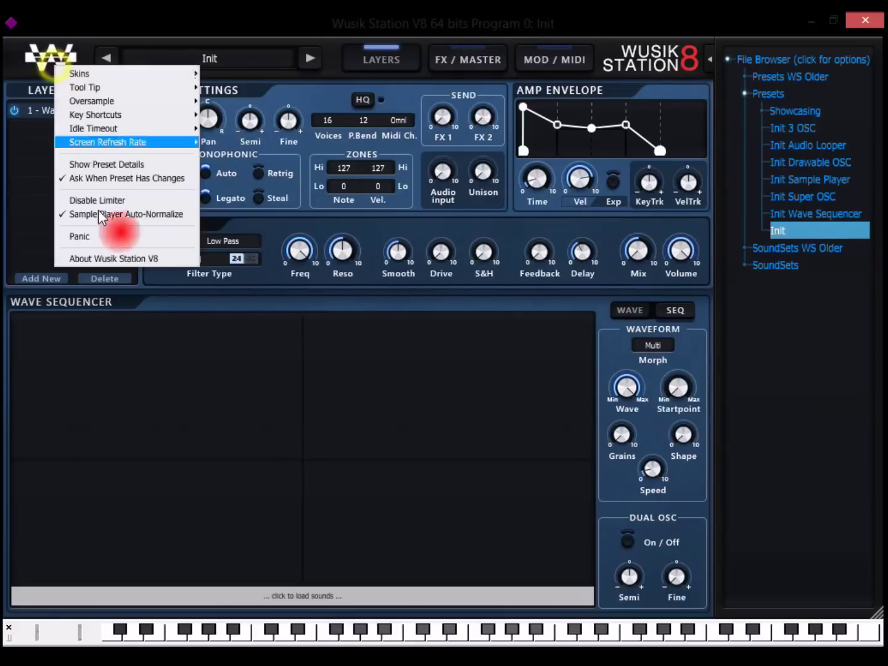
pyautogui.click(140, 259)
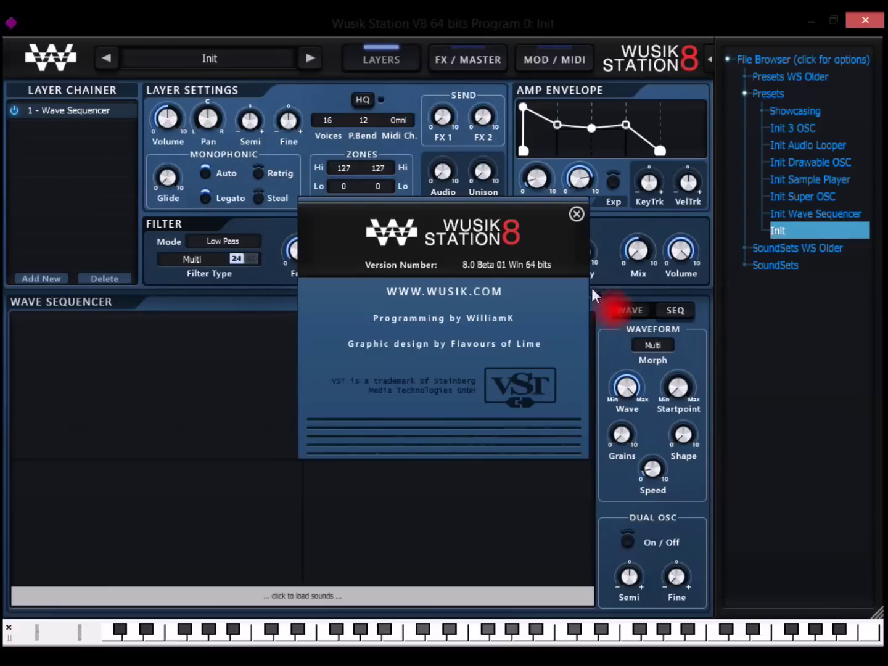
pyautogui.click(576, 214)
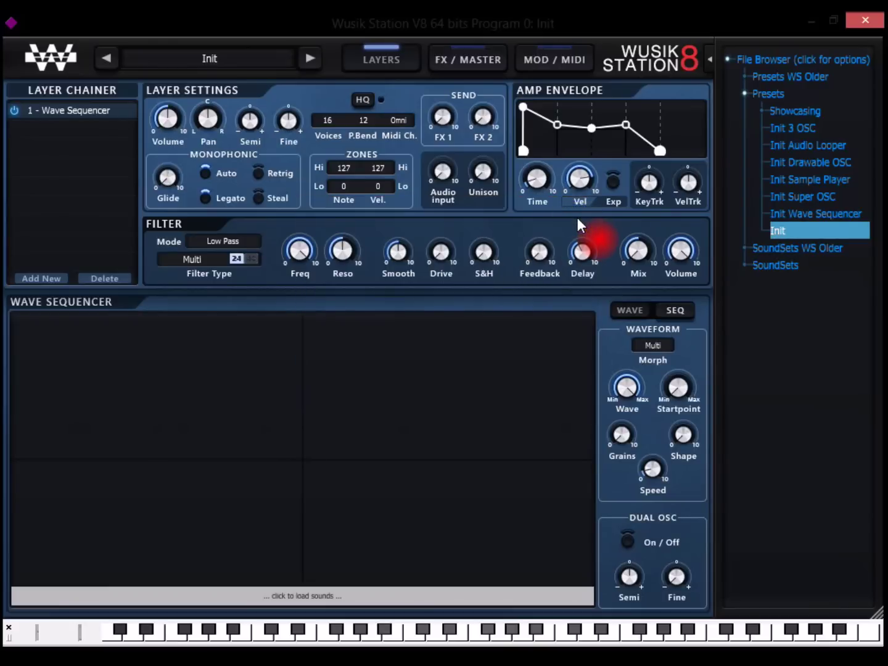
pyautogui.click(813, 114)
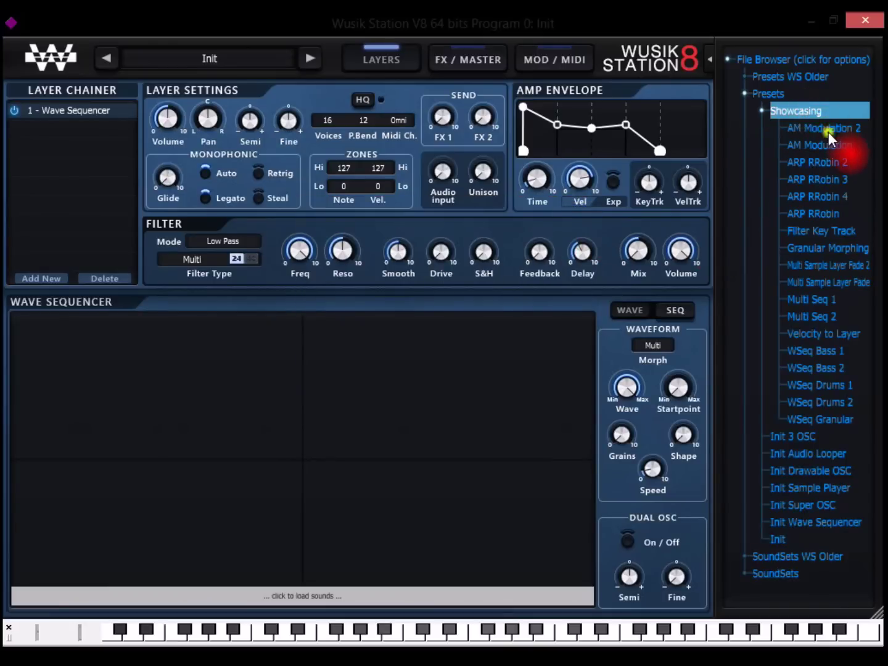
# Audition the AM Modulation 2, AM Modulation, ARP RRobin 2, WSeq Granular and WSeq Bass 1 presets
pyautogui.click(827, 131)
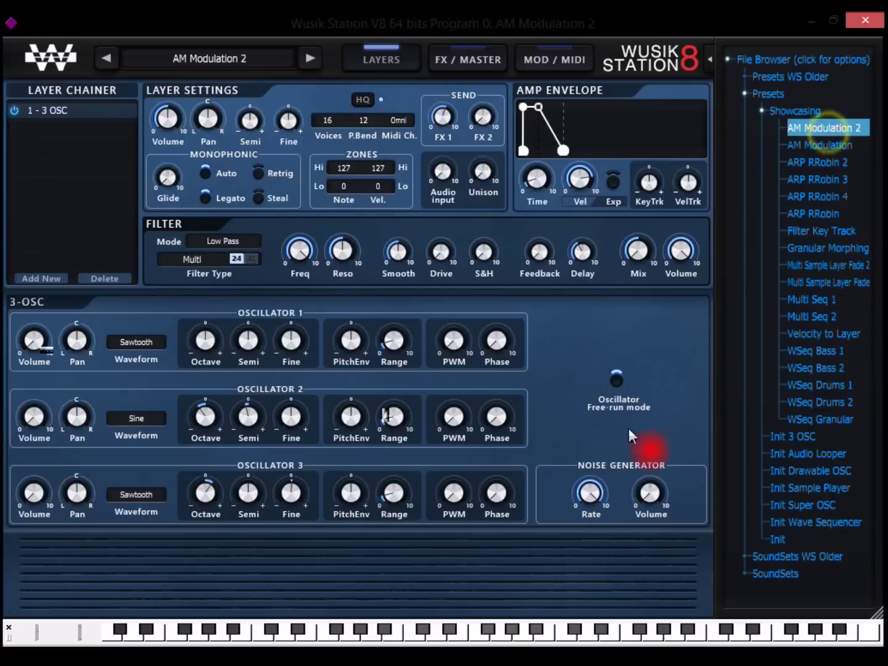
pyautogui.click(267, 639)
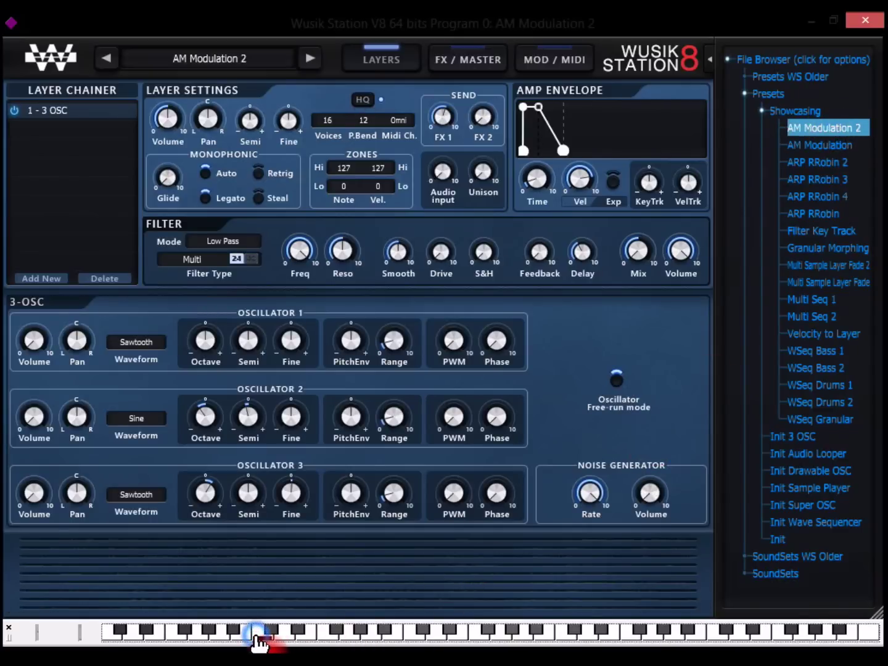
pyautogui.click(840, 147)
pyautogui.click(841, 165)
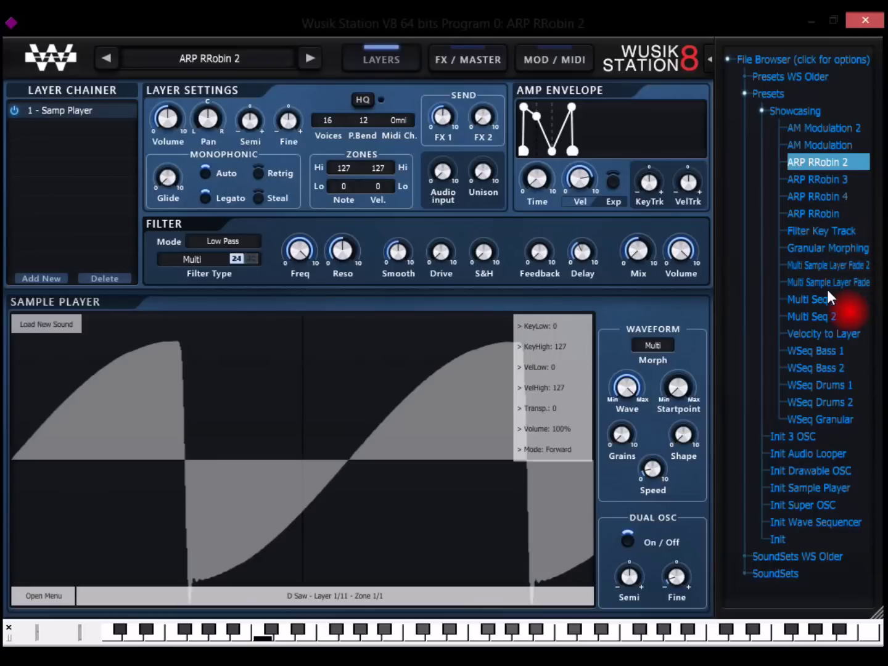
pyautogui.click(830, 421)
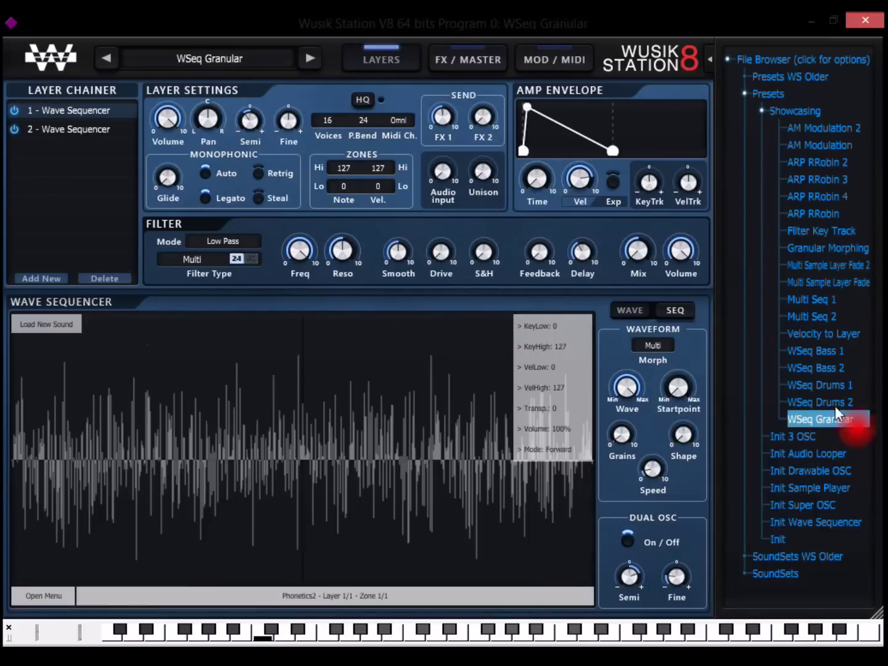
pyautogui.click(838, 348)
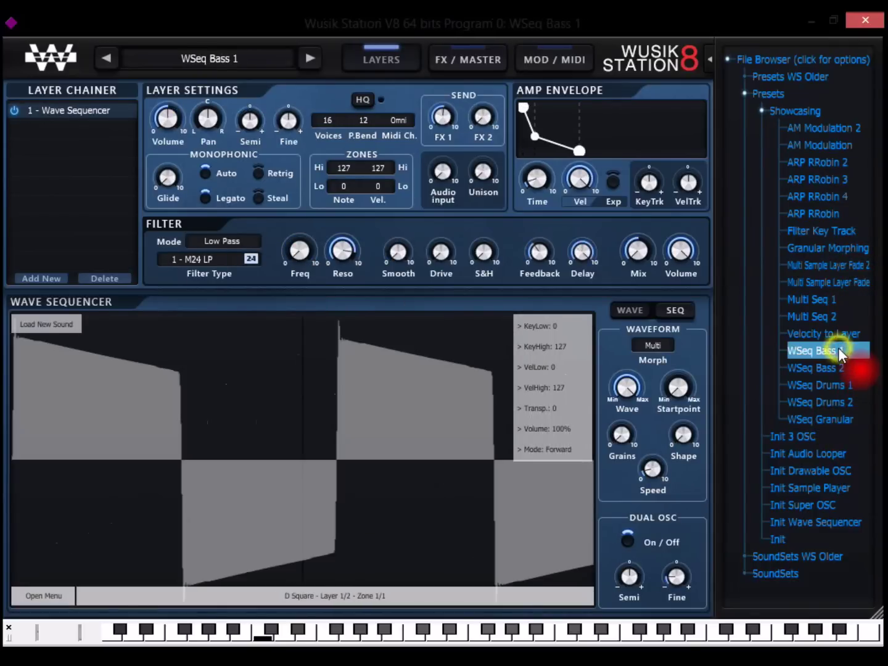
pyautogui.click(253, 641)
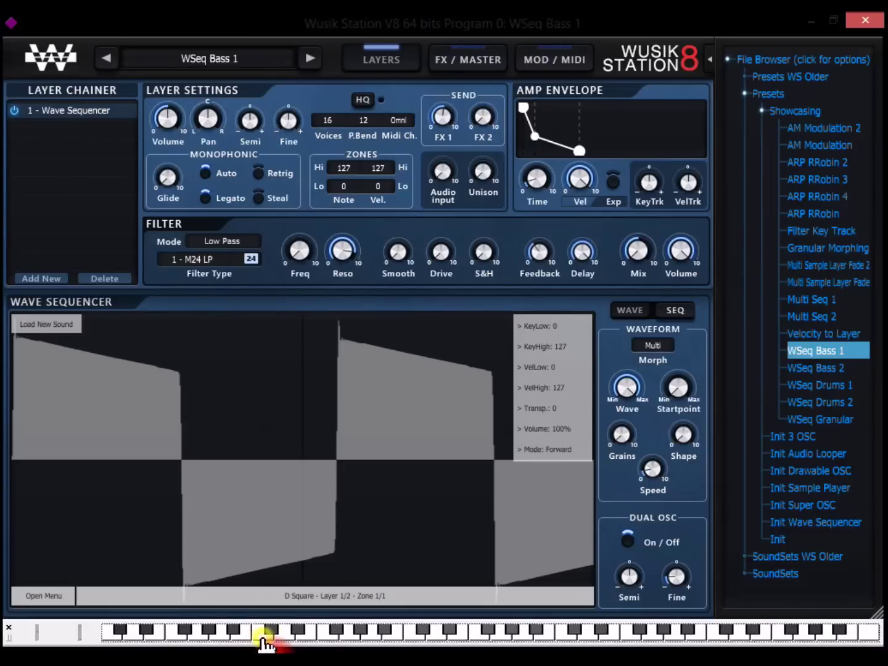
# Browse Presets WS Older and Artvera MISTRAL, then load Init Sample Player and start a new layer
pyautogui.click(819, 110)
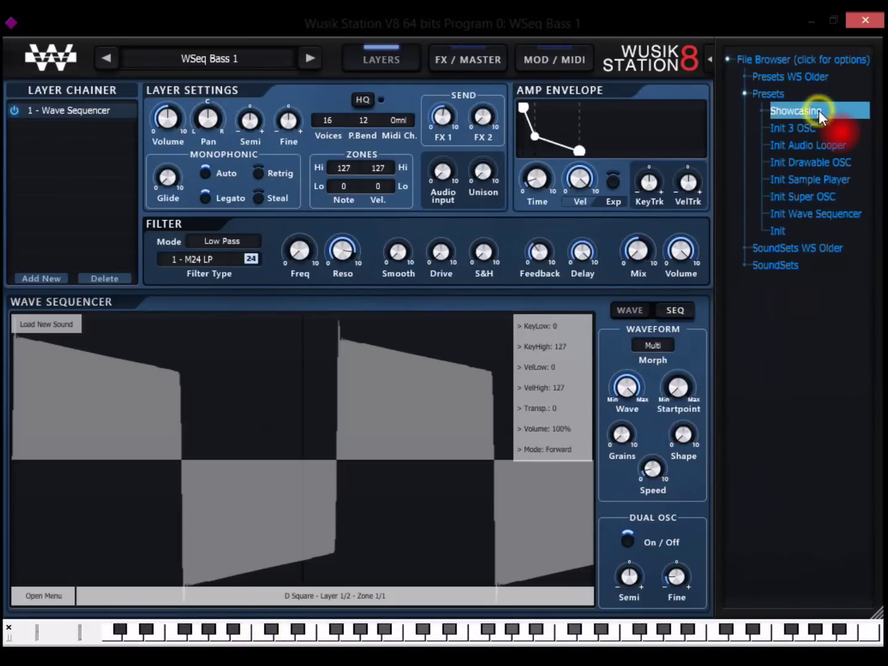
pyautogui.click(807, 77)
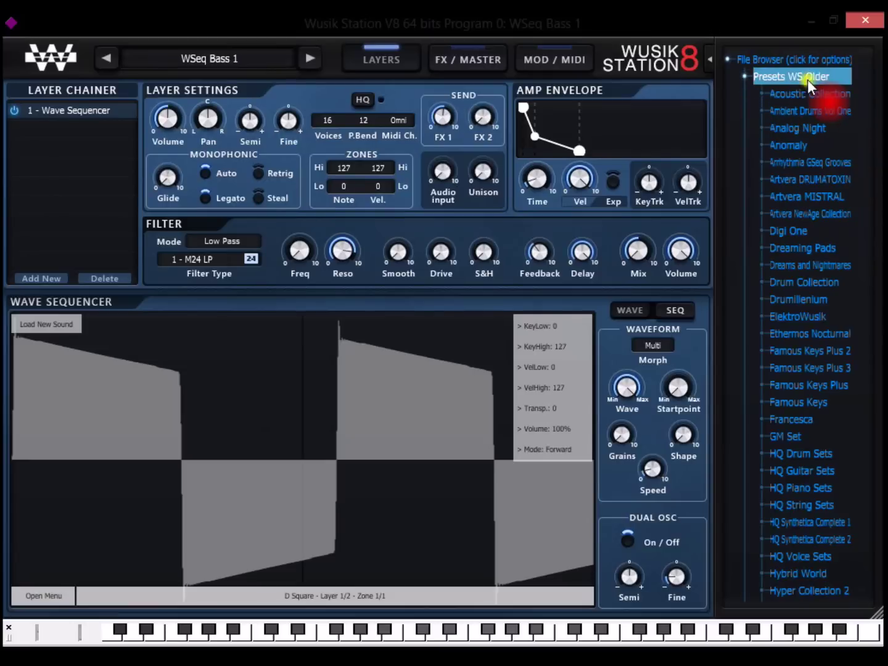
pyautogui.click(808, 197)
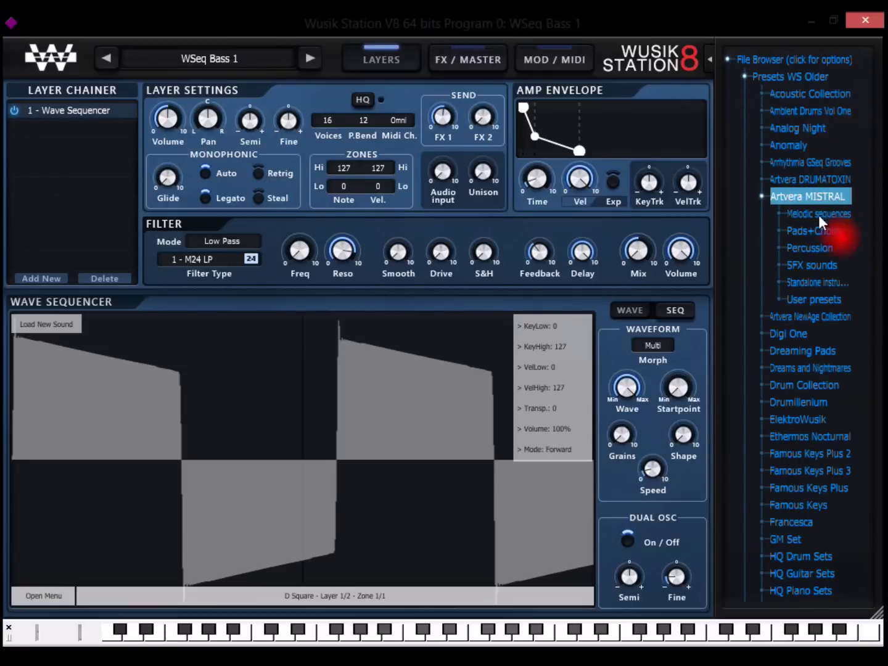
pyautogui.click(804, 75)
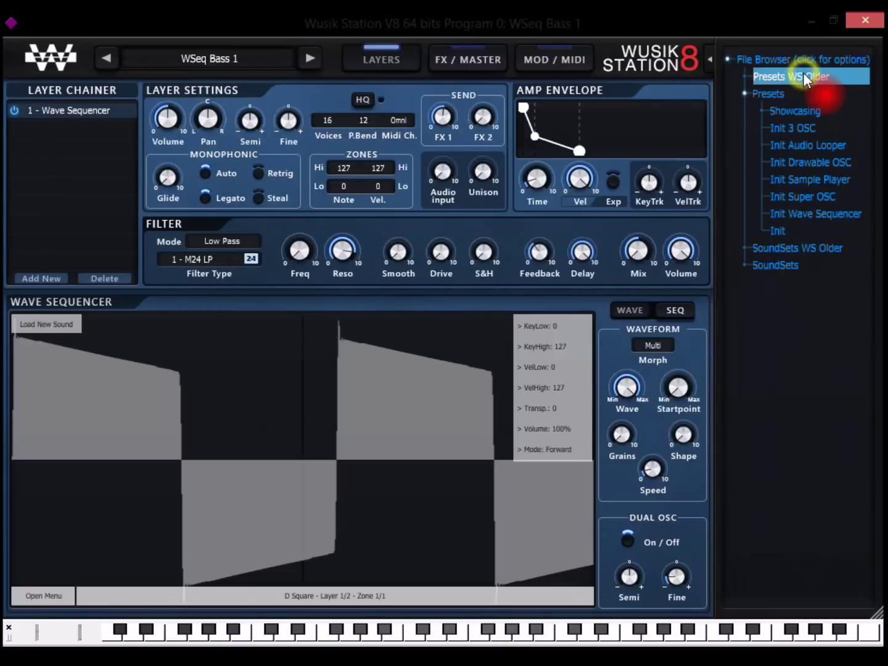
pyautogui.click(826, 180)
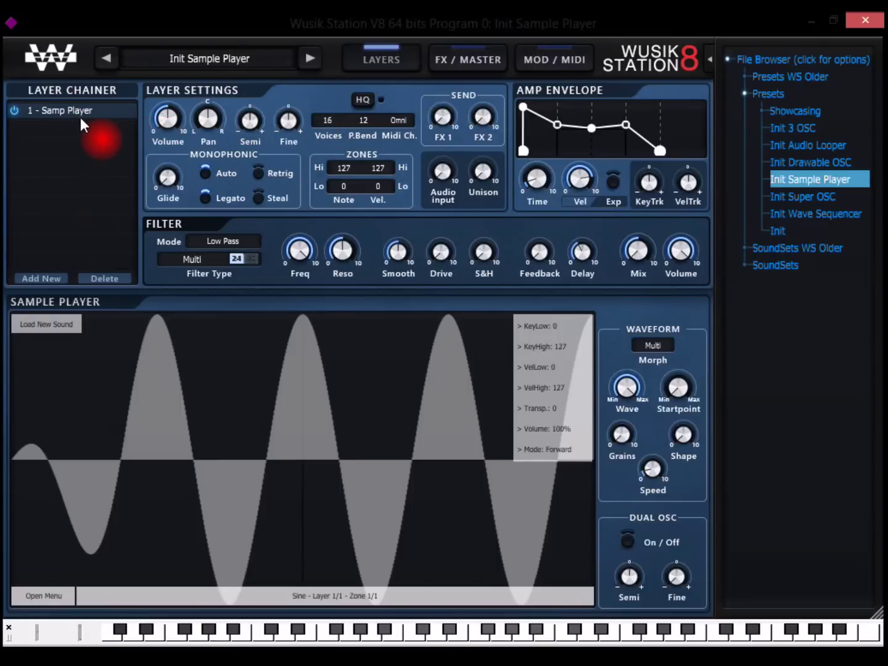
pyautogui.click(47, 278)
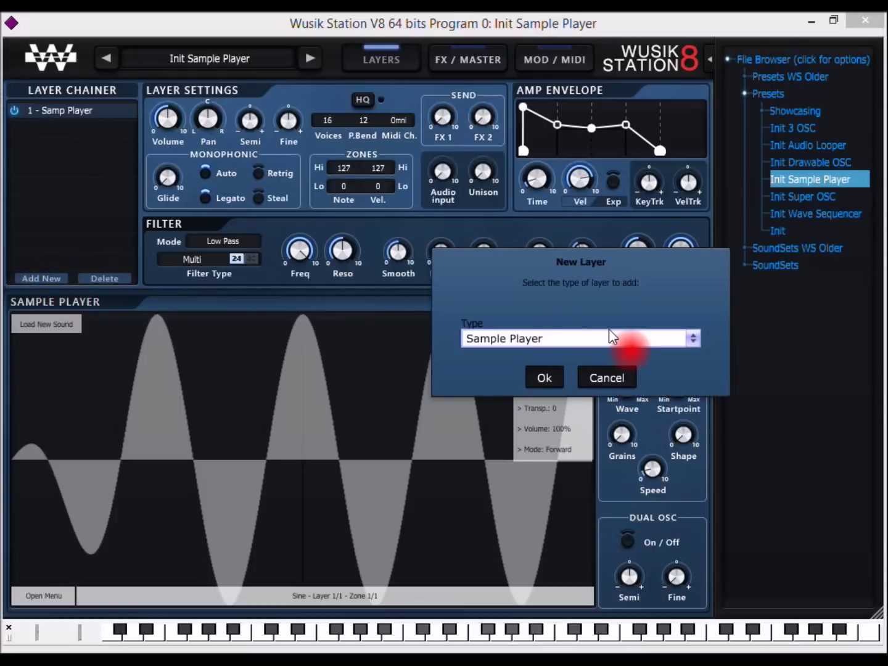
# Add a 3 OSC layer and set its Oscillator 1 waveform to Pulse
pyautogui.click(581, 339)
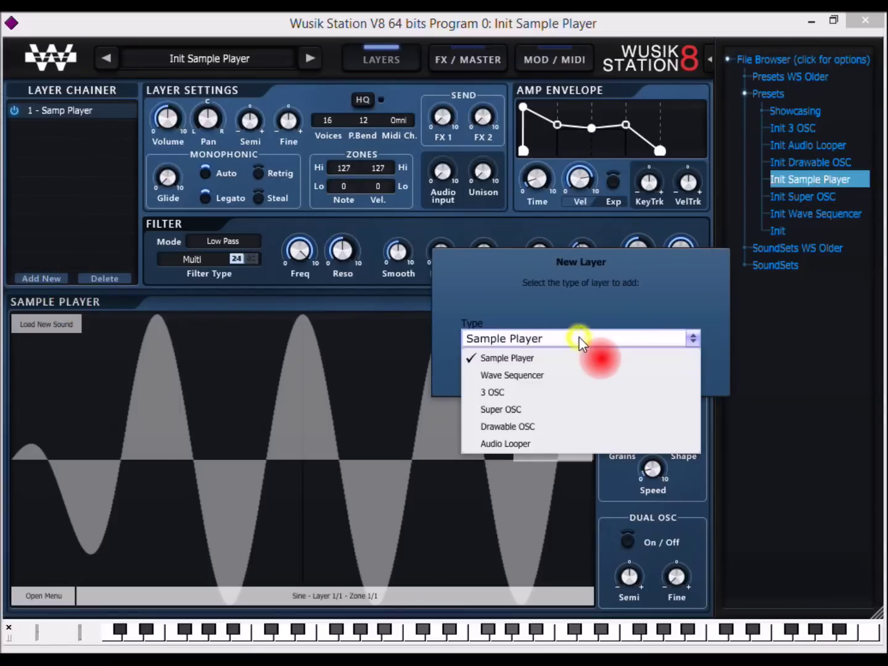
pyautogui.click(575, 392)
pyautogui.click(544, 377)
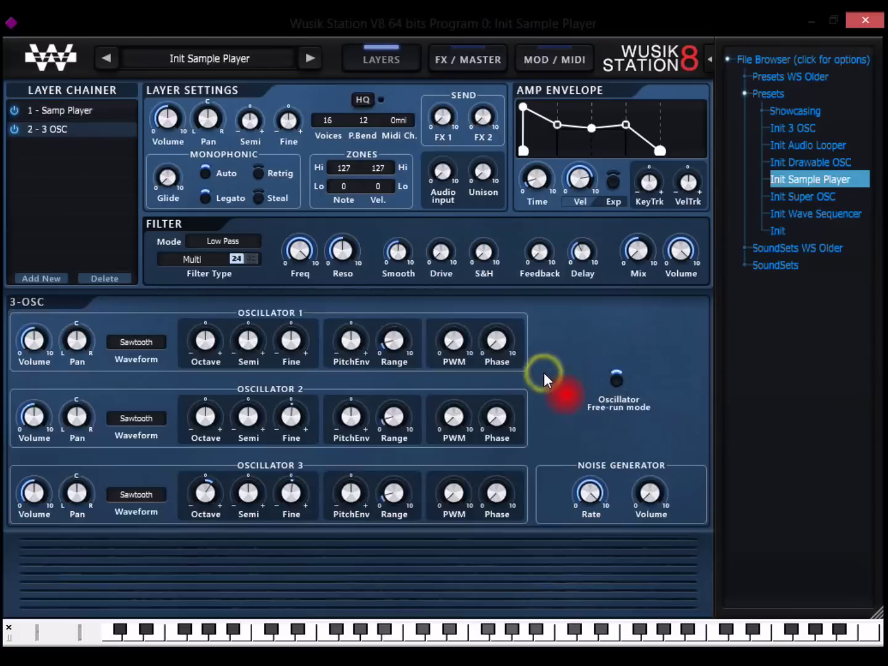
pyautogui.click(145, 343)
pyautogui.click(168, 373)
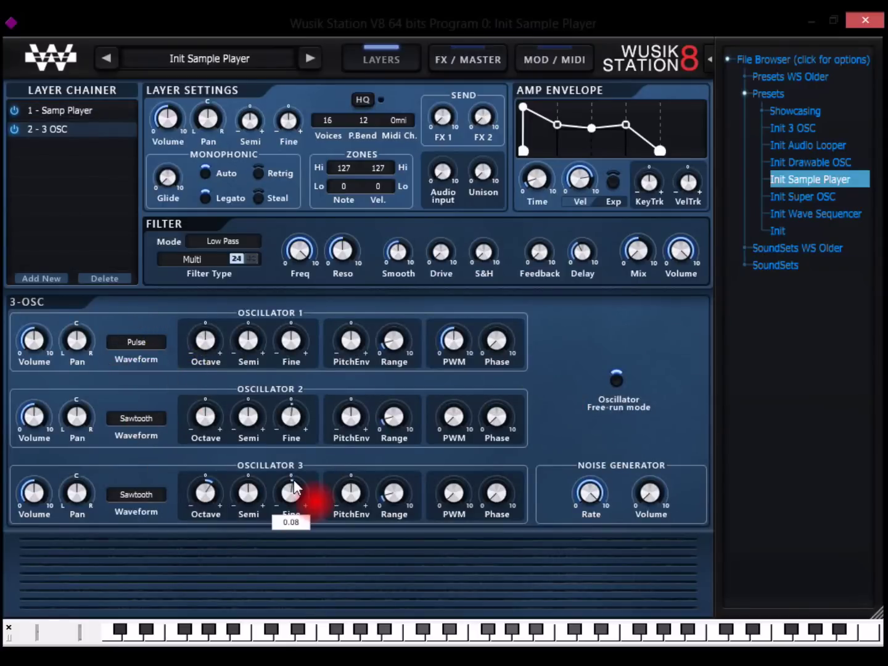
# Add a Super OSC layer to the chain
pyautogui.click(46, 281)
pyautogui.click(549, 346)
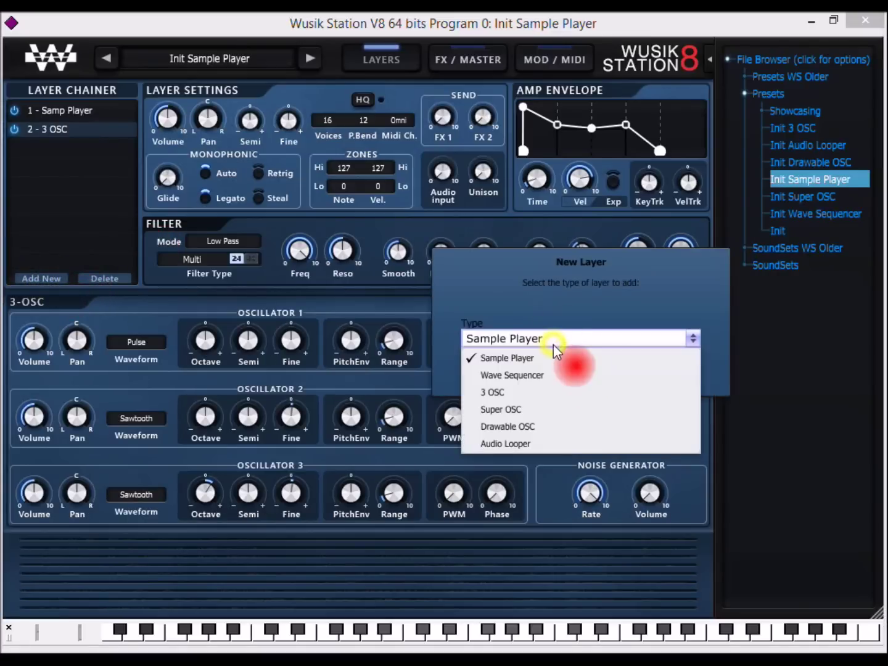
pyautogui.click(573, 409)
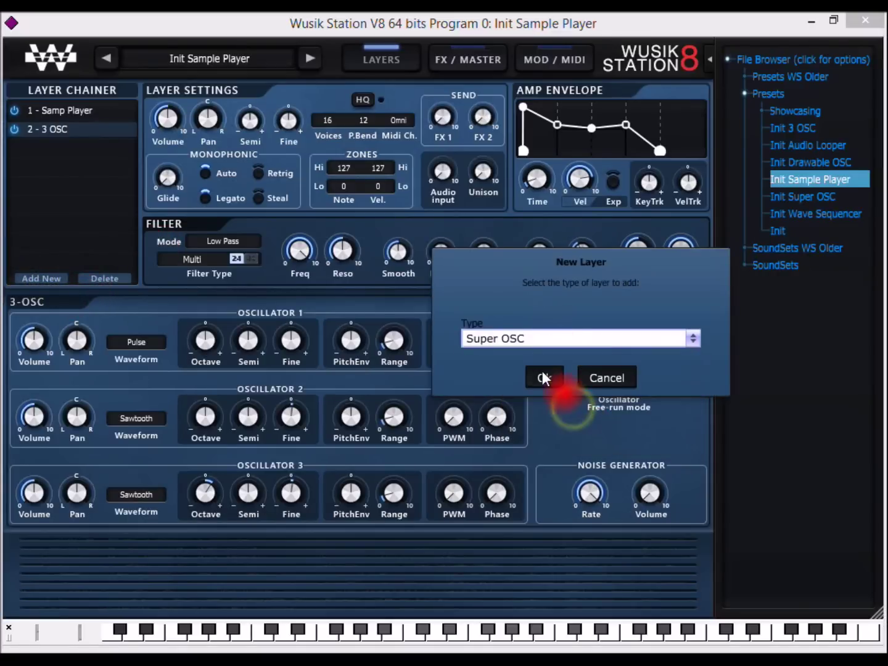
pyautogui.click(540, 377)
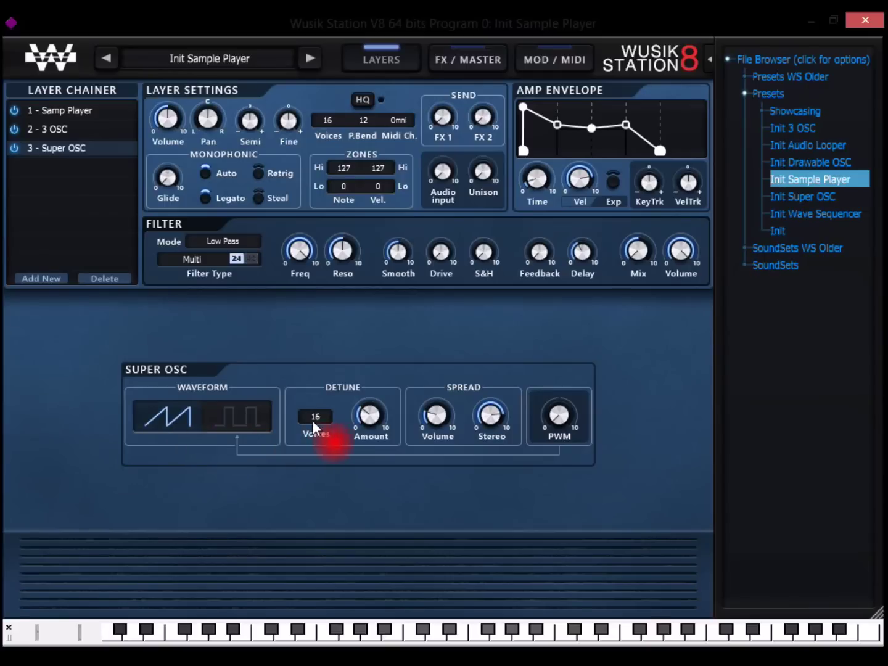
# Choose Drawable OSC as the type for another new layer
pyautogui.click(50, 275)
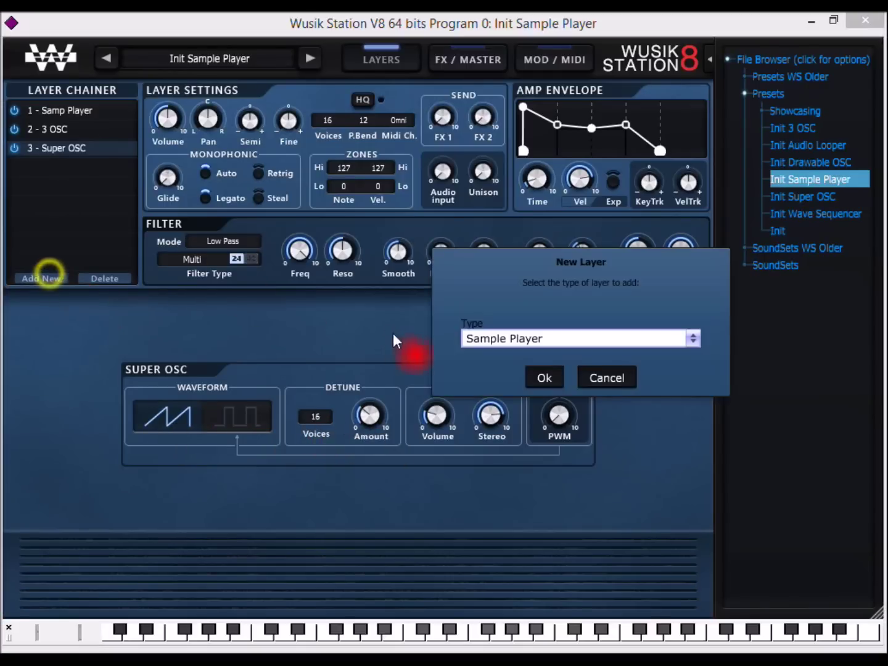
pyautogui.click(480, 340)
pyautogui.click(582, 426)
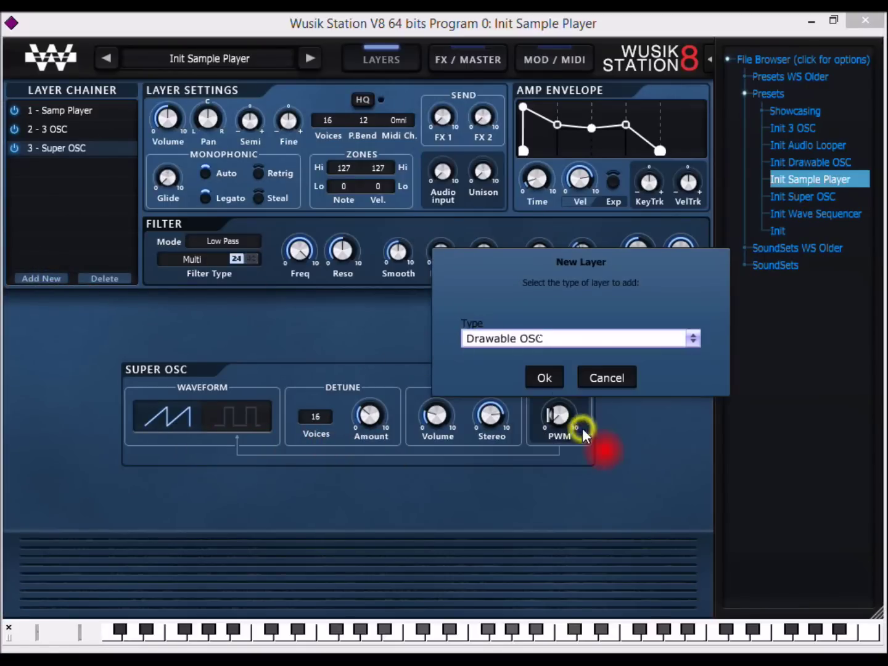
# Add the Drawable OSC layer, draw a freehand waveform in Editing mode, and apply Smooth Soft
pyautogui.click(543, 378)
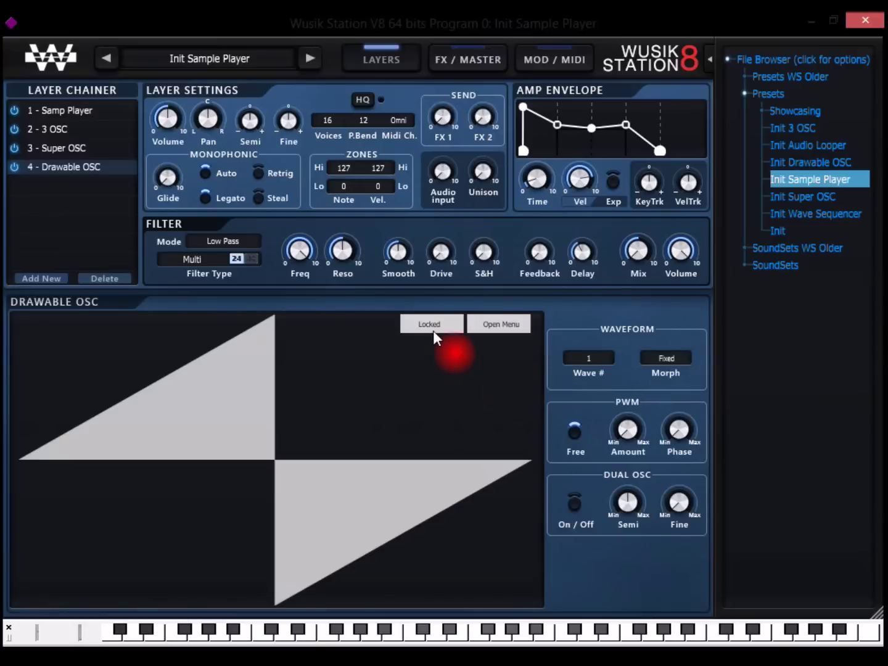
pyautogui.click(430, 326)
pyautogui.moveTo(148, 412)
pyautogui.mouseDown()
pyautogui.moveTo(221, 423)
pyautogui.moveTo(240, 458)
pyautogui.moveTo(312, 414)
pyautogui.moveTo(340, 504)
pyautogui.moveTo(455, 411)
pyautogui.moveTo(479, 435)
pyautogui.mouseUp()
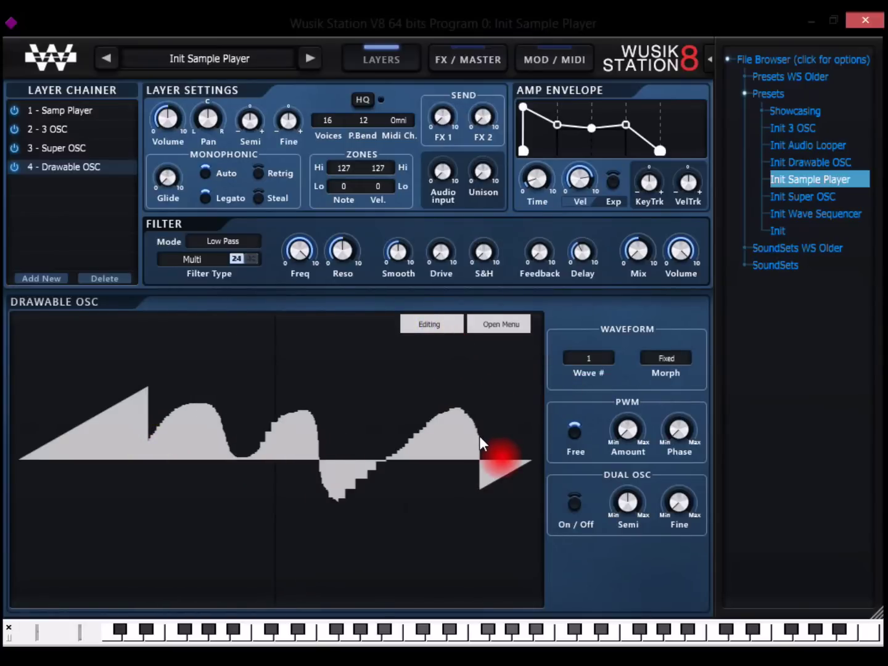
pyautogui.click(510, 325)
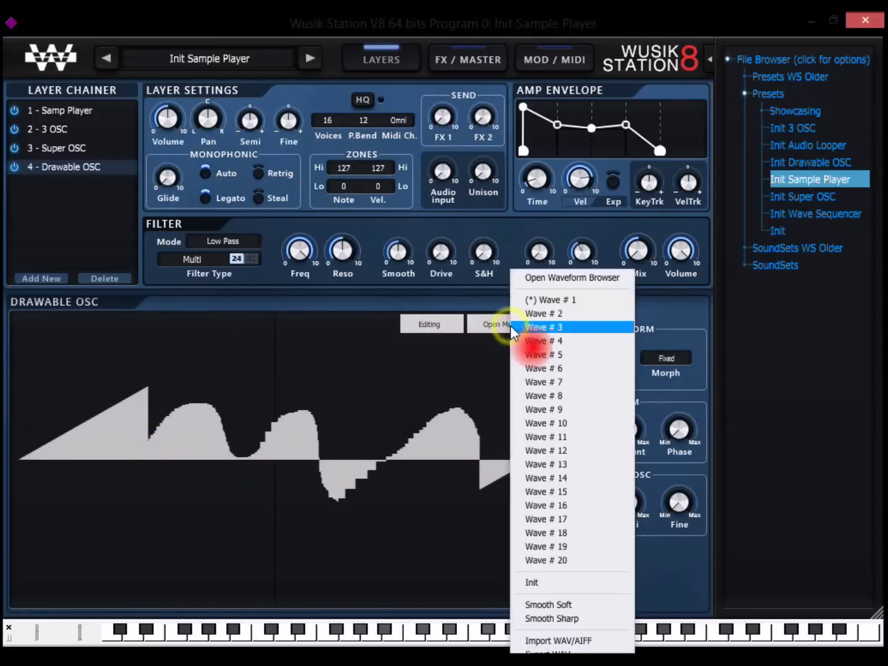
pyautogui.click(584, 603)
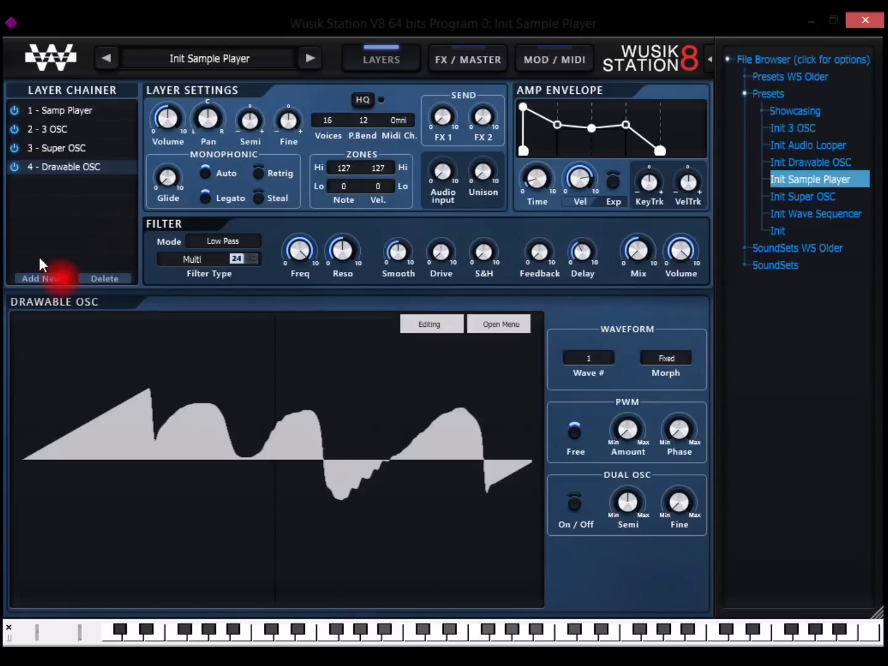
# Add an Audio Looper layer as the fifth layer, then select '1 - Samp Player'
pyautogui.click(42, 279)
pyautogui.click(506, 339)
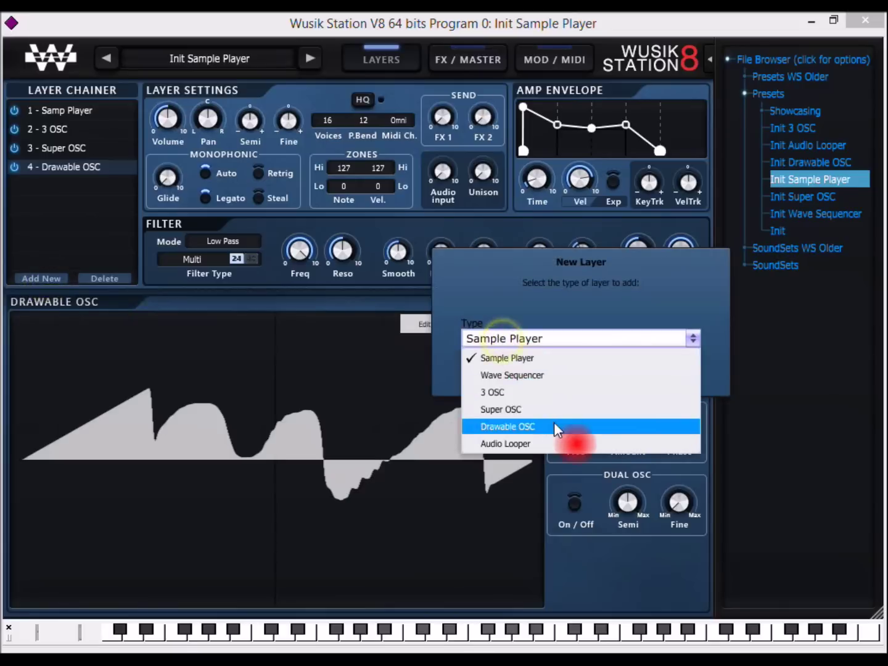
pyautogui.click(562, 441)
pyautogui.click(541, 378)
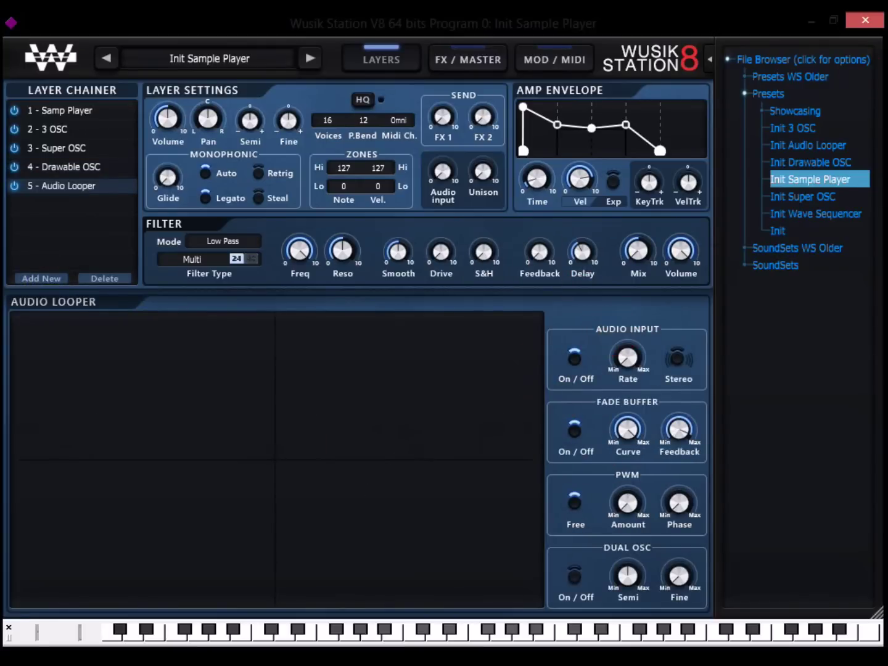
pyautogui.moveTo(542, 180)
pyautogui.click(84, 113)
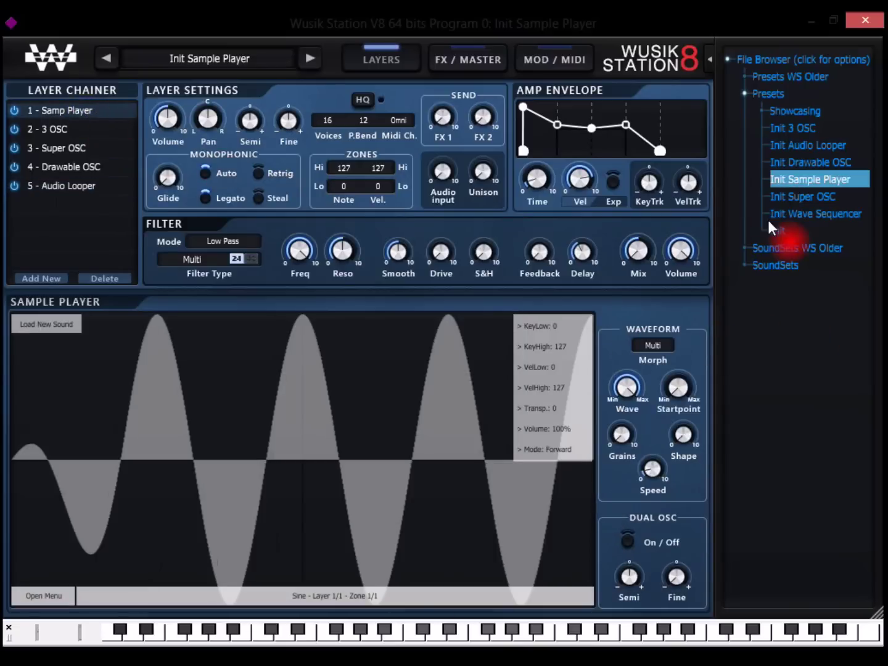
# Reload Init Sample Player, discarding the current preset's changes
pyautogui.click(821, 181)
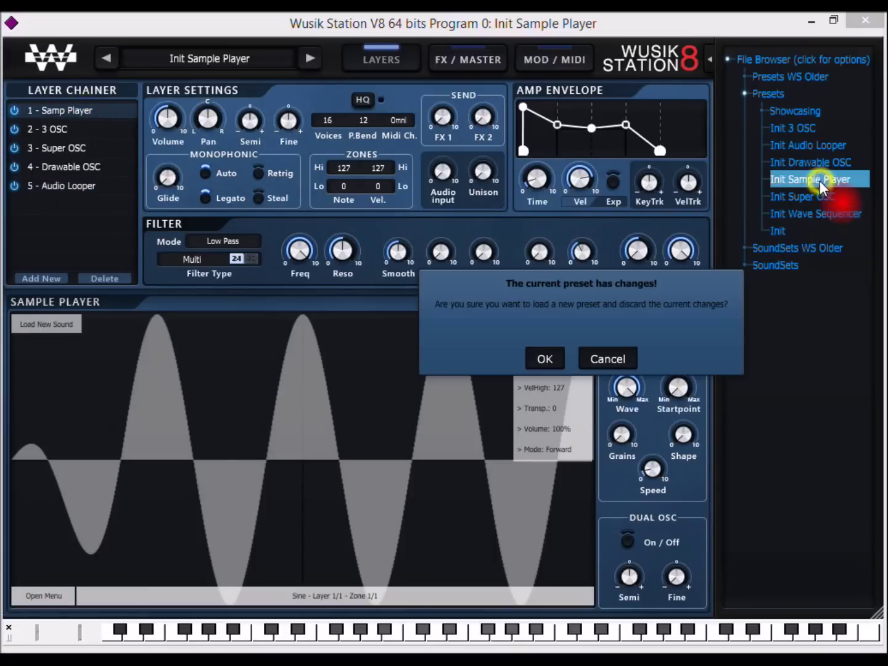
pyautogui.click(546, 360)
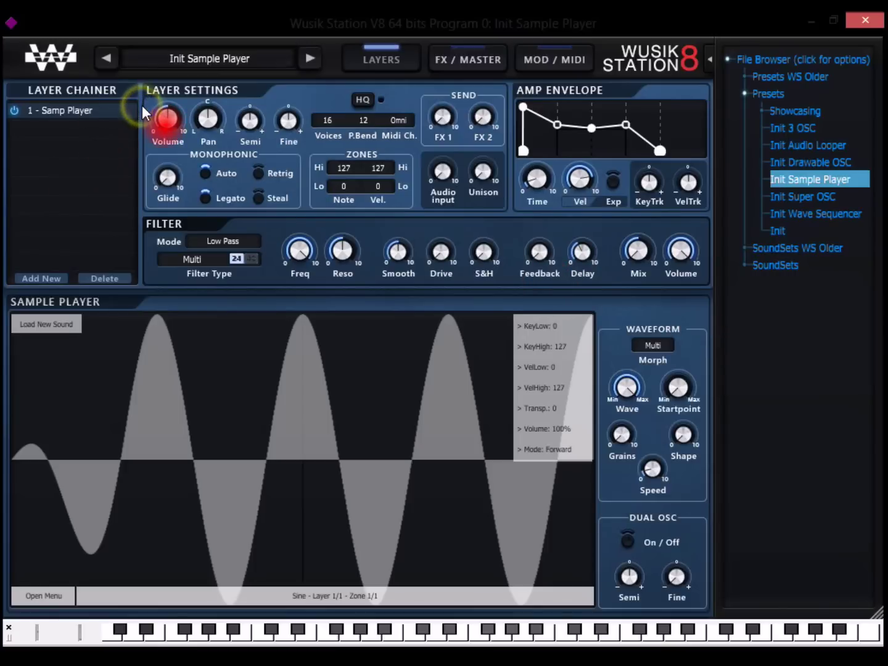
pyautogui.click(414, 102)
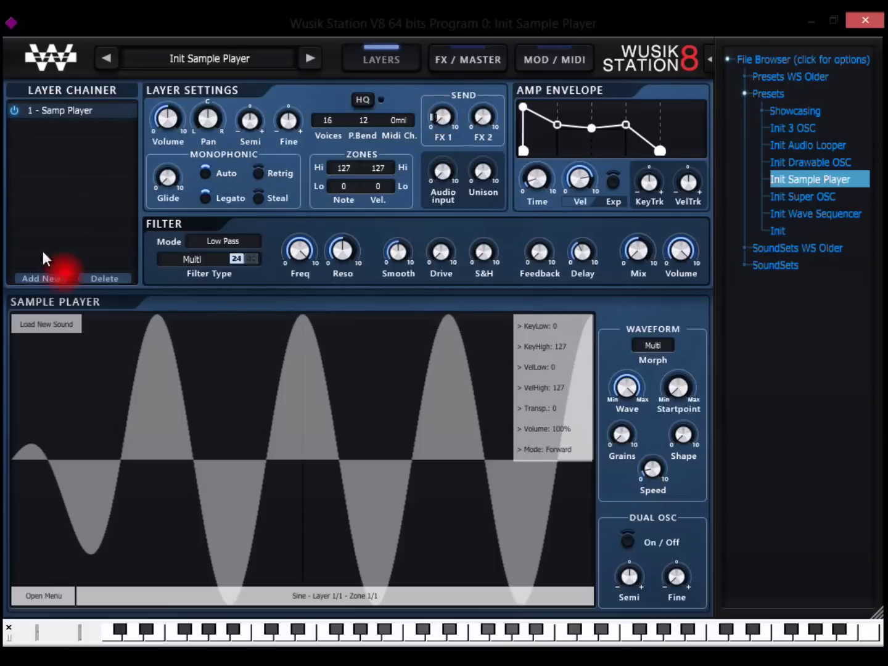
# Open the New Layer dialog and cancel without adding a layer
pyautogui.click(48, 280)
pyautogui.click(609, 340)
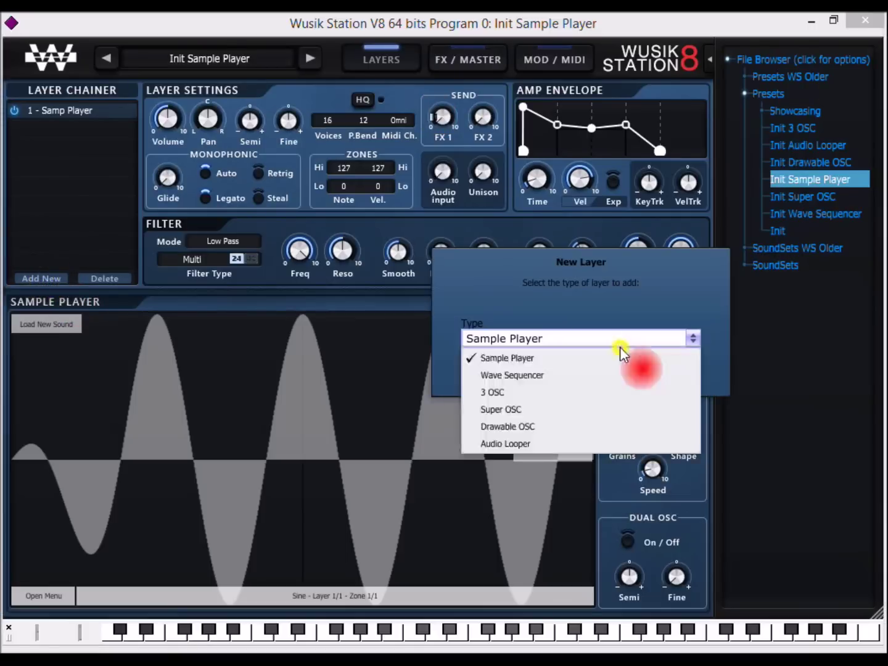
pyautogui.click(611, 340)
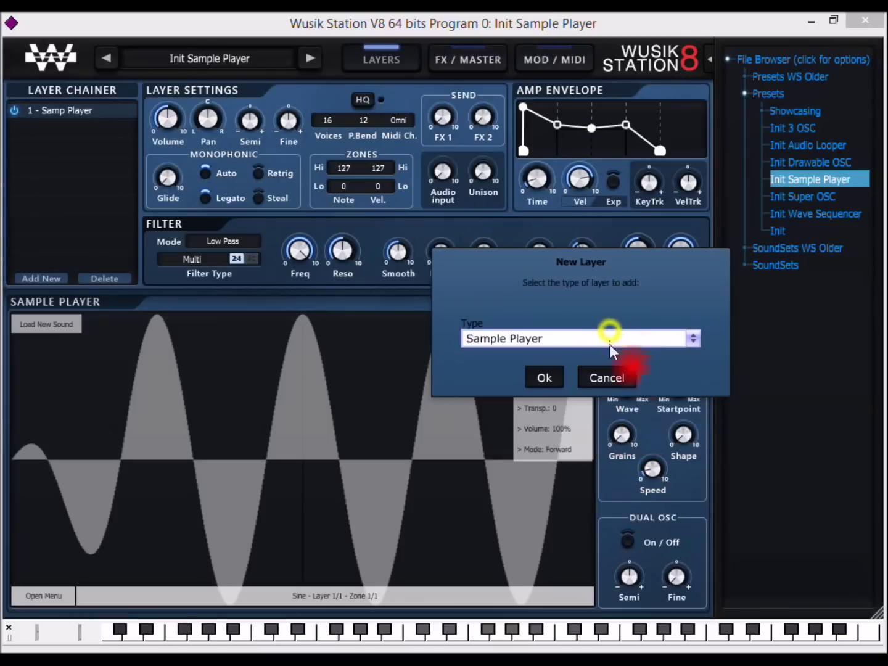
pyautogui.click(614, 379)
# Add, remove and restore an Amp Envelope point, then show the MOD / MIDI page
pyautogui.click(589, 127)
pyautogui.click(589, 127)
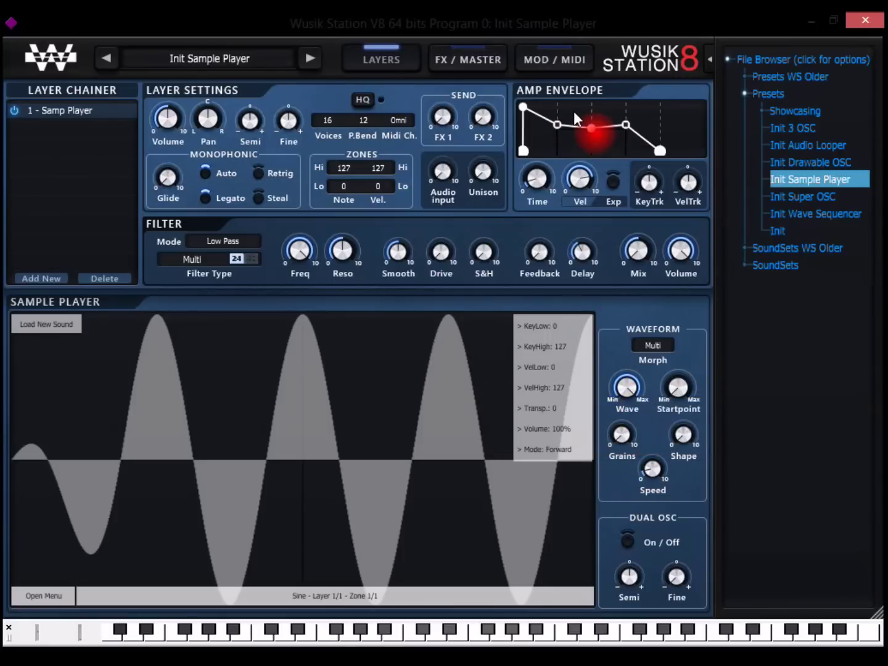
pyautogui.click(591, 130)
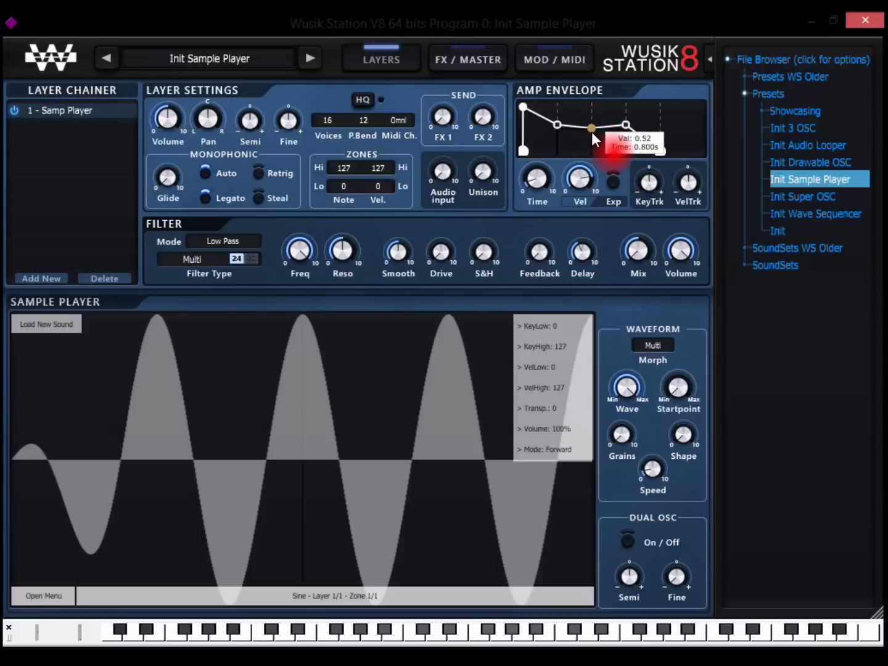
pyautogui.click(586, 117)
pyautogui.click(570, 127)
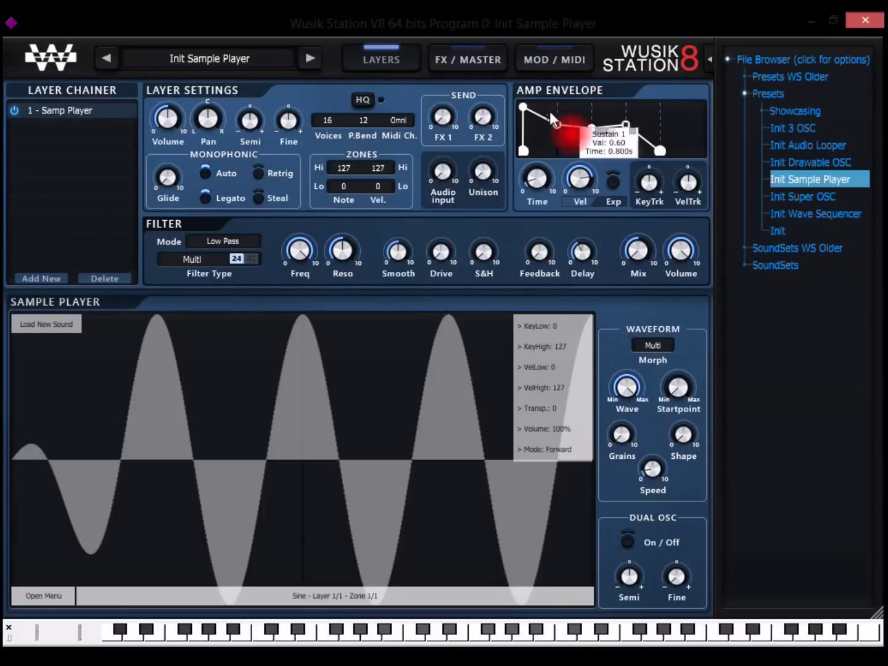
pyautogui.click(561, 62)
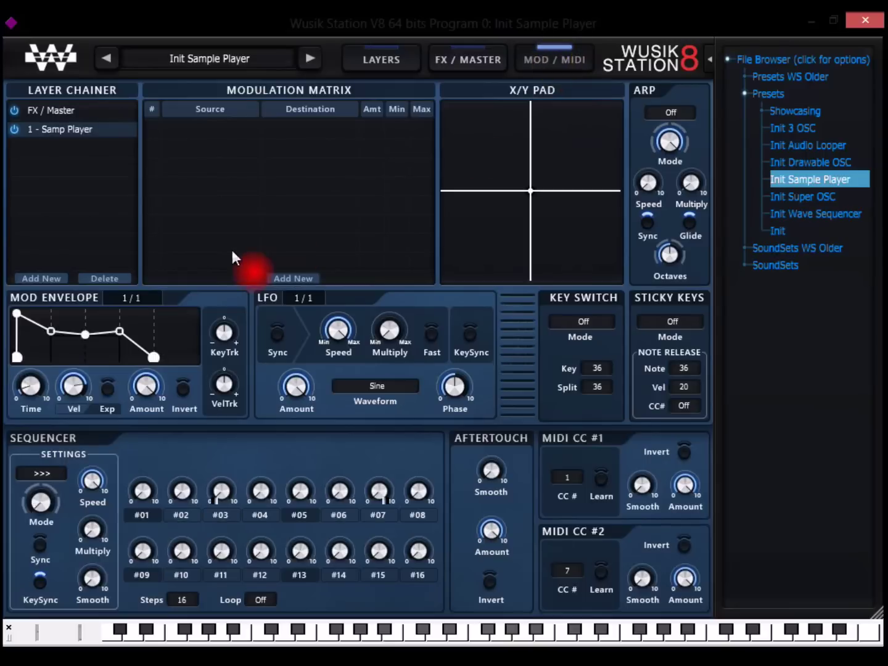
# Add two more mod envelopes through the Mod Envelope selector's Add Env option
pyautogui.moveTo(98, 339)
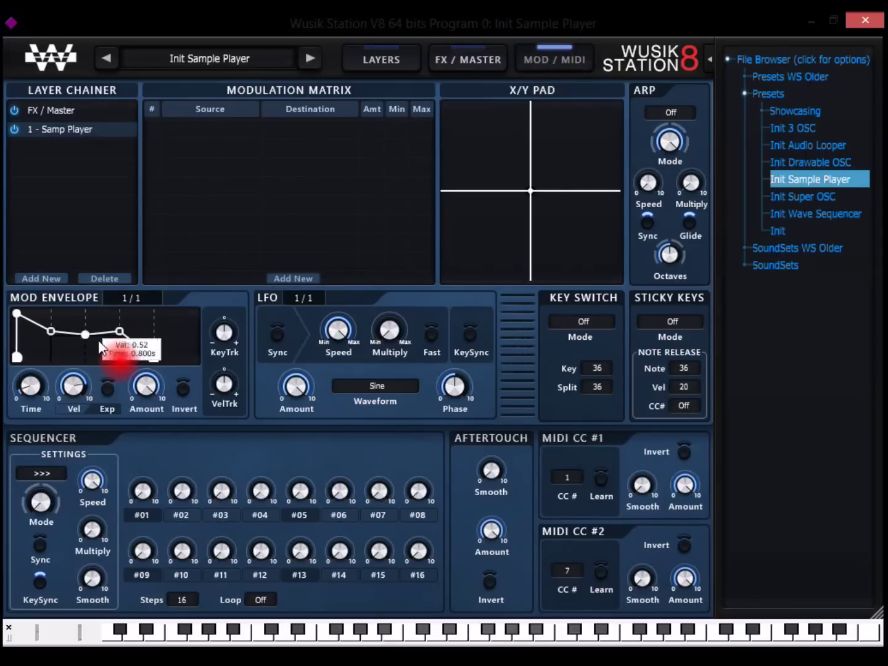
pyautogui.click(130, 300)
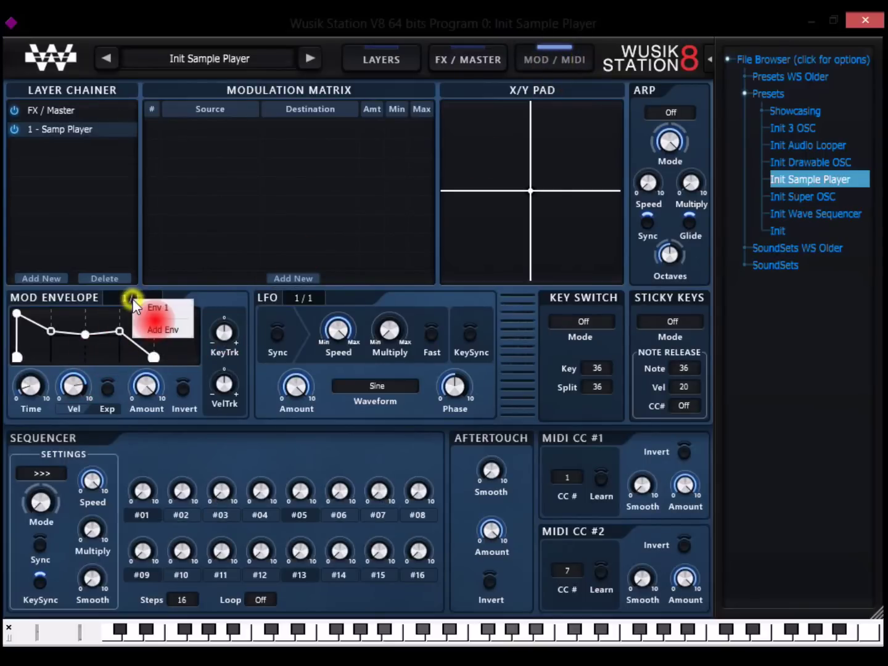
pyautogui.click(168, 329)
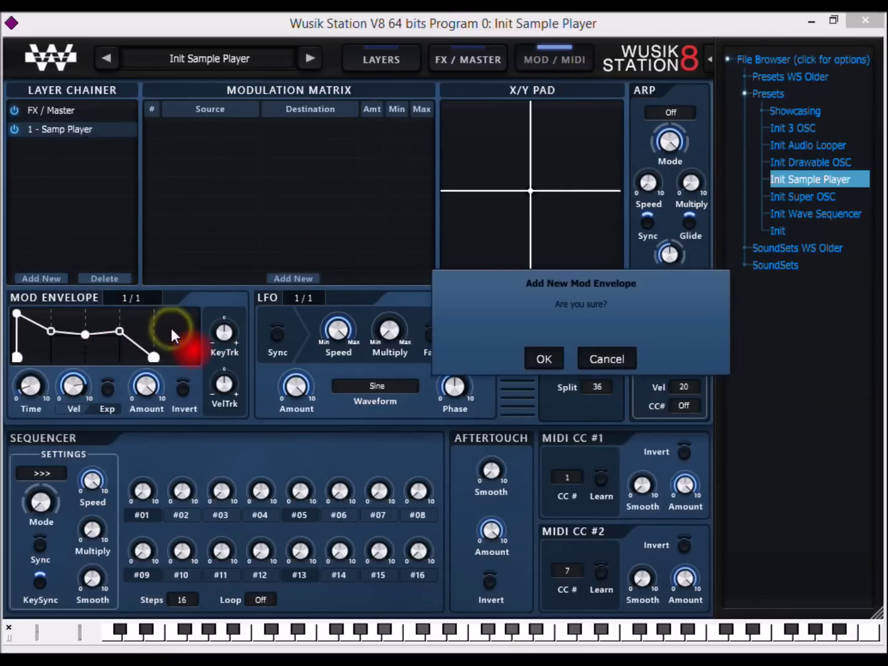
pyautogui.click(543, 359)
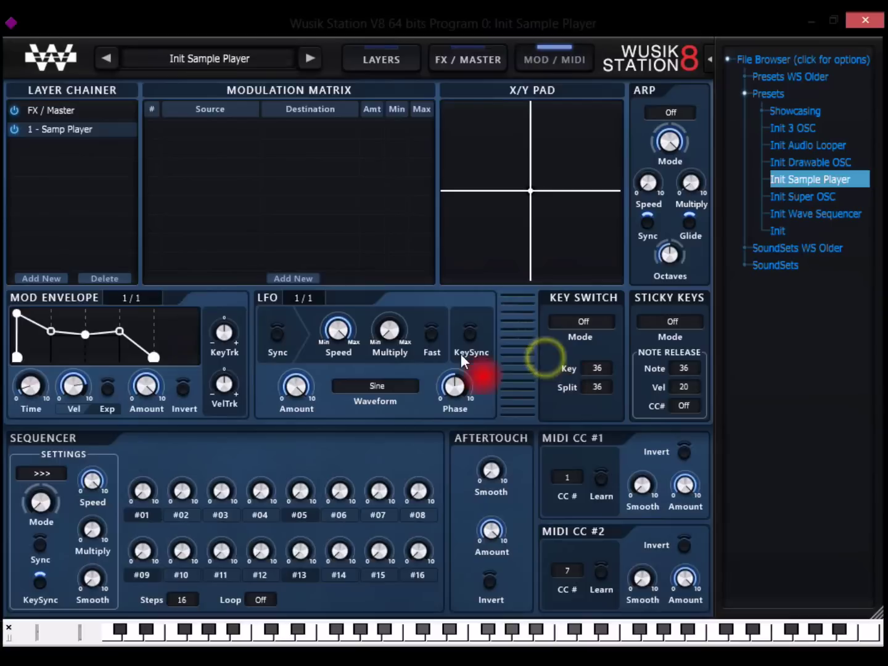
pyautogui.click(141, 299)
pyautogui.click(201, 343)
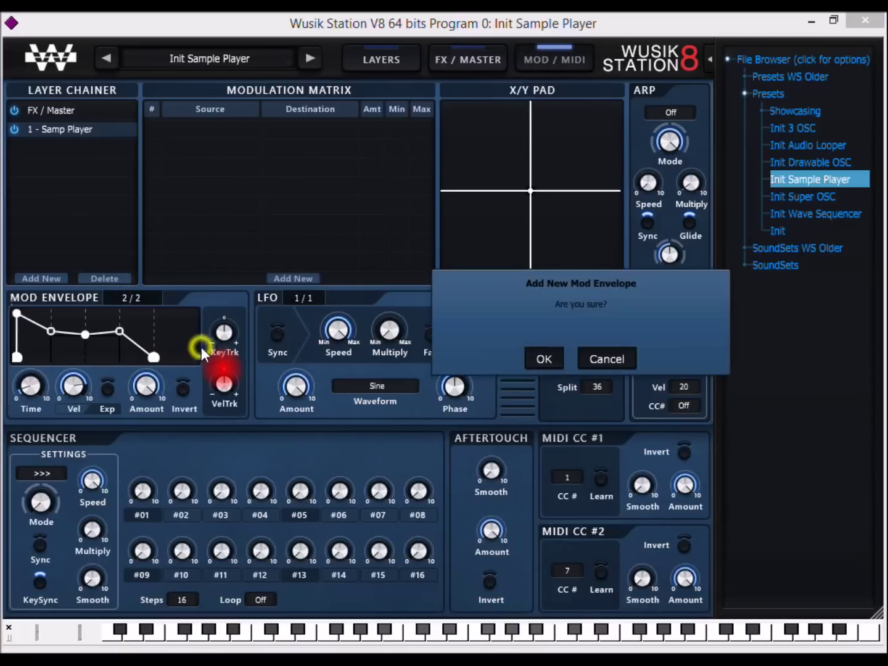
pyautogui.click(543, 360)
# Add a second LFO from the LFO selector
pyautogui.click(307, 299)
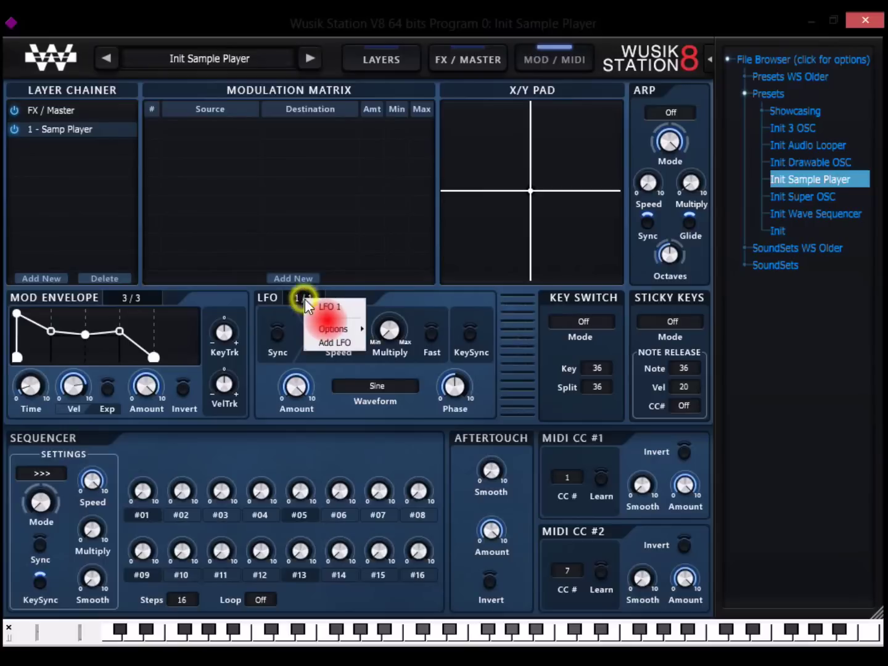
pyautogui.click(346, 341)
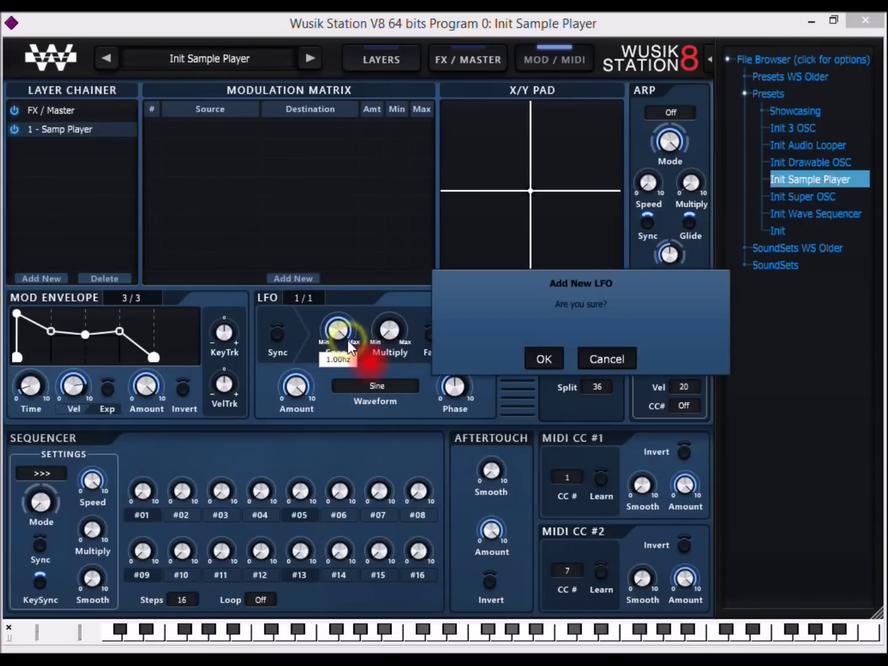
pyautogui.click(544, 359)
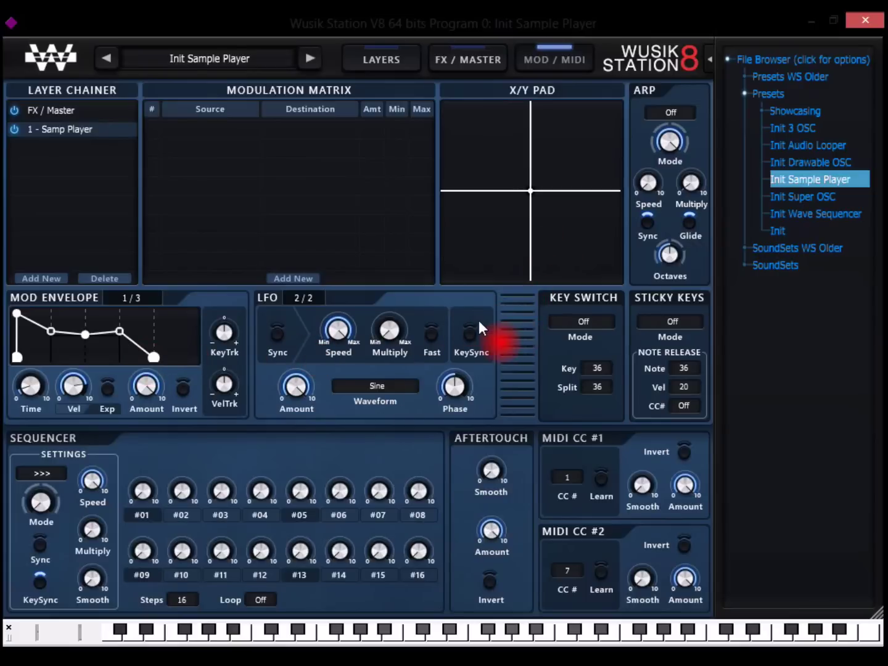
# Turn on the second LFO's KeySync, Fast and Sync options, keeping the Sine waveform
pyautogui.click(469, 338)
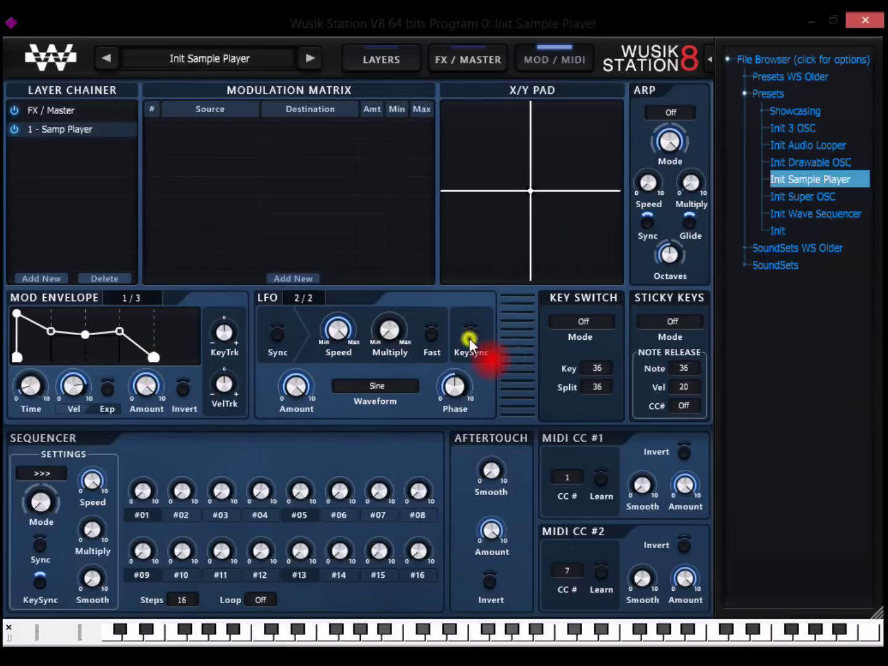
pyautogui.click(431, 337)
pyautogui.moveTo(396, 330)
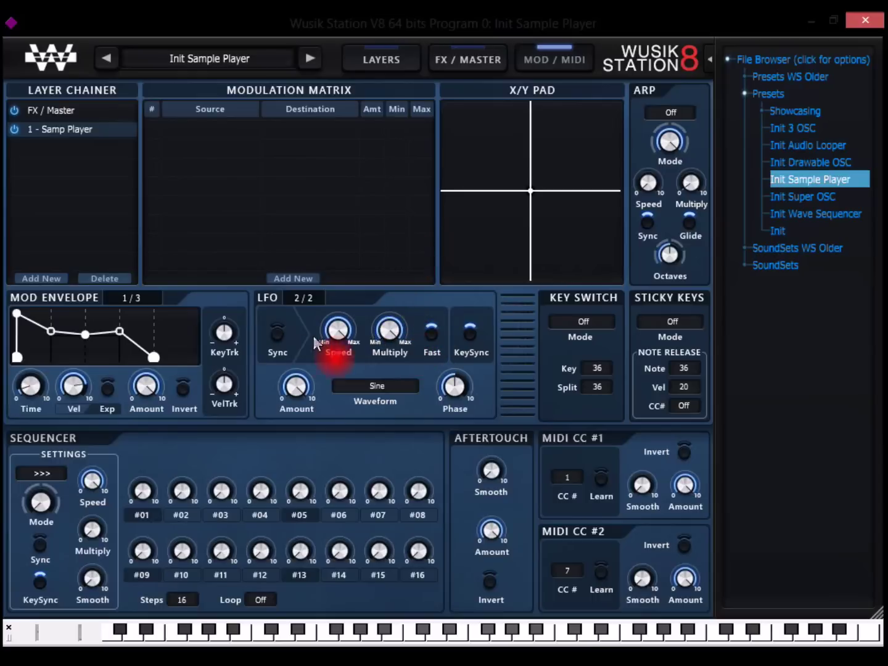
pyautogui.click(279, 336)
pyautogui.moveTo(395, 331)
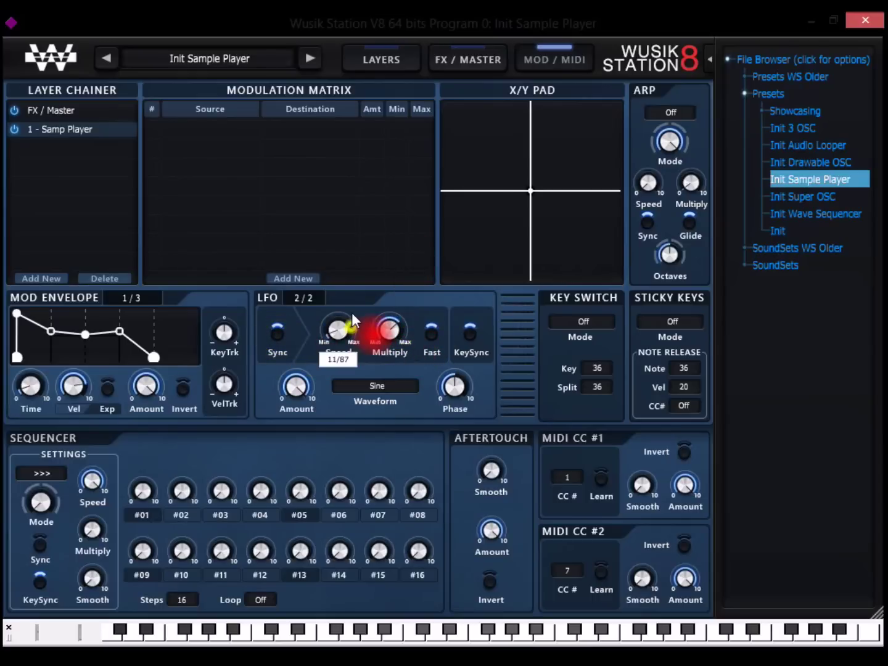
pyautogui.click(384, 387)
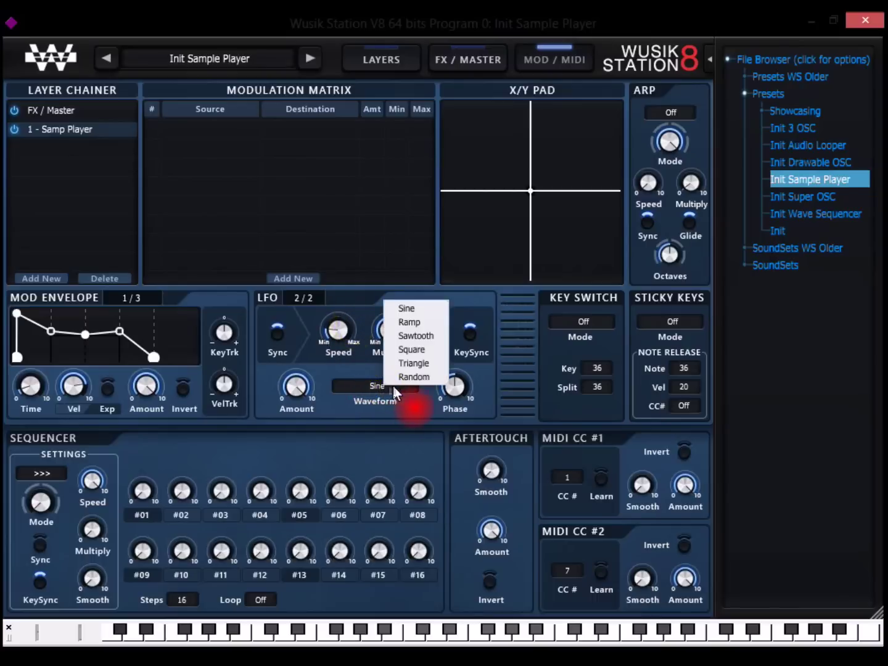
pyautogui.click(509, 380)
pyautogui.moveTo(458, 380)
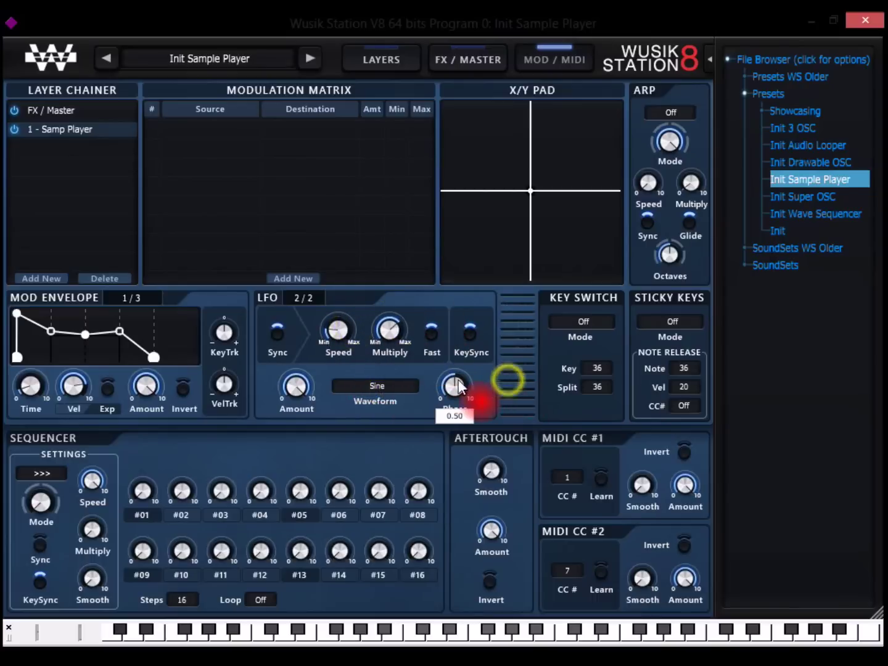
pyautogui.click(301, 297)
pyautogui.moveTo(352, 345)
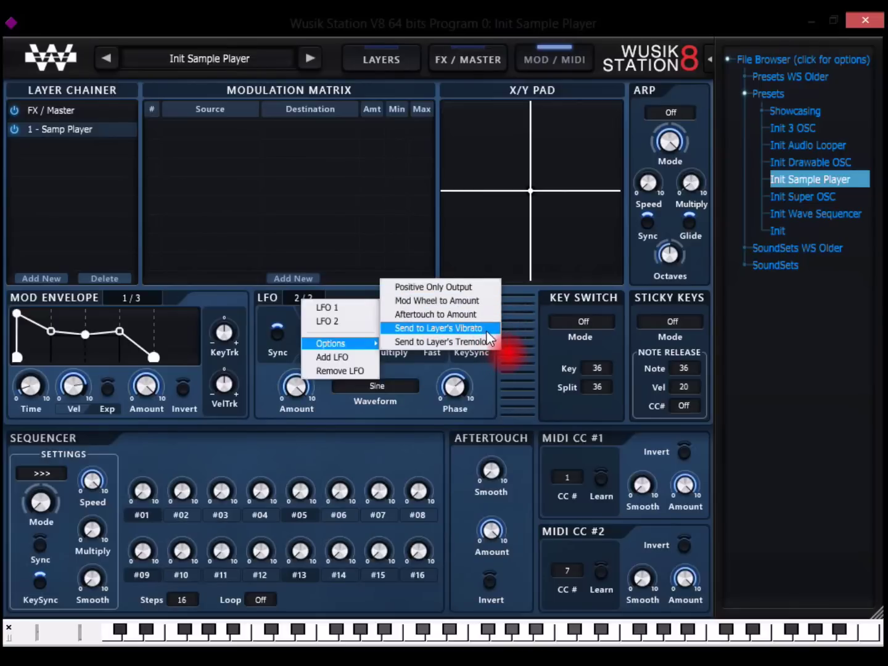
# Close the LFO Options menu and set MIDI CC #1's CC number to 0
pyautogui.click(522, 333)
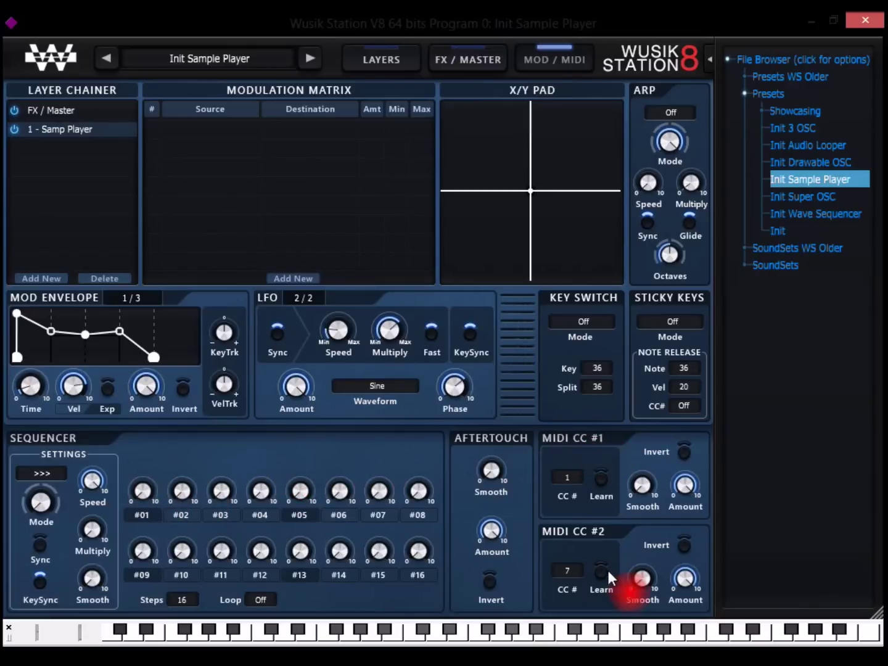
pyautogui.moveTo(573, 473); pyautogui.dragTo(602, 513)
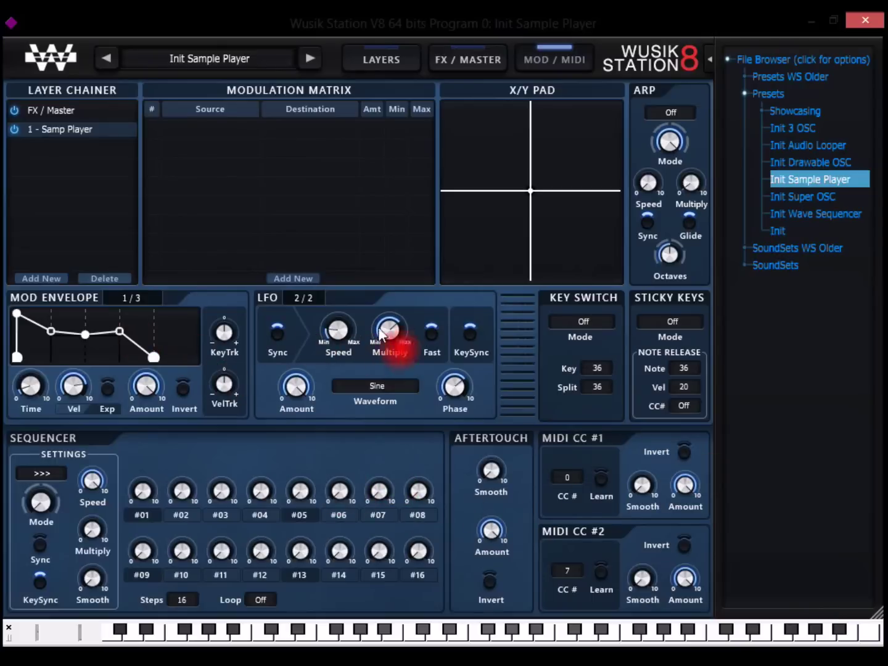
pyautogui.moveTo(664, 130)
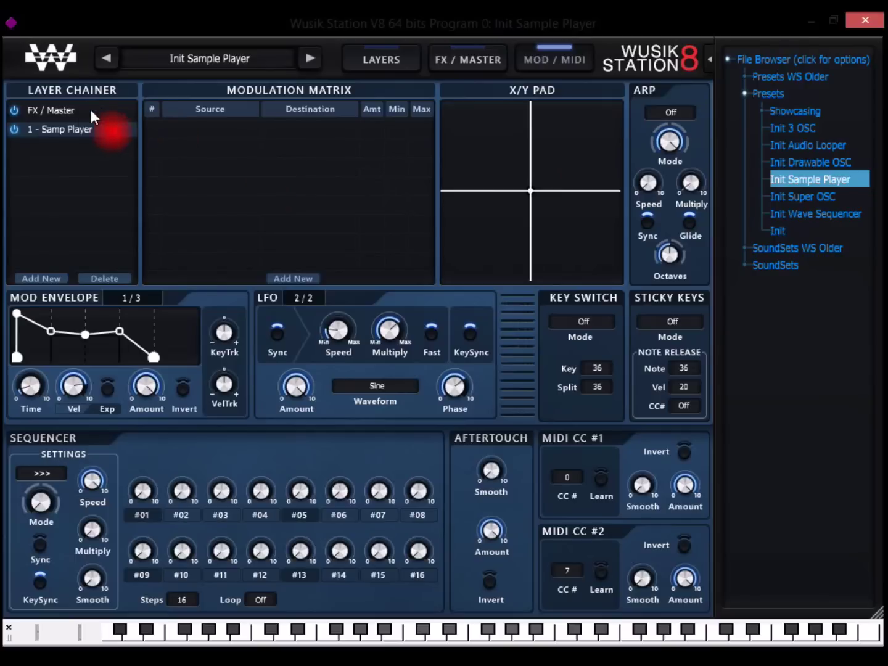
# Select the FX / Master layer and view its Sticky Keys Mode options
pyautogui.click(73, 111)
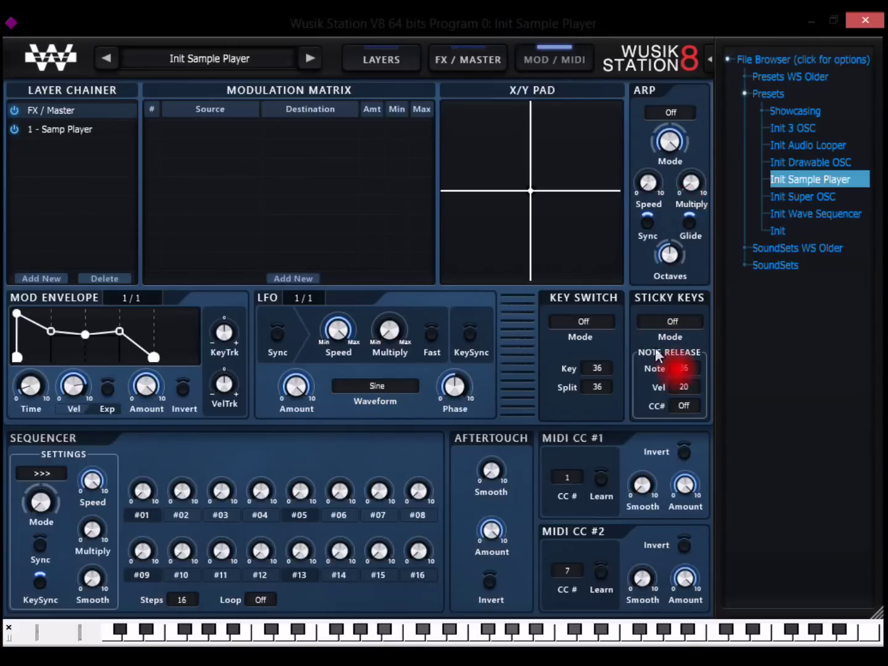
pyautogui.click(671, 320)
# Leaving Sticky Keys off, add a Basic Reverb to Send Effects 1 with Wet/Dry at 0.52
pyautogui.click(670, 304)
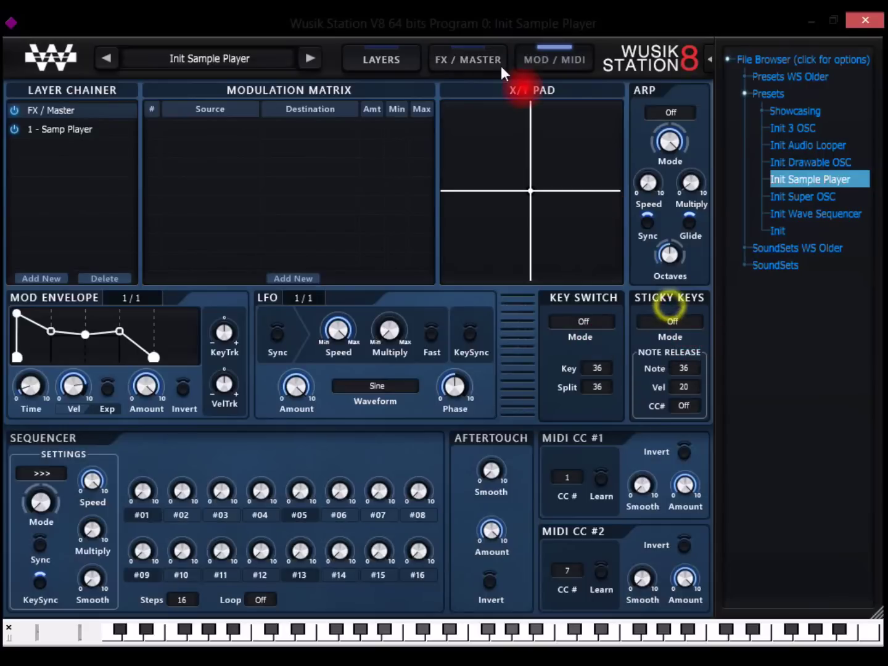
pyautogui.click(441, 53)
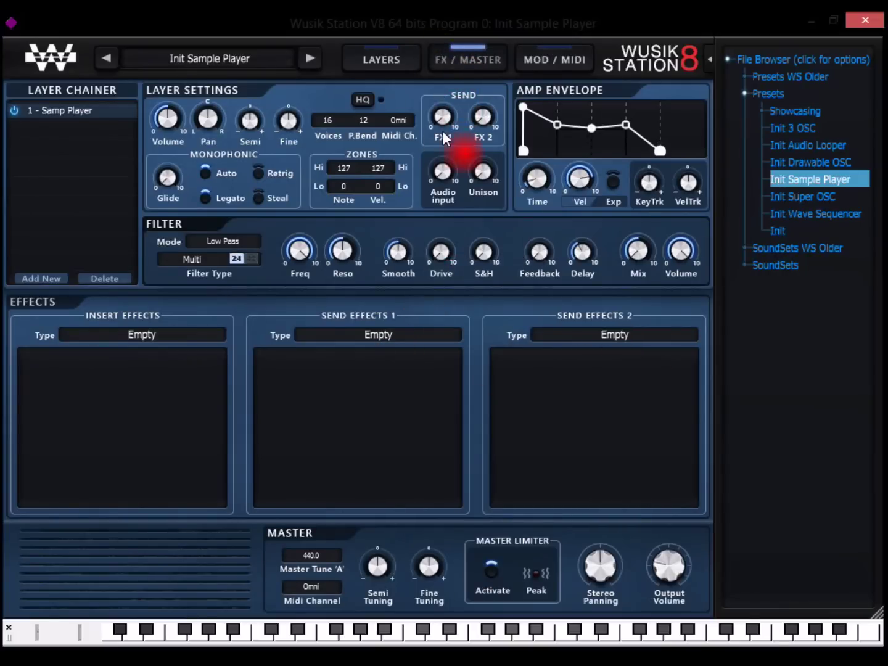
pyautogui.moveTo(493, 130)
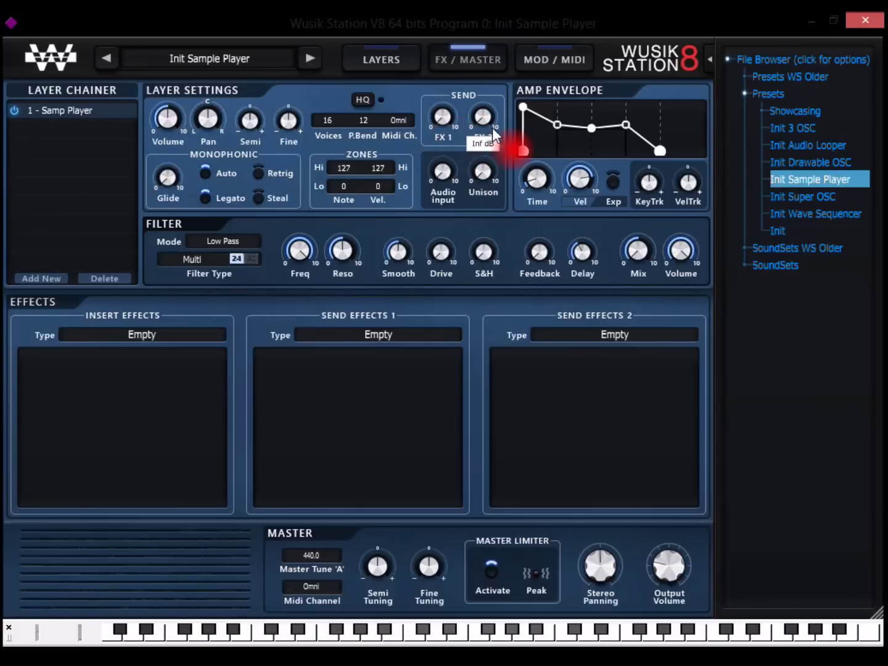
pyautogui.click(385, 335)
pyautogui.click(408, 344)
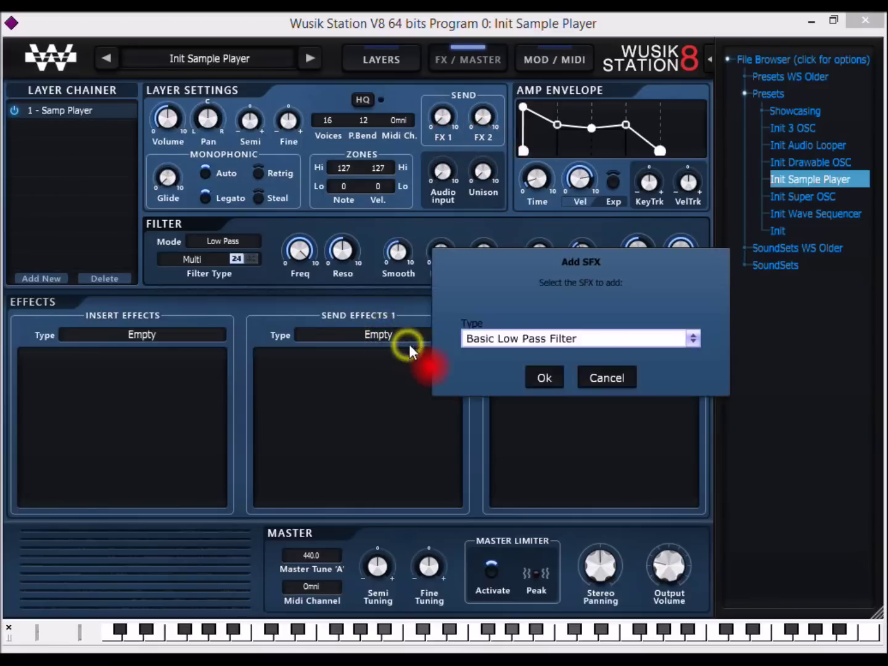
pyautogui.click(558, 338)
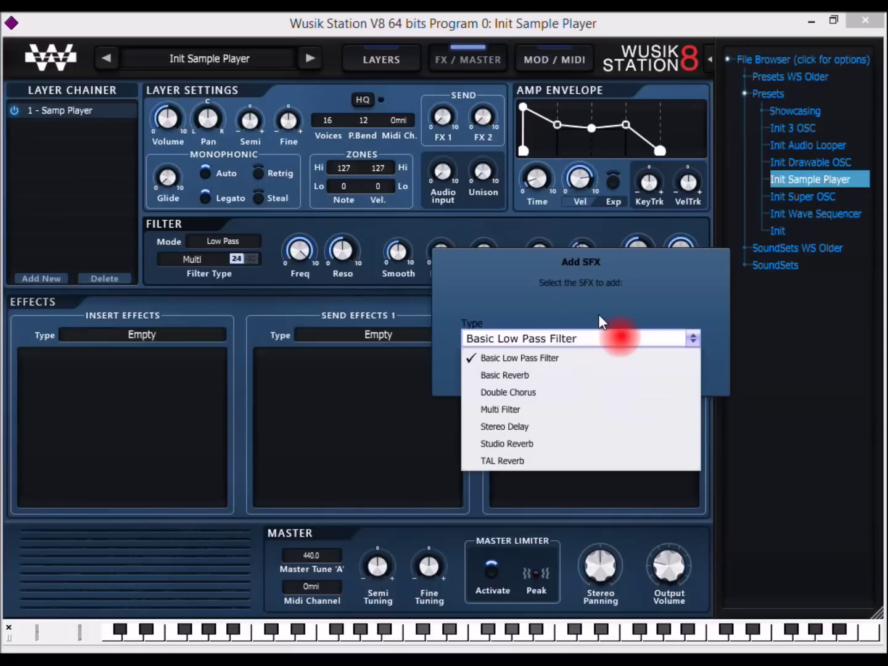
pyautogui.click(590, 376)
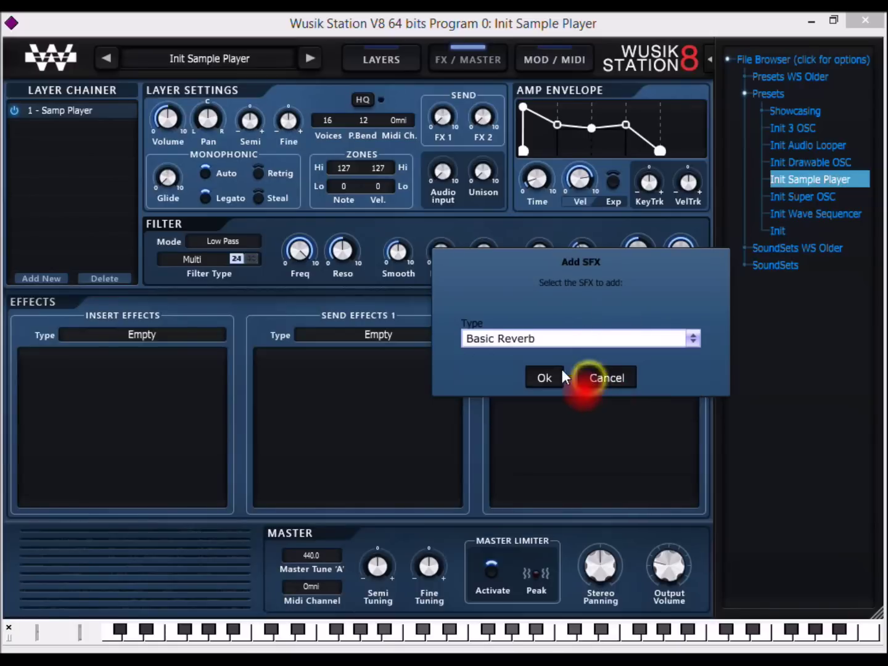
pyautogui.click(541, 377)
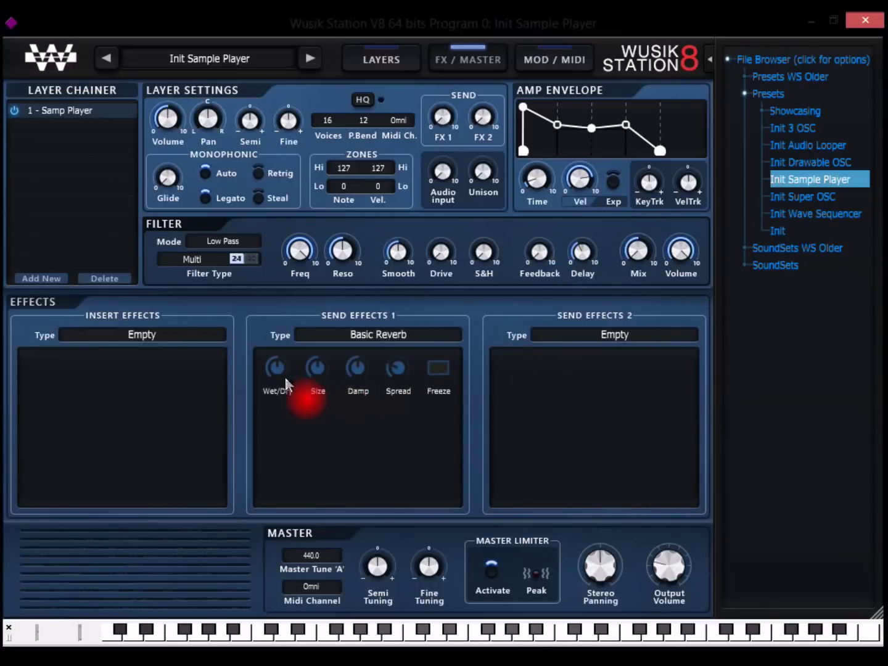
pyautogui.moveTo(276, 367)
pyautogui.mouseDown()
pyautogui.moveTo(282, 343)
pyautogui.moveTo(287, 415)
pyautogui.moveTo(292, 312)
pyautogui.moveTo(292, 370)
pyautogui.mouseUp()
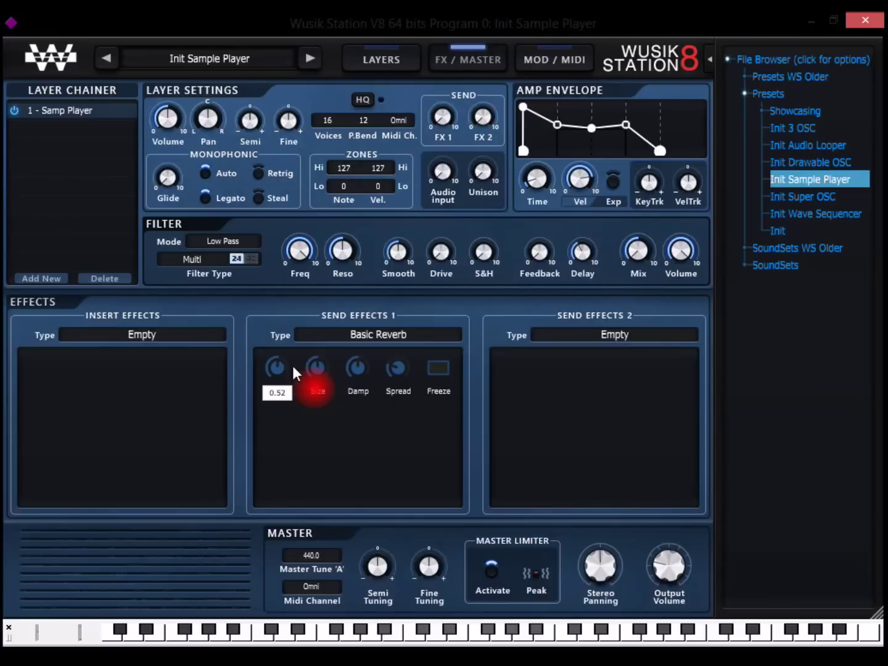
pyautogui.moveTo(292, 368); pyautogui.dragTo(293, 368)
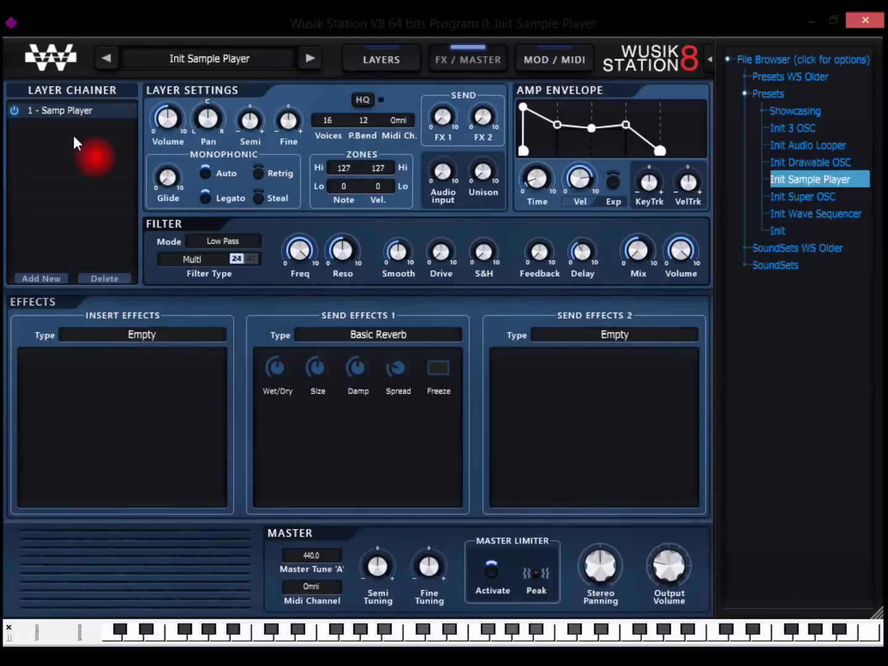
# Add a second Sample Player layer and give layer 1 a Basic Low Pass Filter insert
pyautogui.click(42, 279)
pyautogui.click(546, 377)
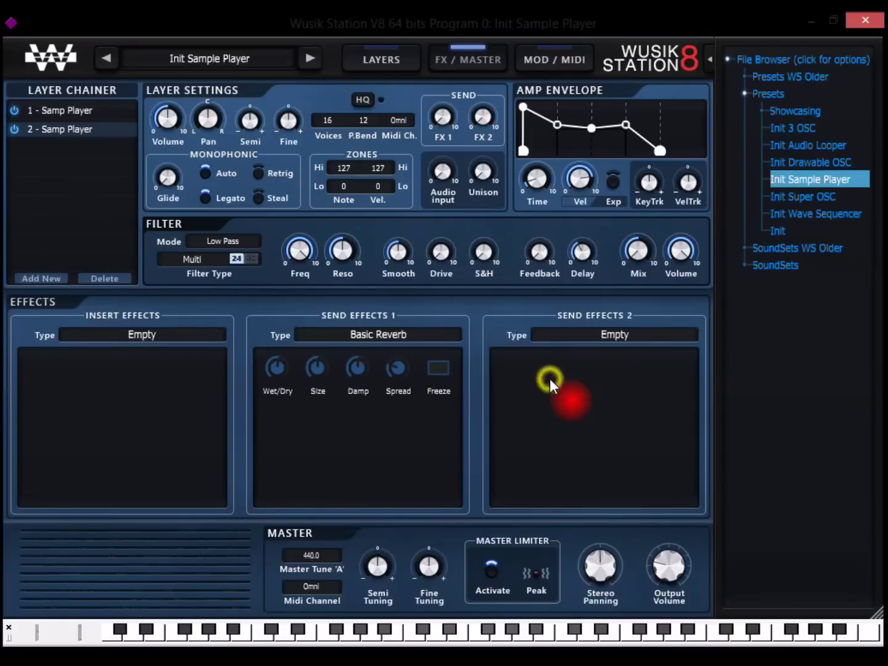
pyautogui.click(57, 112)
pyautogui.click(157, 332)
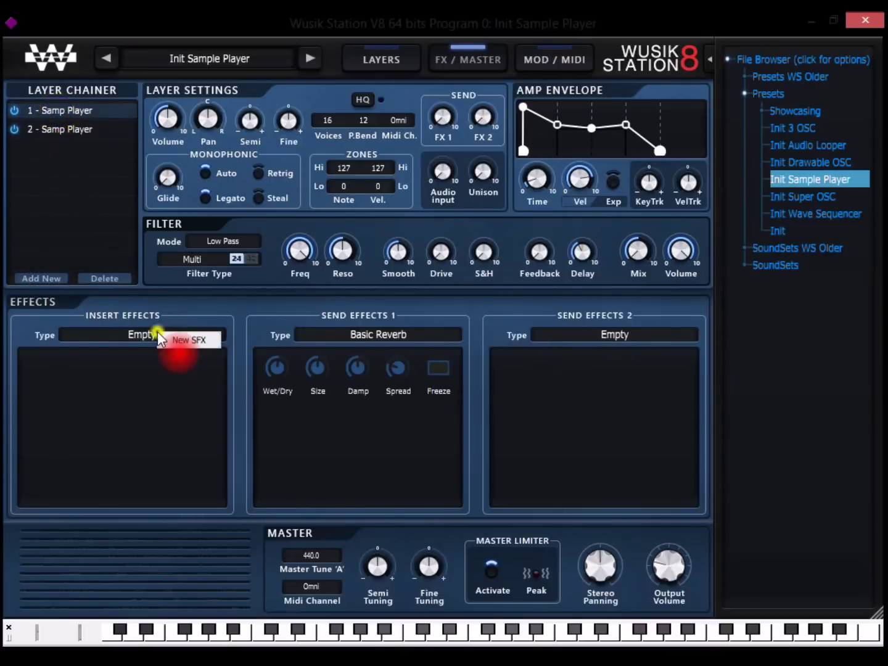
pyautogui.click(185, 340)
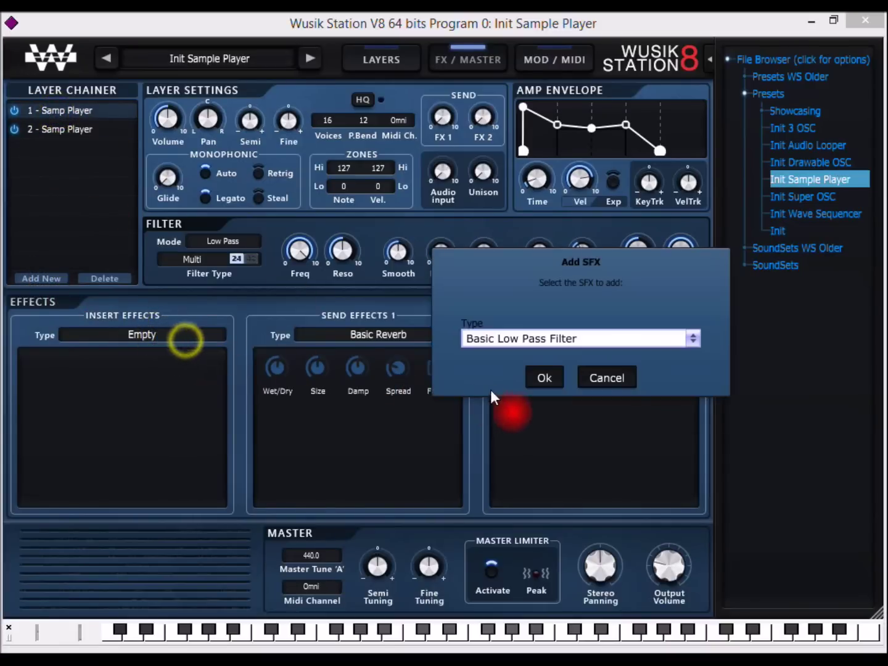
pyautogui.click(542, 376)
# Give layer 2 a Double Chorus insert effect
pyautogui.click(65, 130)
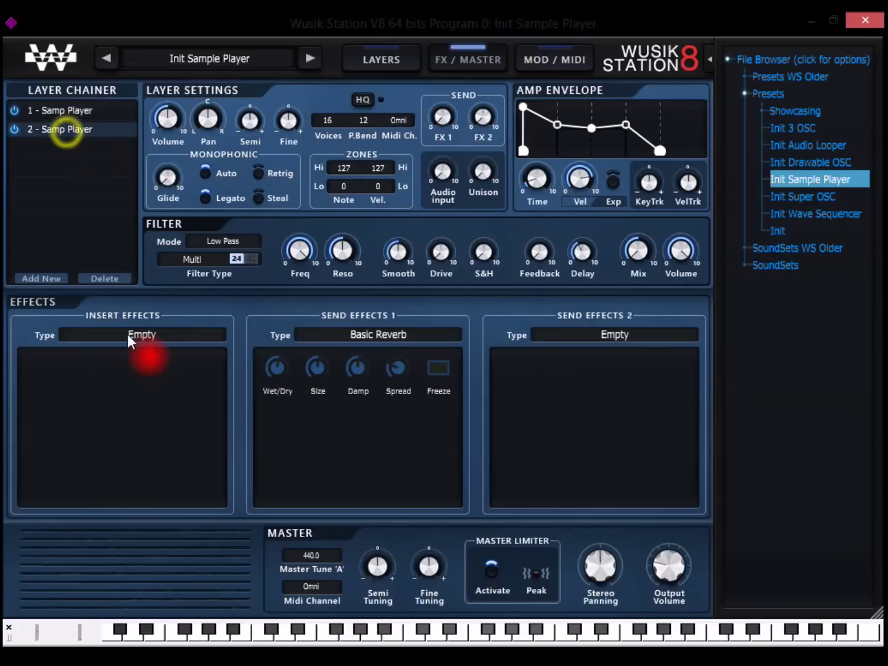
pyautogui.click(134, 336)
pyautogui.click(165, 346)
pyautogui.click(565, 346)
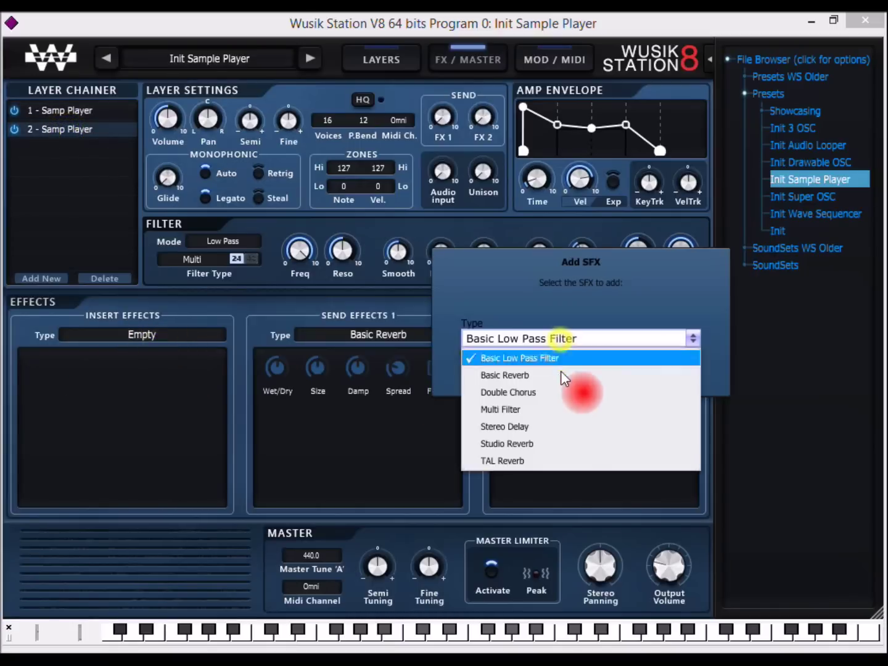
pyautogui.click(563, 392)
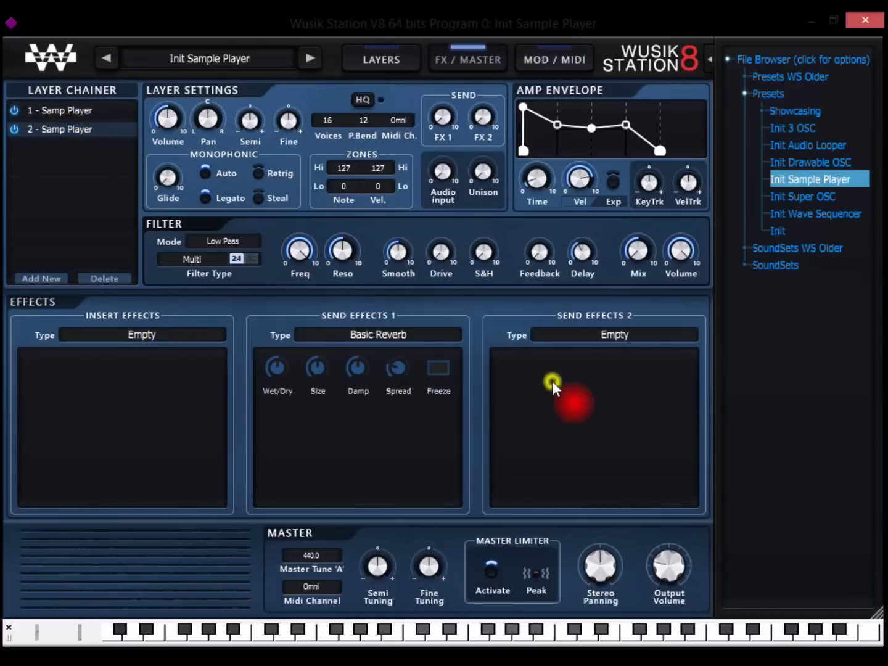
# Reselect layer 1 and review its insert and first send effect options without changes
pyautogui.click(79, 110)
pyautogui.click(153, 333)
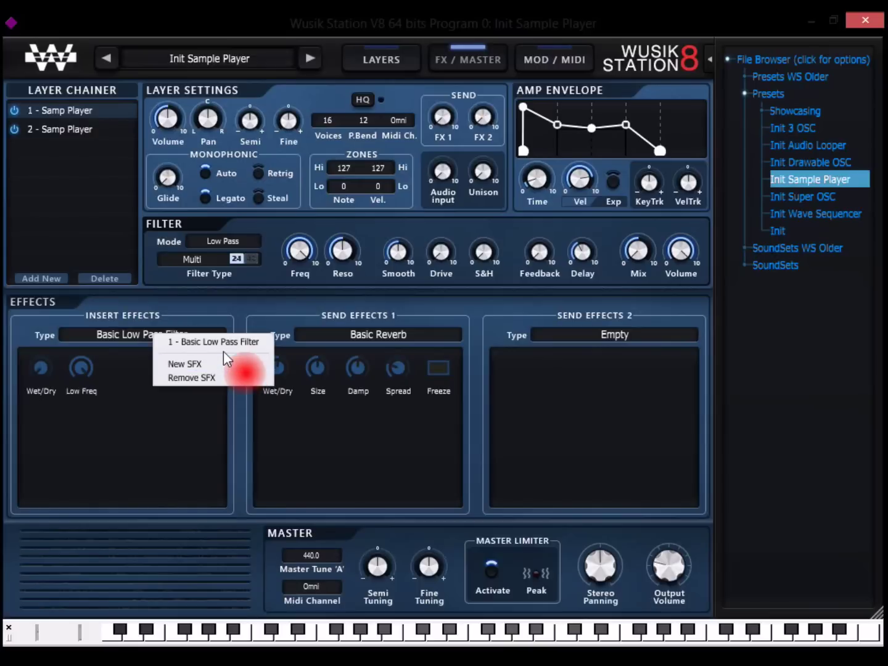
pyautogui.click(397, 336)
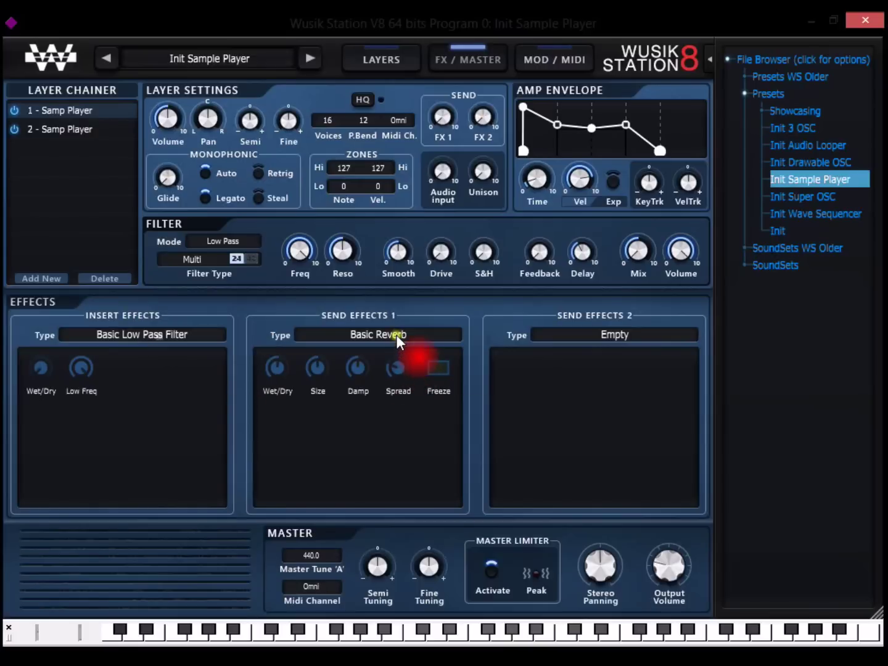
pyautogui.click(463, 300)
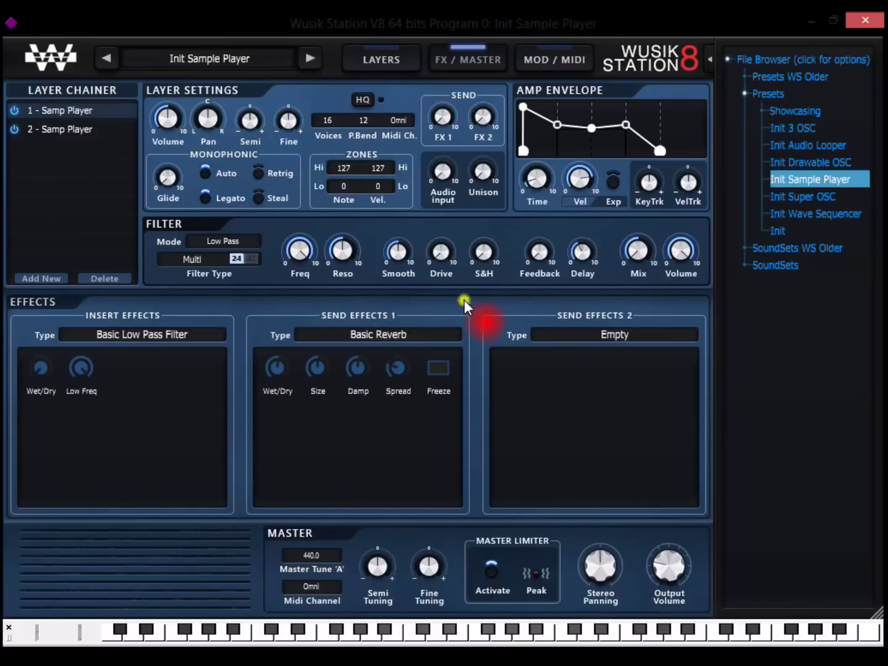
# In the Sample Player editor, add a Custom Filter as the chain's second filter
pyautogui.click(392, 64)
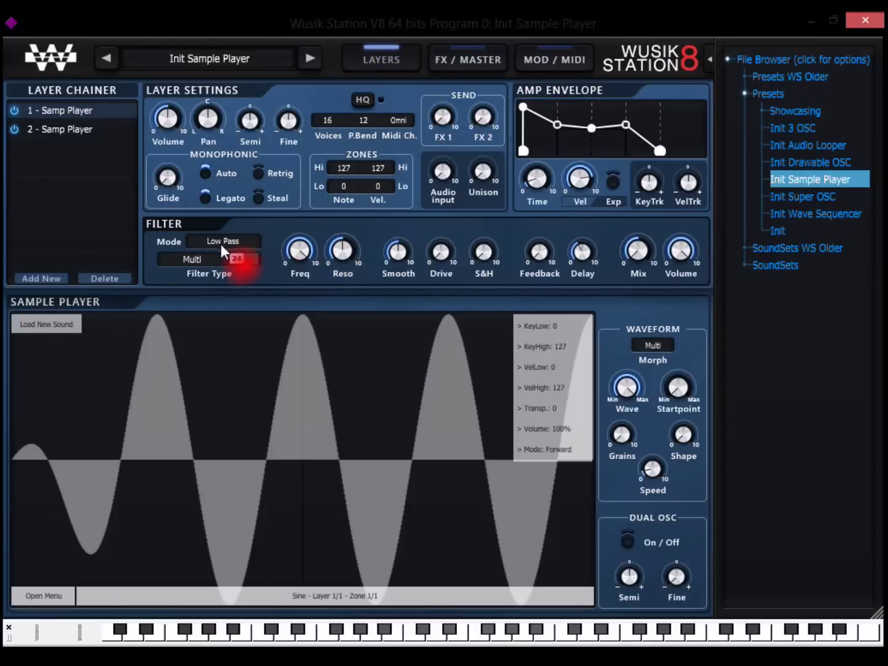
pyautogui.click(201, 258)
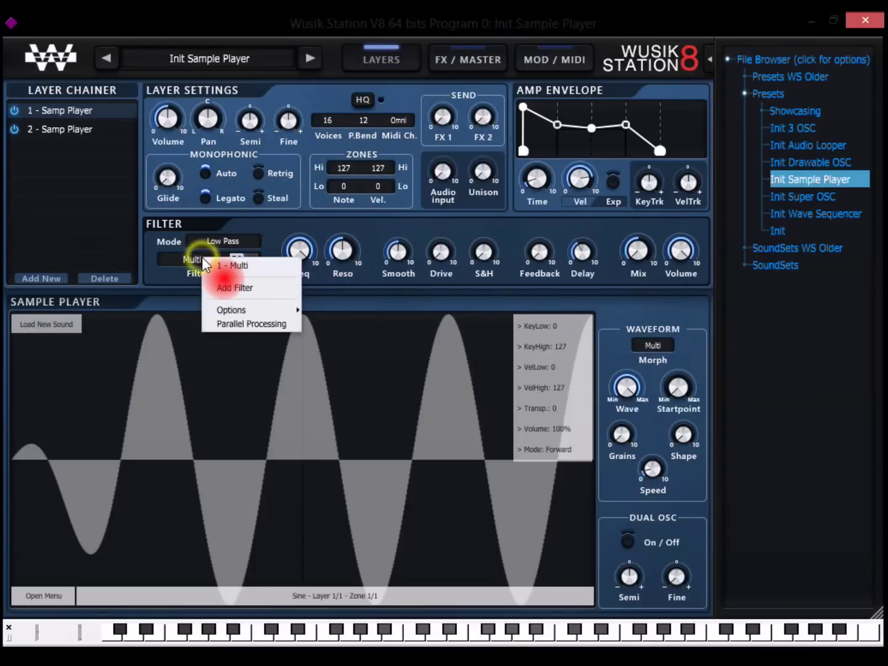
pyautogui.click(269, 288)
pyautogui.click(560, 338)
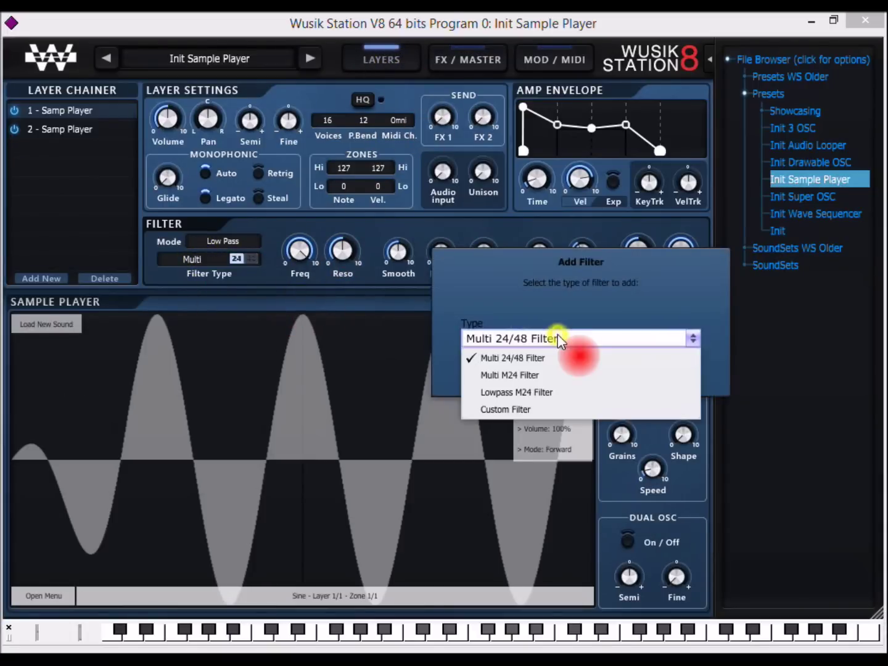
pyautogui.click(602, 408)
pyautogui.click(546, 378)
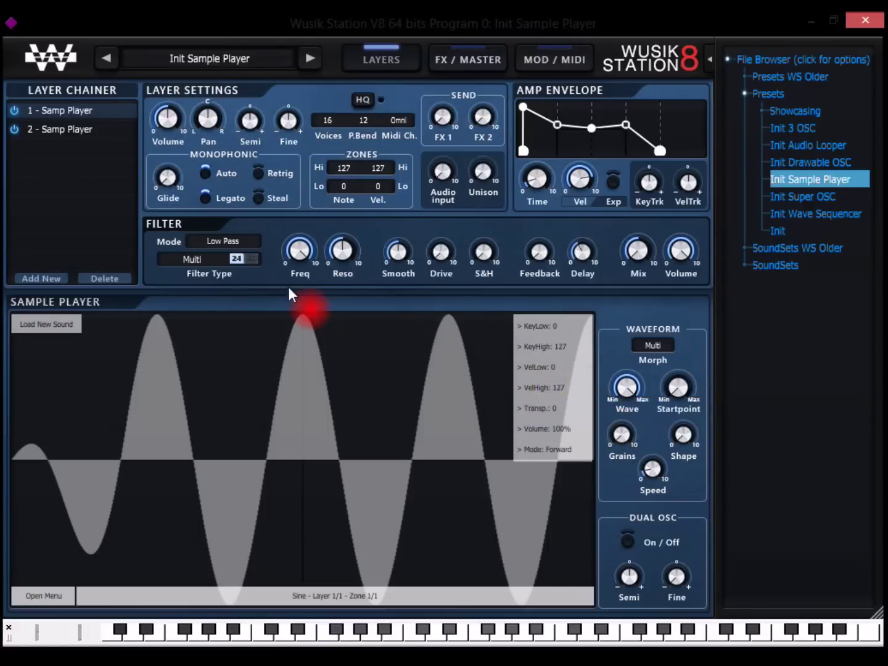
# Set the custom filter's mode to Bit Crusher, then reselect 1 - Multi
pyautogui.click(233, 241)
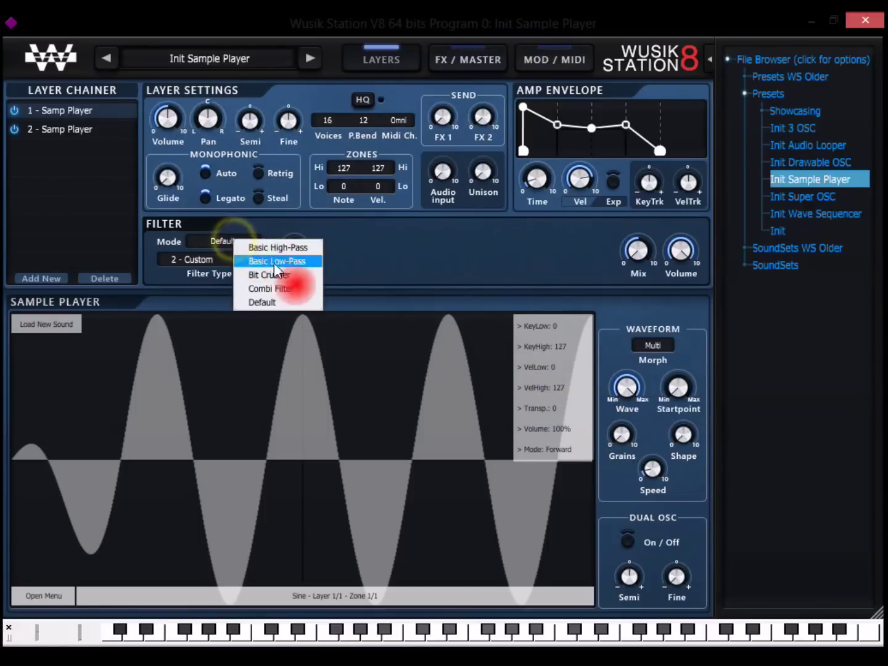
pyautogui.click(296, 276)
pyautogui.moveTo(333, 256)
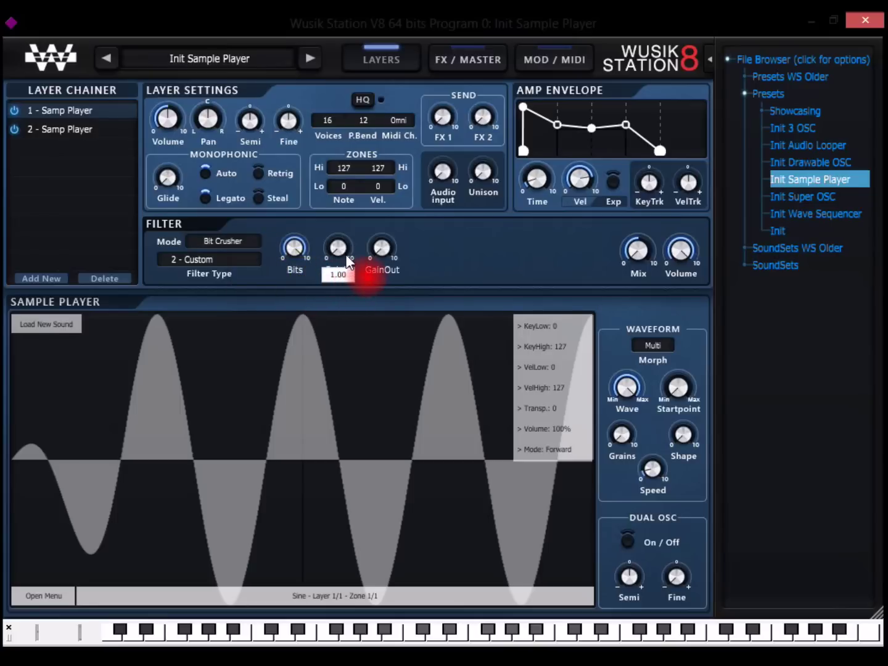
pyautogui.click(204, 260)
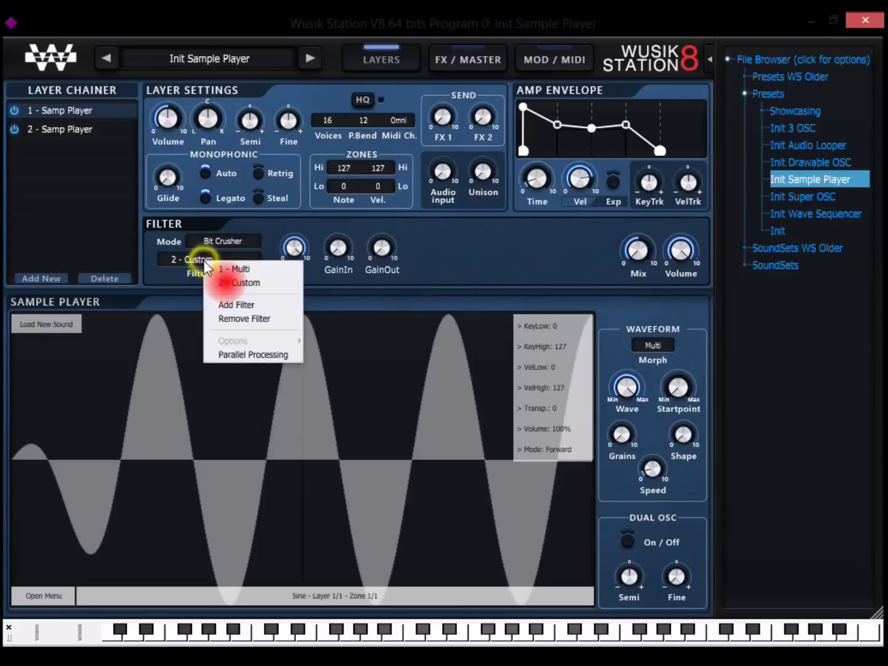
pyautogui.click(274, 270)
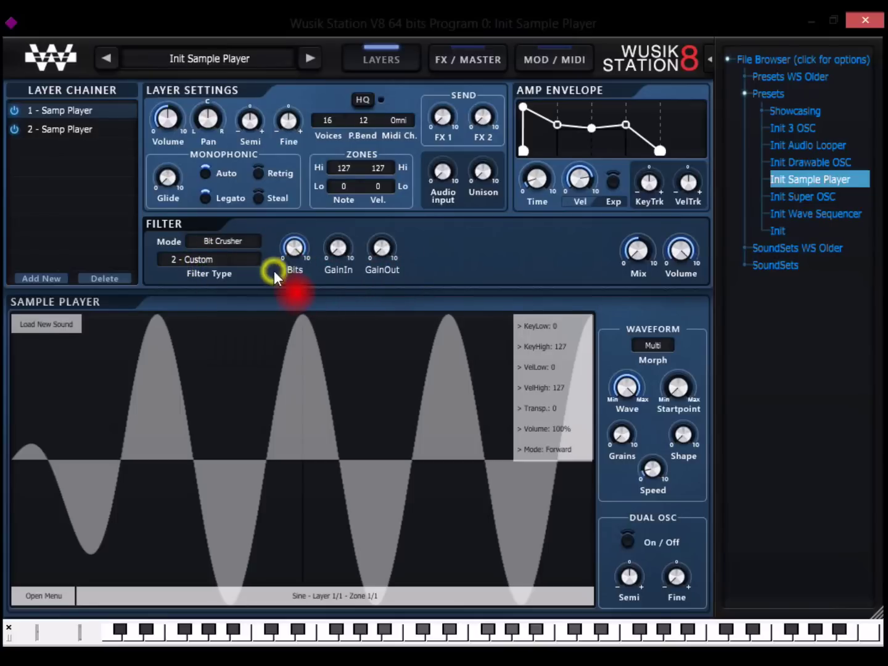
pyautogui.click(205, 261)
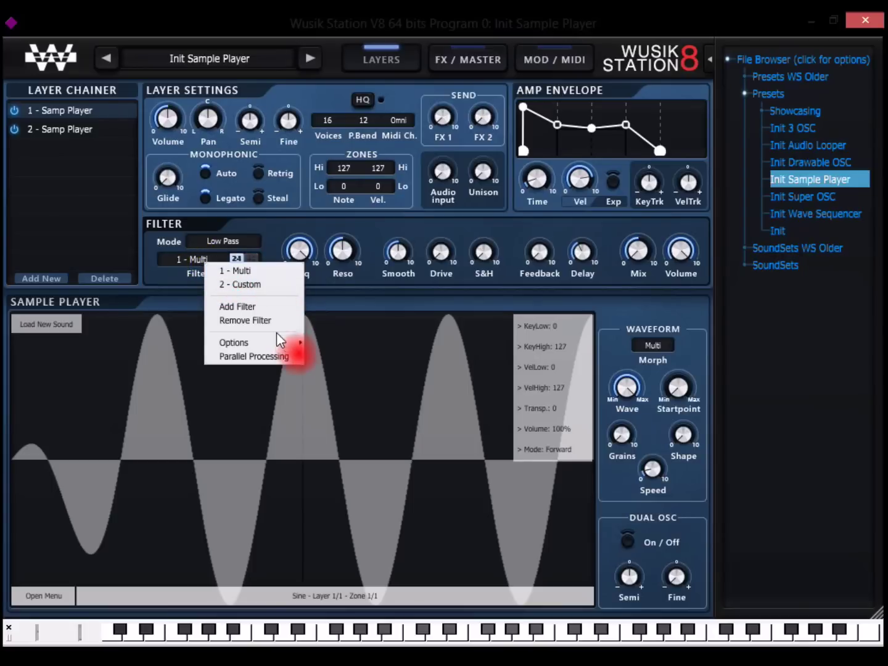
pyautogui.moveTo(279, 341)
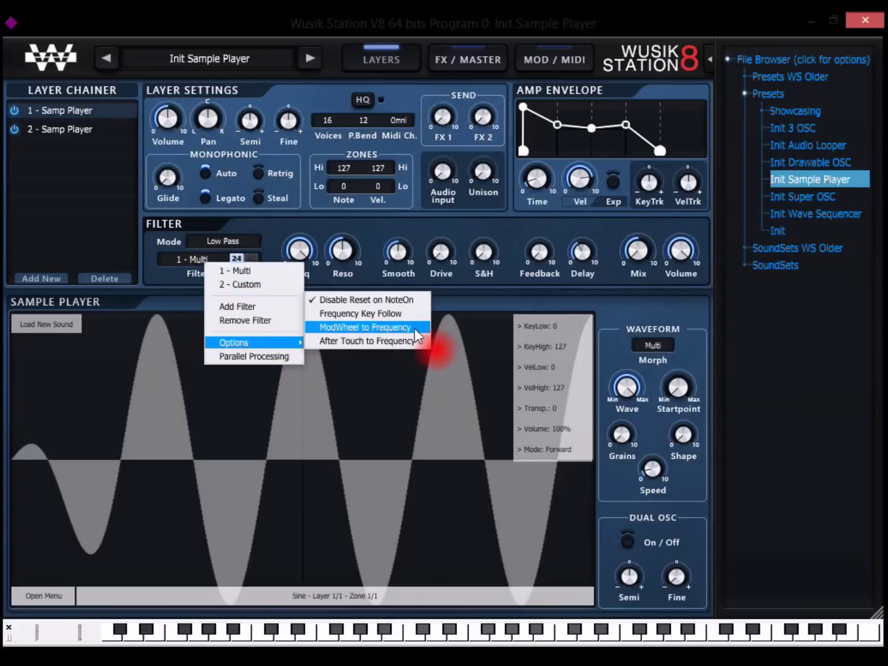
pyautogui.click(540, 234)
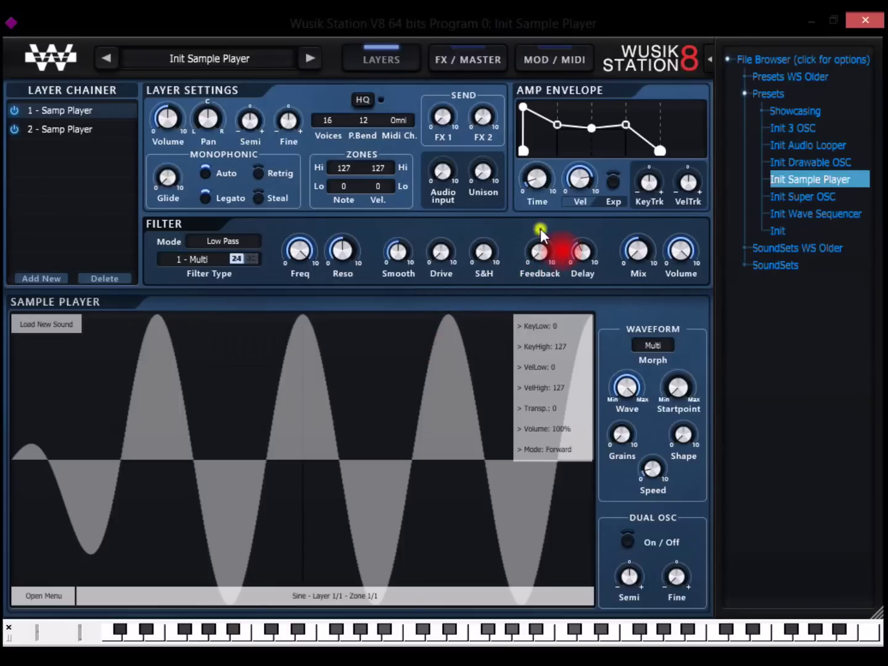
# Load the Showcasing preset Filter Key Track, discarding changes, and play notes to hear it
pyautogui.click(803, 111)
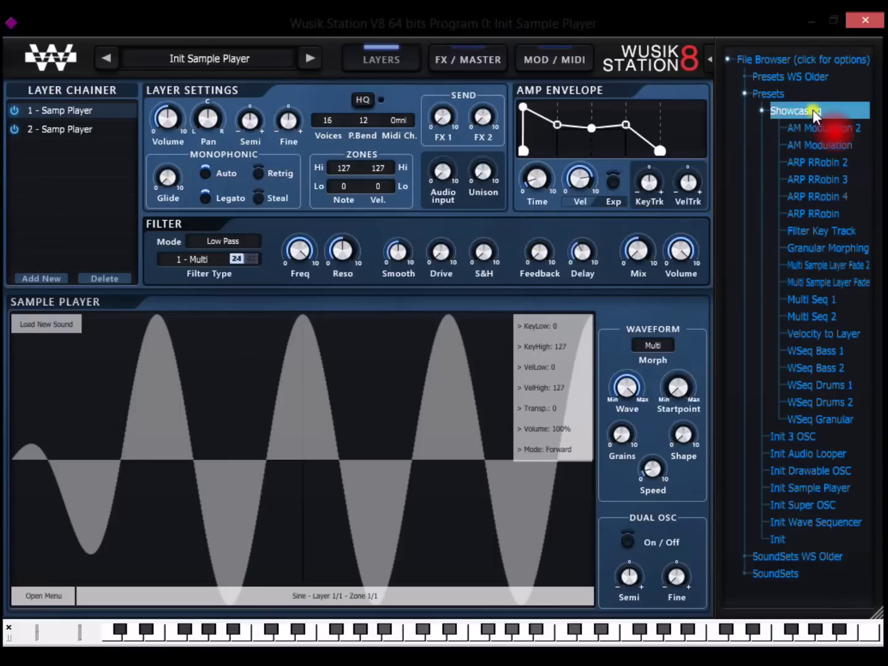
pyautogui.click(838, 231)
pyautogui.click(544, 359)
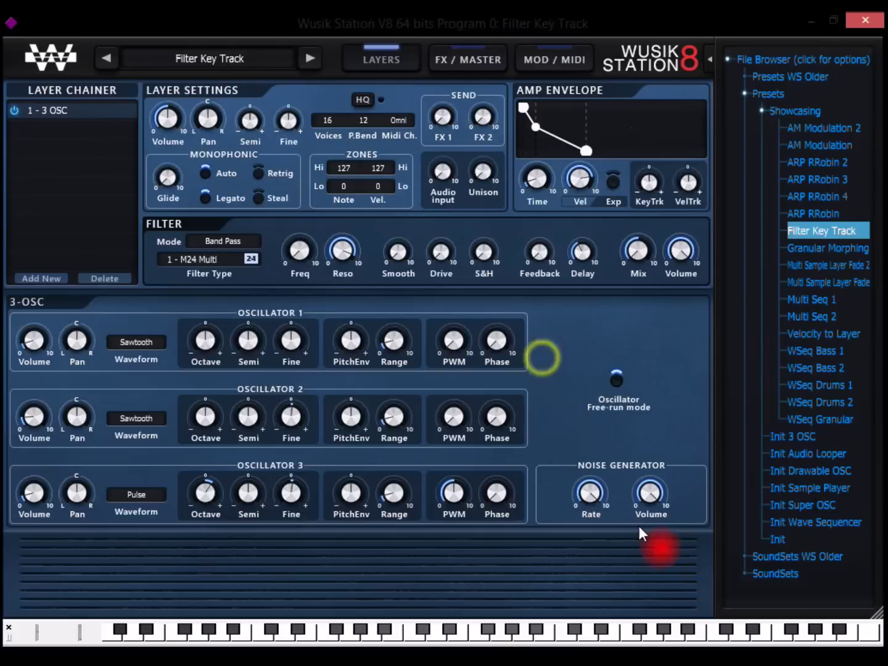
pyautogui.moveTo(724, 636); pyautogui.dragTo(357, 644)
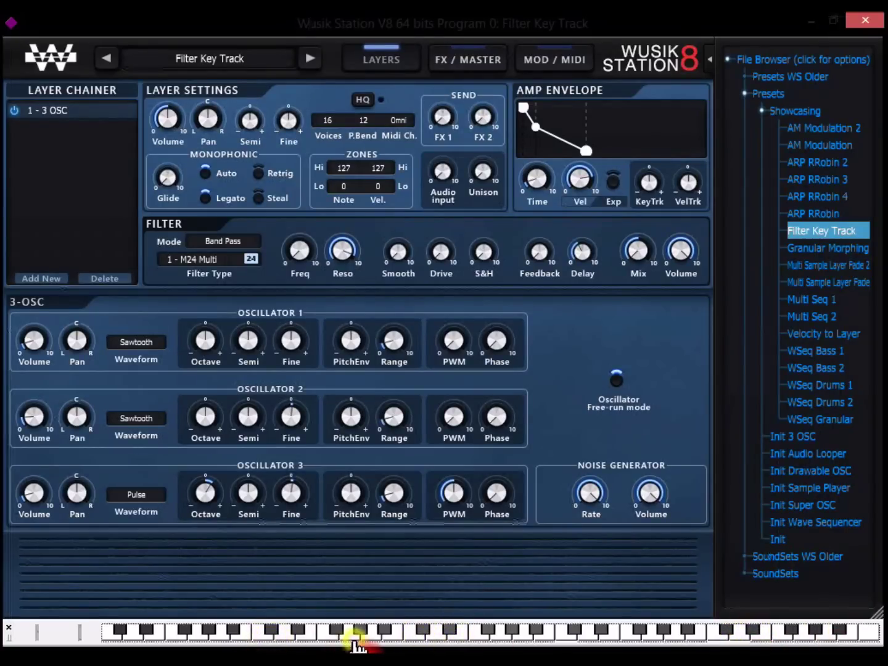
# Turn off oscillator free-run mode, then load the Multi Sample Layer Fade 2 preset
pyautogui.click(616, 377)
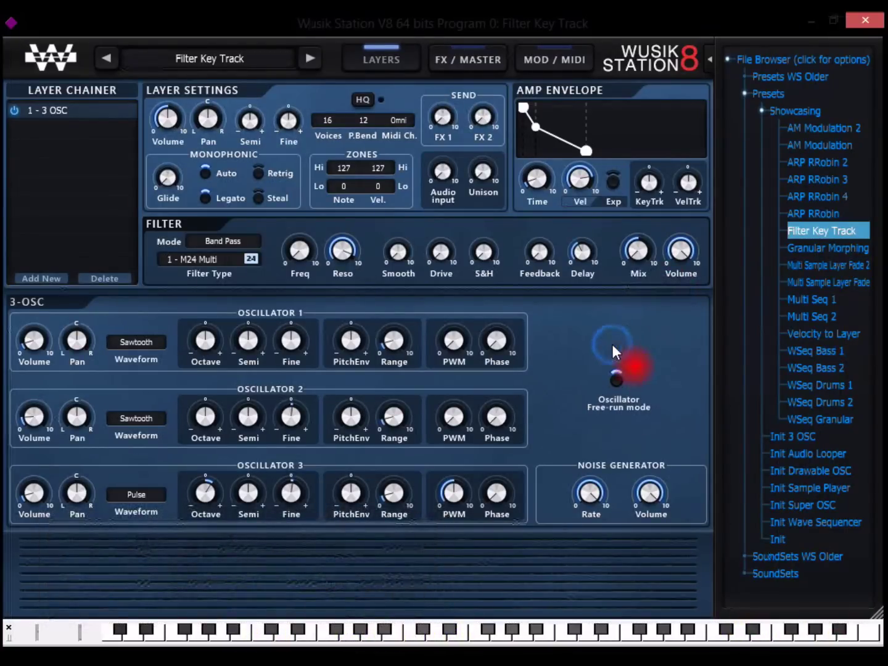
pyautogui.moveTo(548, 263)
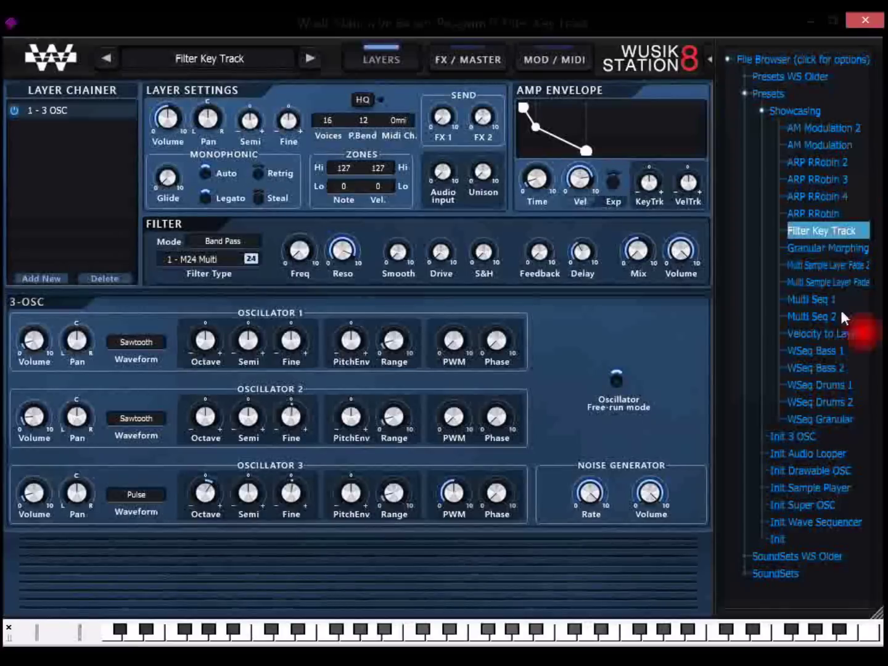
pyautogui.click(837, 265)
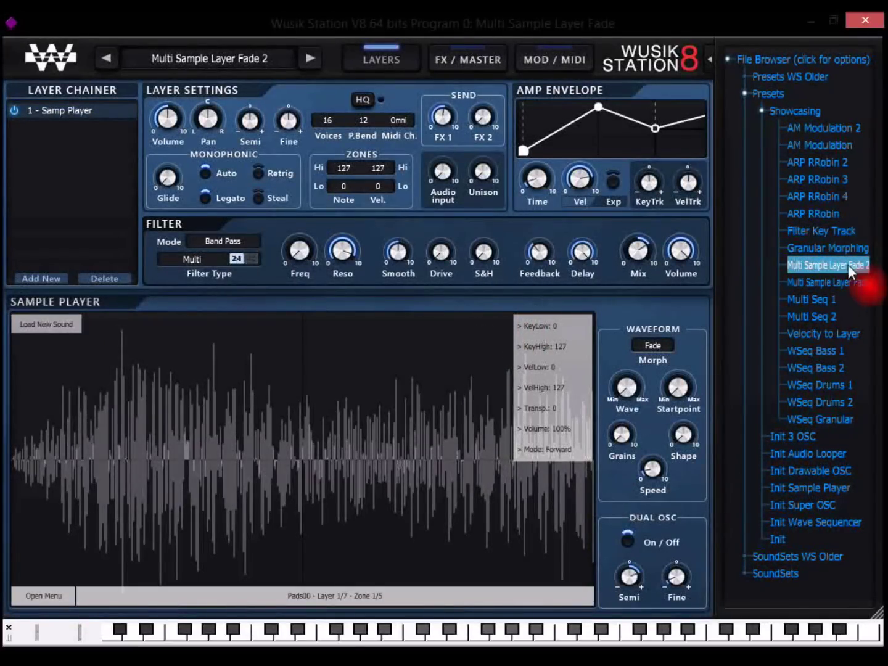
# Load the Multi Seq 2 preset and play a high note to hear it
pyautogui.click(806, 322)
pyautogui.click(833, 315)
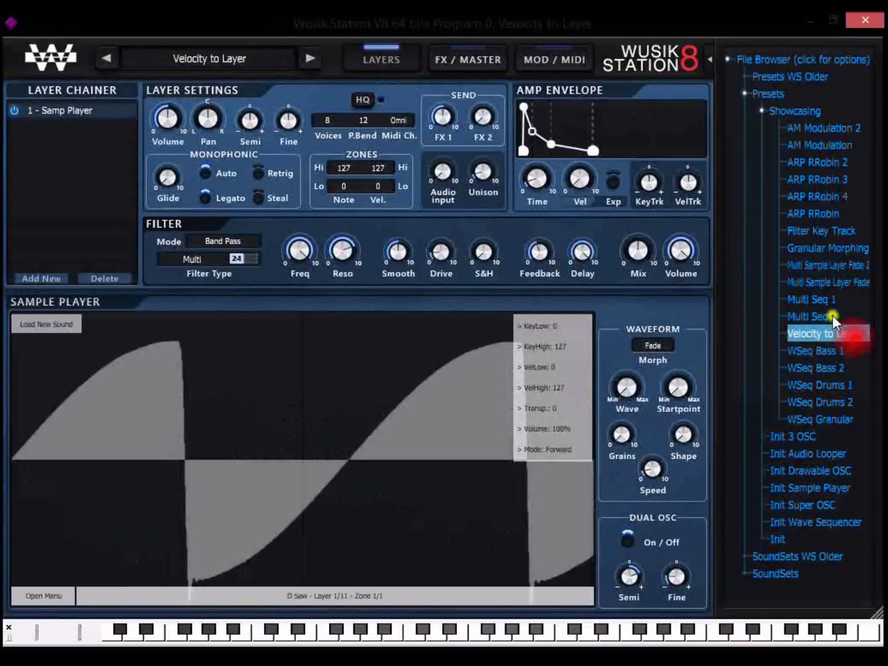
pyautogui.click(563, 640)
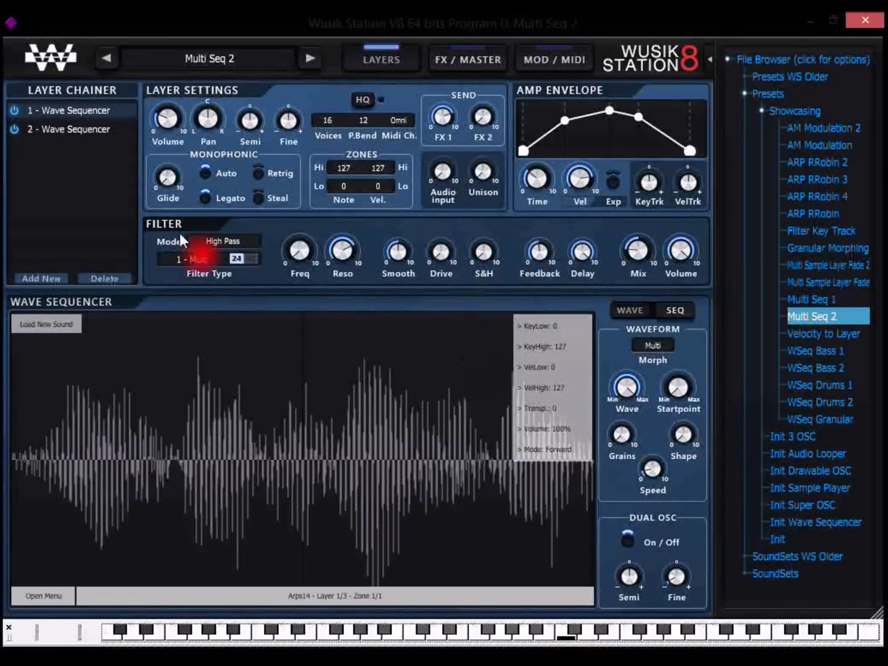
# Show layer 2, mute layer 1, raise the filter Drive and audition a note
pyautogui.click(86, 130)
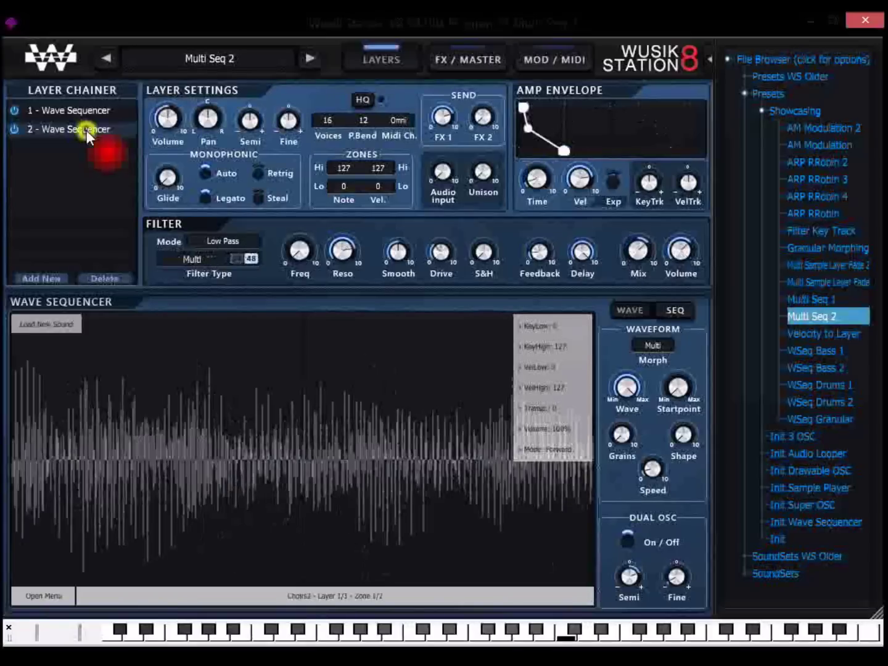
pyautogui.click(14, 109)
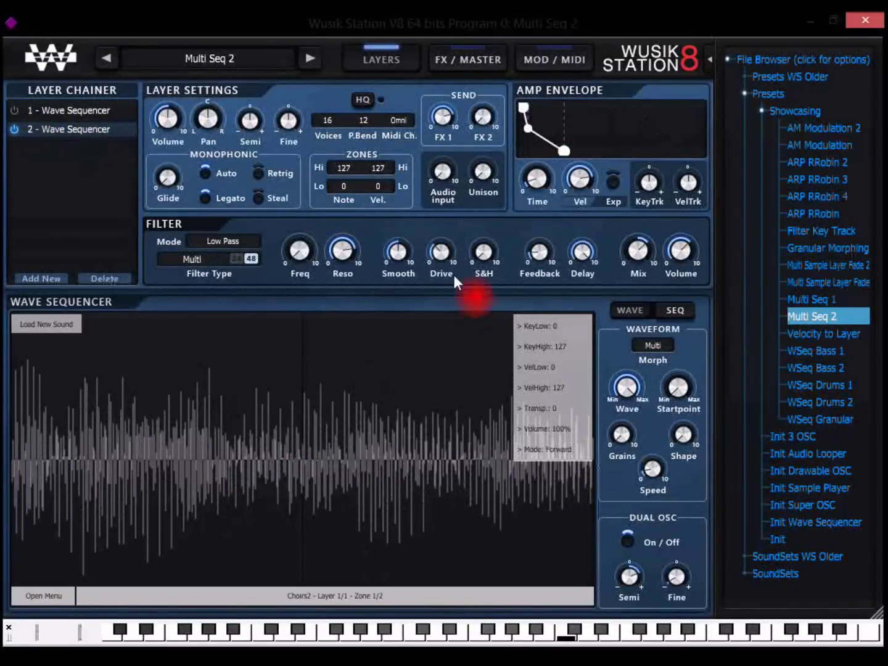
pyautogui.moveTo(449, 262); pyautogui.dragTo(463, 329)
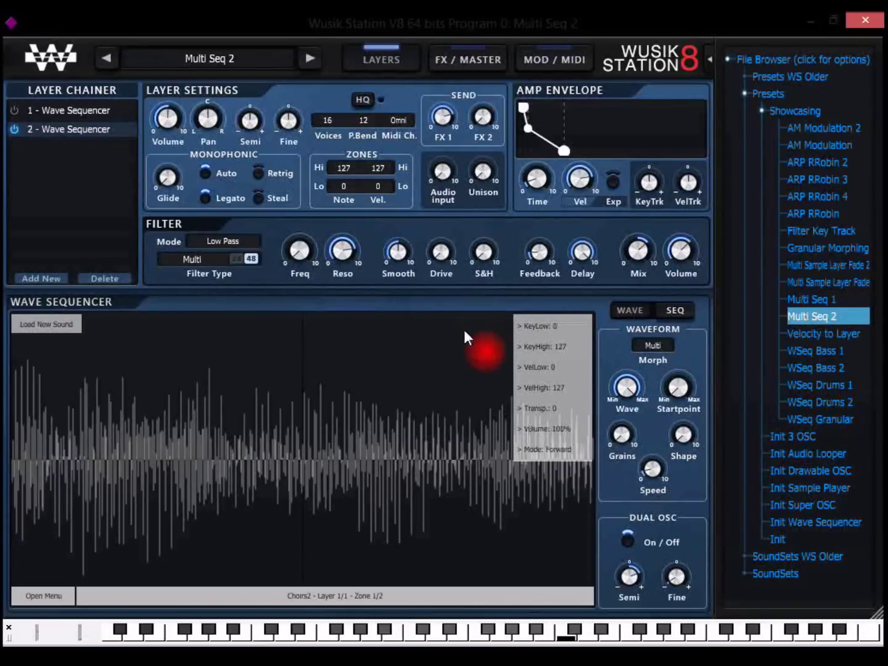
pyautogui.click(559, 636)
# Inspect the filter Drive, Smooth, sample-and-hold, Delay and type controls, then audition a note
pyautogui.click(444, 248)
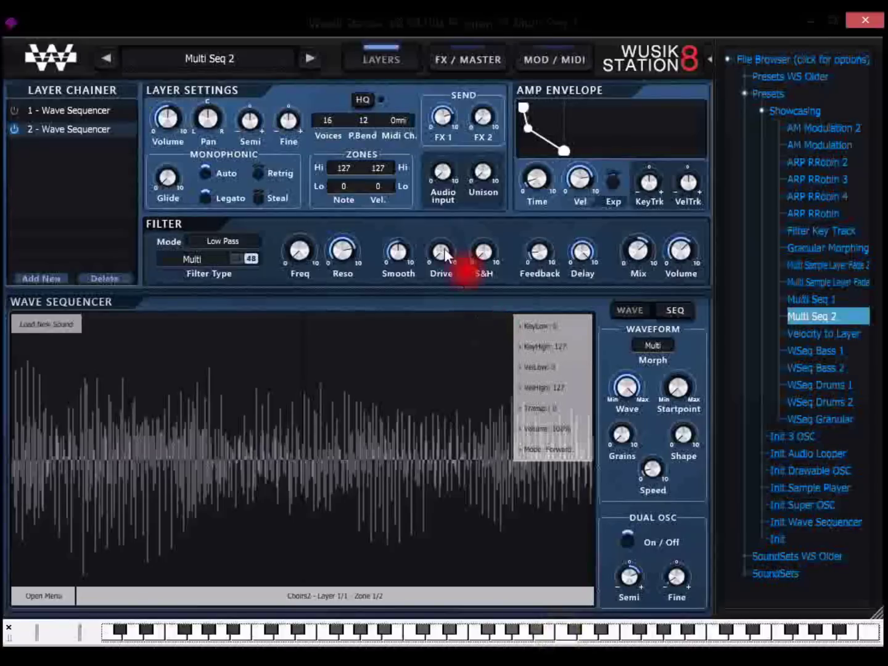
pyautogui.click(407, 251)
pyautogui.click(444, 253)
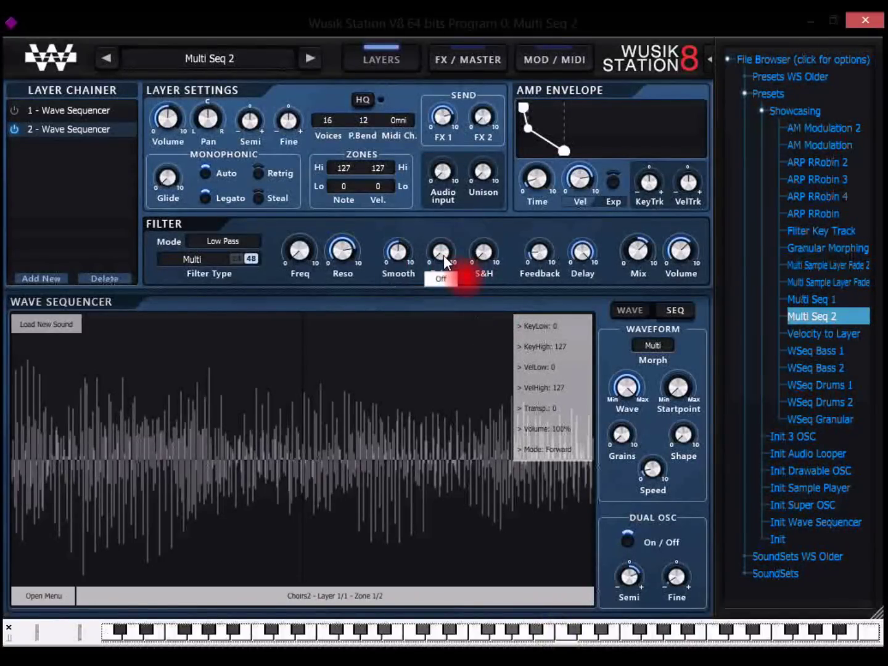
pyautogui.click(486, 253)
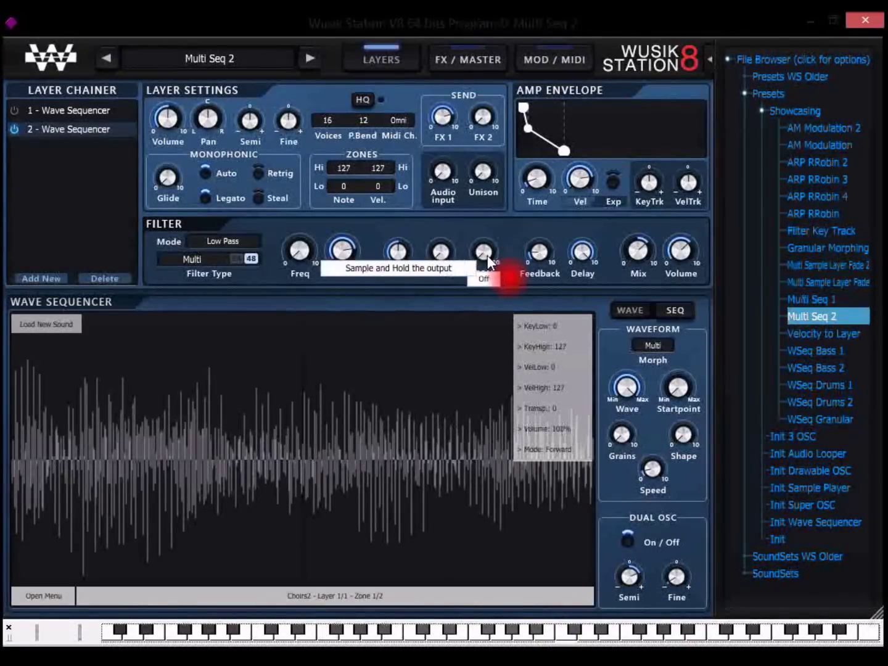
pyautogui.click(584, 259)
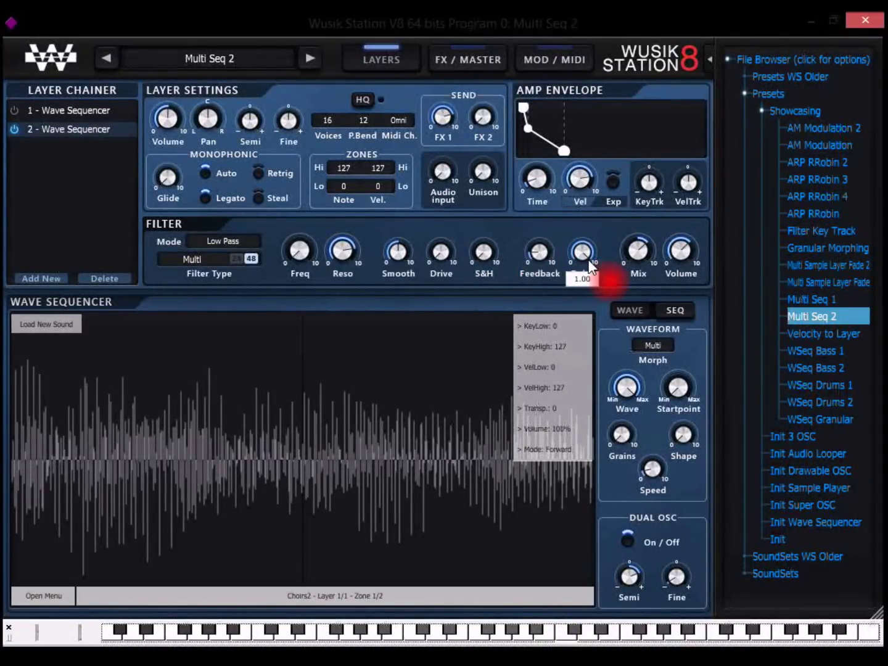
pyautogui.click(201, 259)
pyautogui.click(414, 226)
pyautogui.click(569, 638)
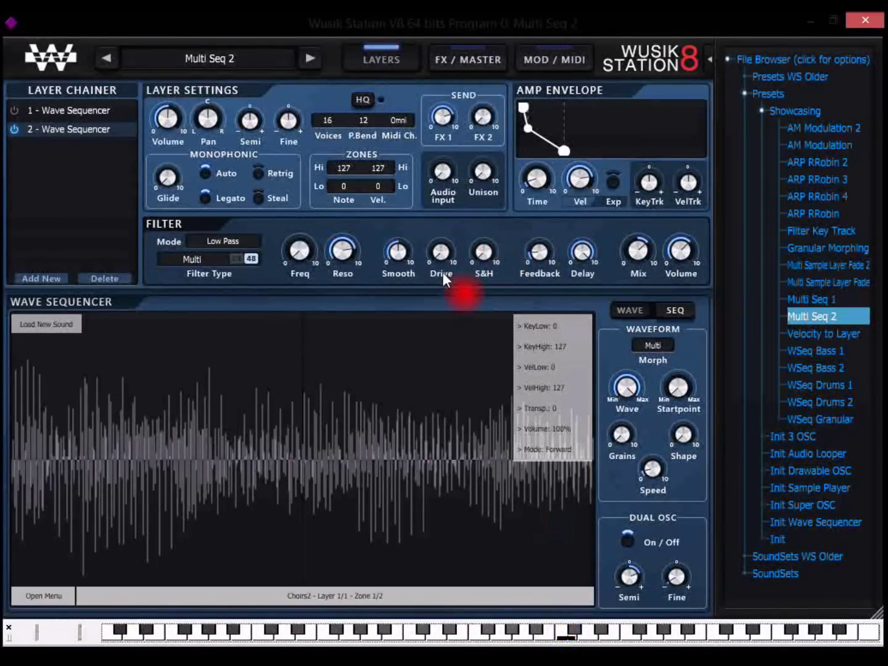
# Set filter Drive to about 1.92 and Feedback to about 0.24, audition, then pick WSeq Granular
pyautogui.moveTo(443, 249); pyautogui.dragTo(548, 248)
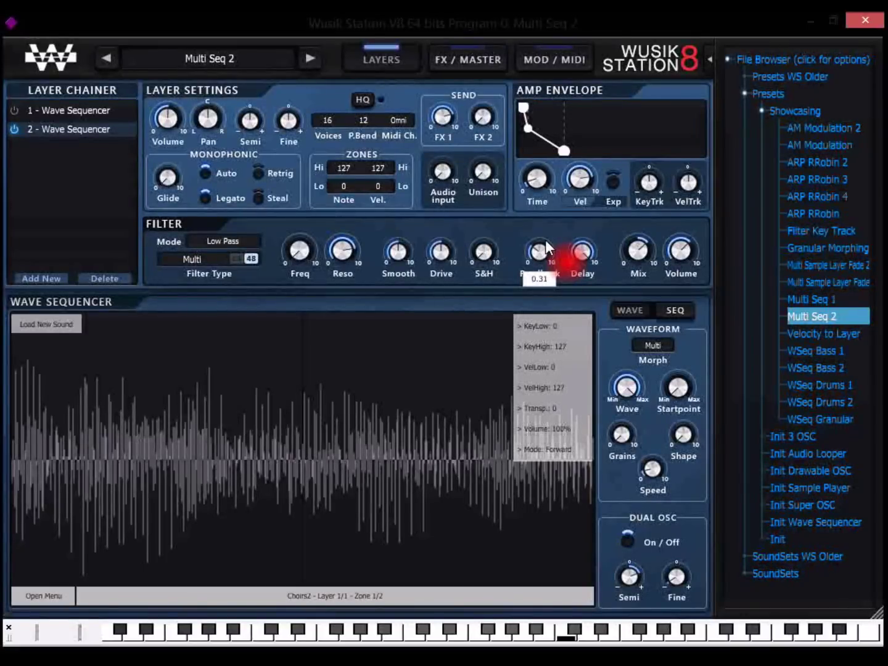
pyautogui.moveTo(546, 240)
pyautogui.mouseDown()
pyautogui.moveTo(463, 249)
pyautogui.moveTo(459, 356)
pyautogui.moveTo(552, 258)
pyautogui.moveTo(553, 238)
pyautogui.moveTo(555, 251)
pyautogui.mouseUp()
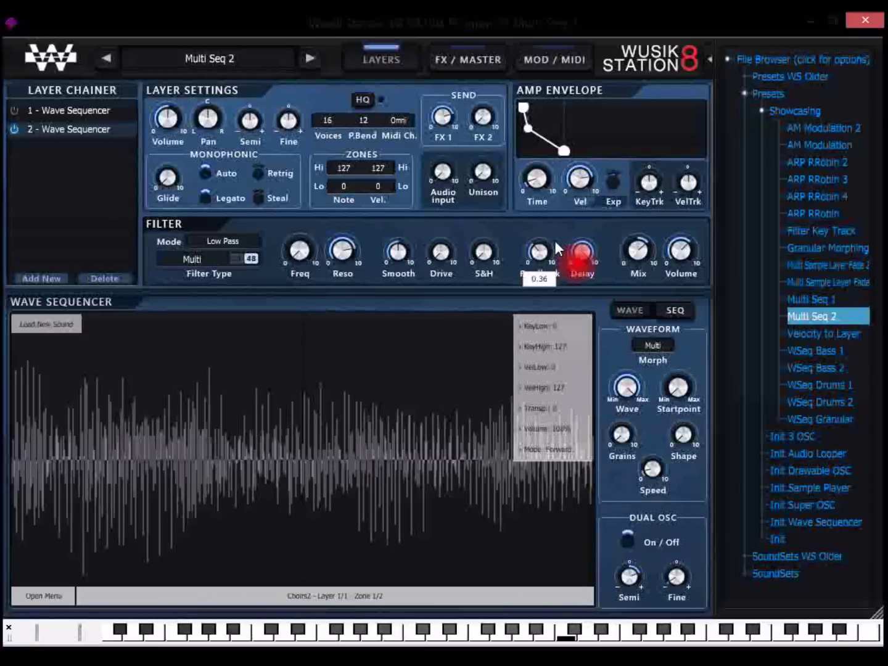
pyautogui.moveTo(556, 240)
pyautogui.mouseDown()
pyautogui.moveTo(556, 250)
pyautogui.moveTo(557, 233)
pyautogui.moveTo(554, 252)
pyautogui.mouseUp()
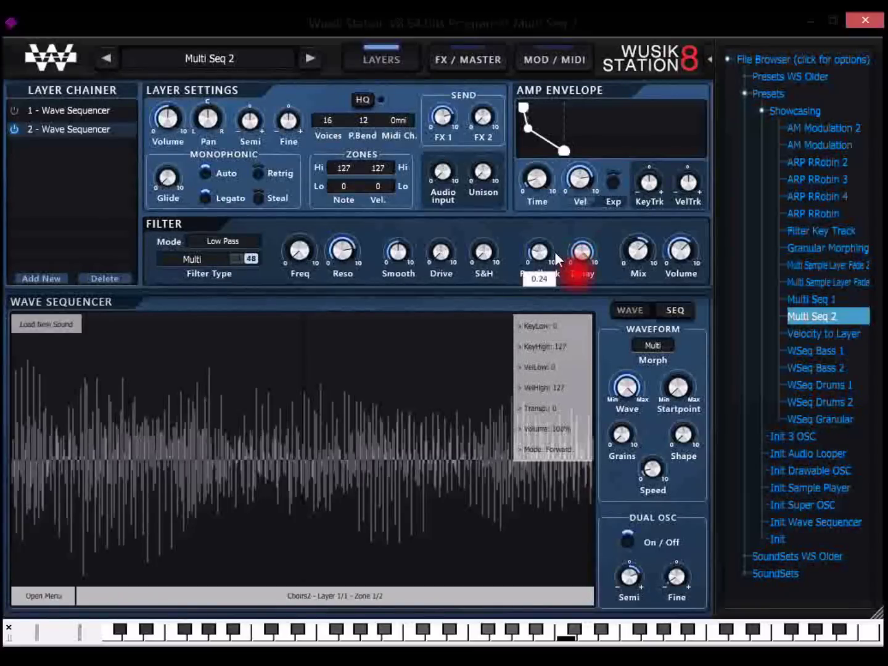
pyautogui.click(568, 642)
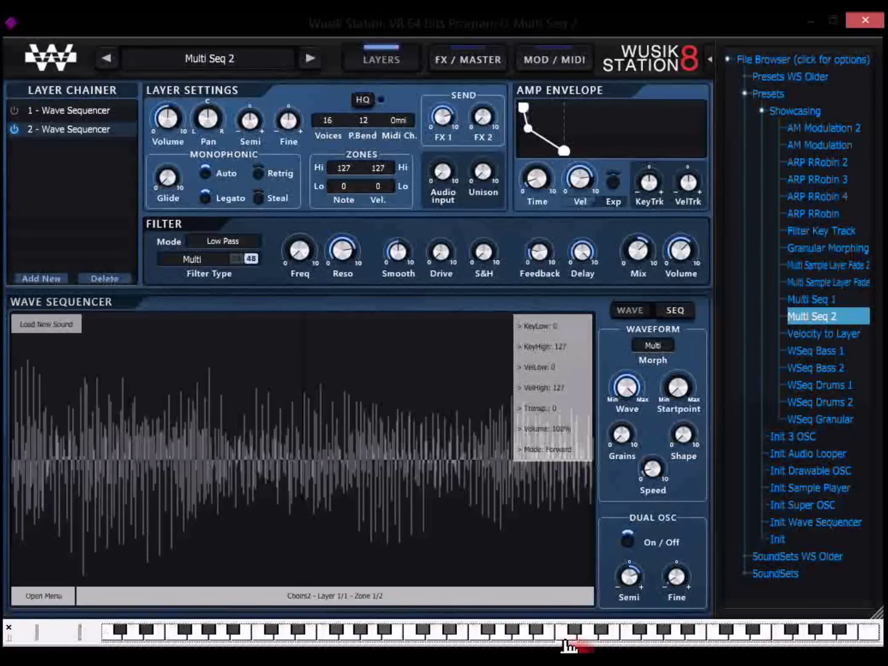
pyautogui.click(830, 414)
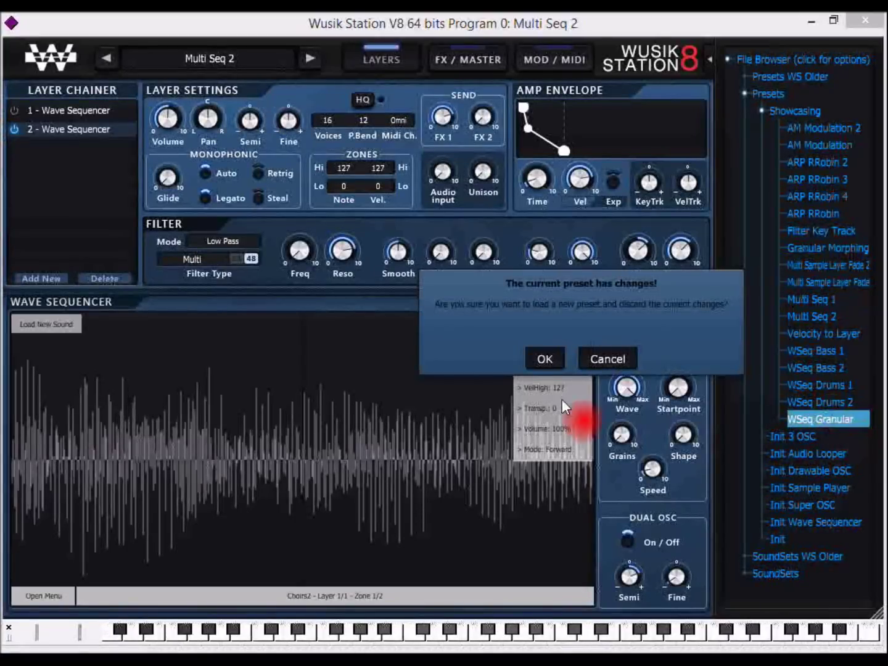
# Discard edits to load WSeq Granular, then load Granular Morphing and play a note
pyautogui.click(546, 357)
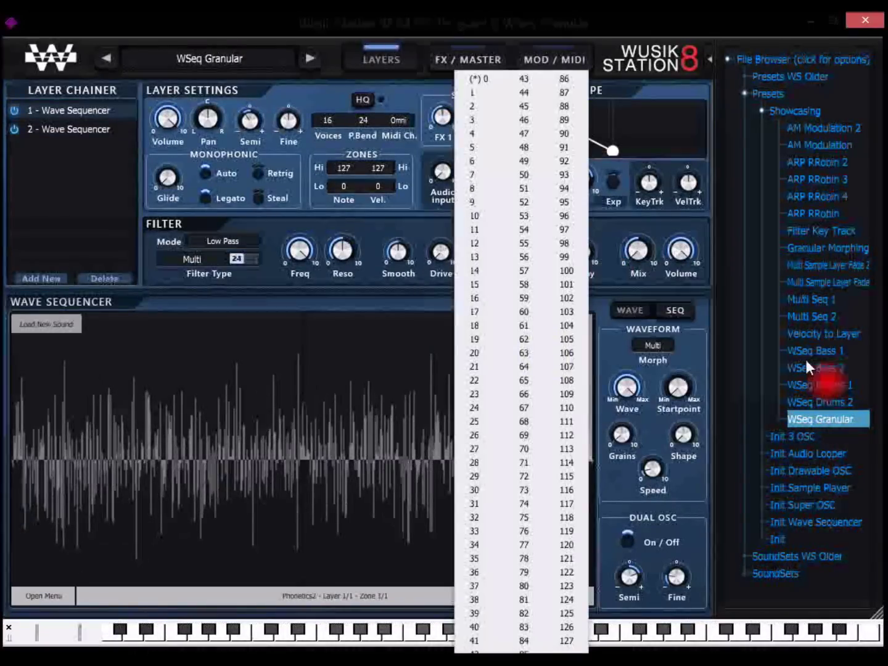
pyautogui.click(692, 285)
pyautogui.click(830, 247)
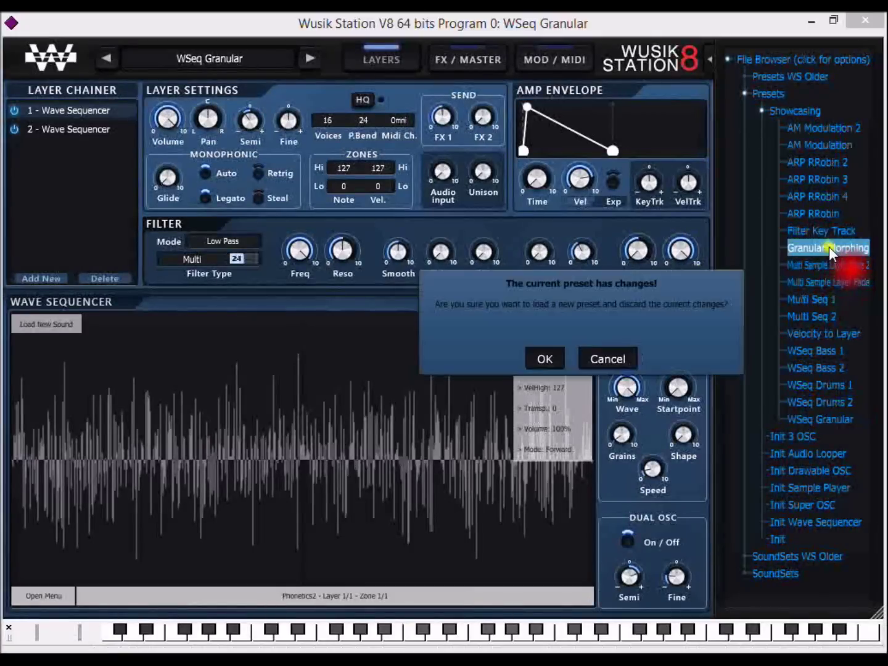
pyautogui.click(542, 361)
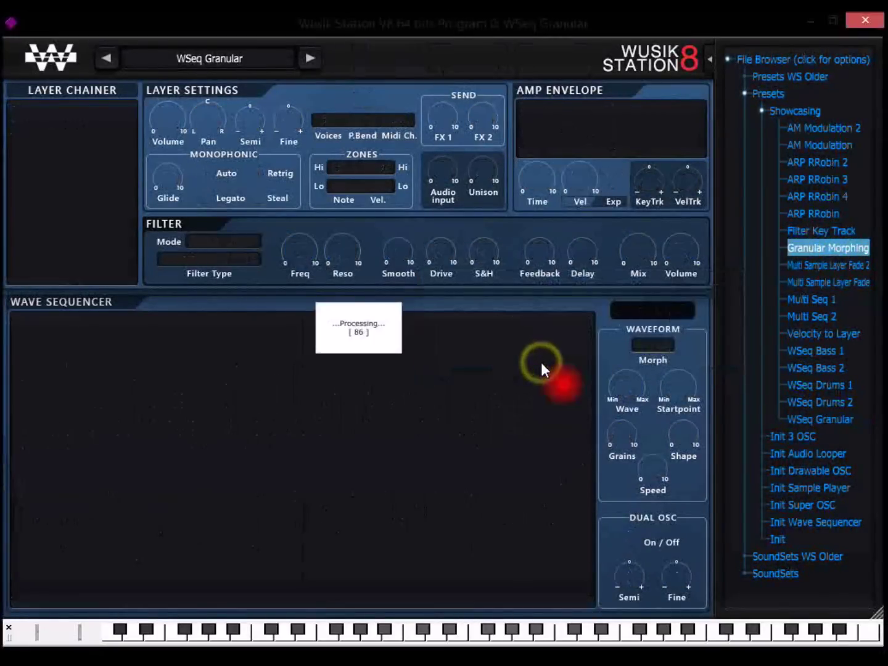
pyautogui.moveTo(622, 430)
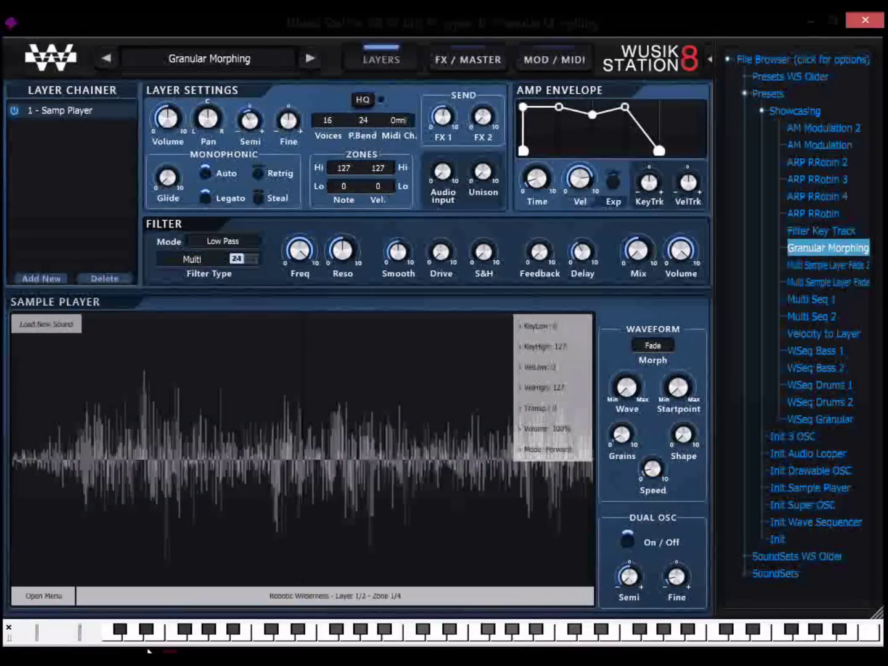
pyautogui.click(122, 644)
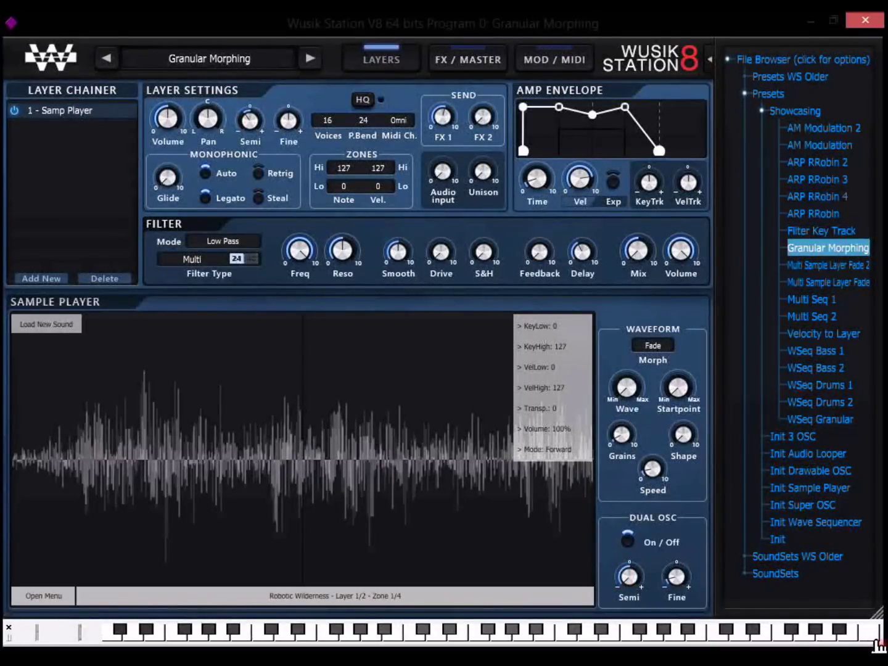
# Play the lowest note, then show the MOD / MIDI page with Mod Sequencer and LFO routings
pyautogui.click(114, 640)
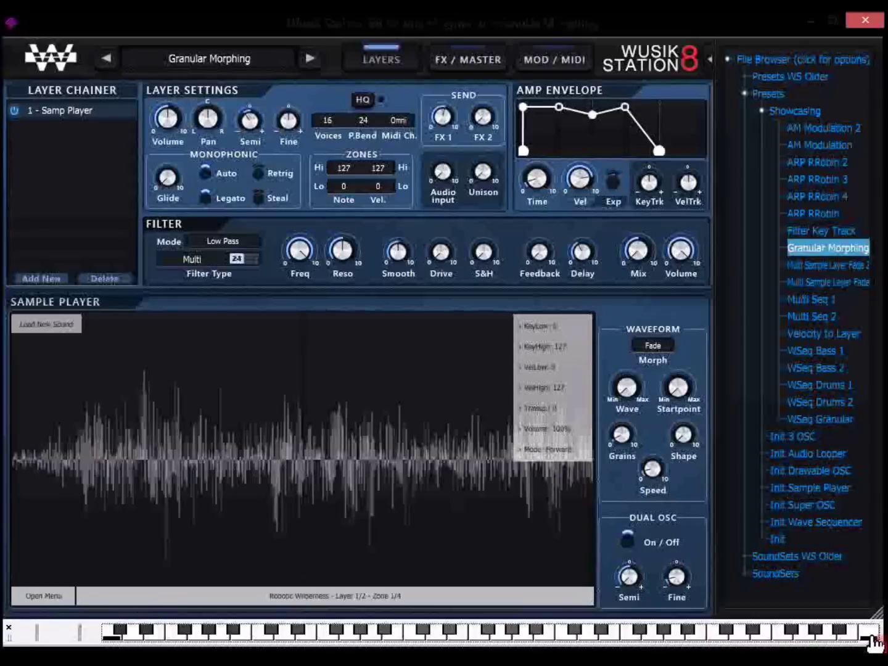
pyautogui.click(567, 63)
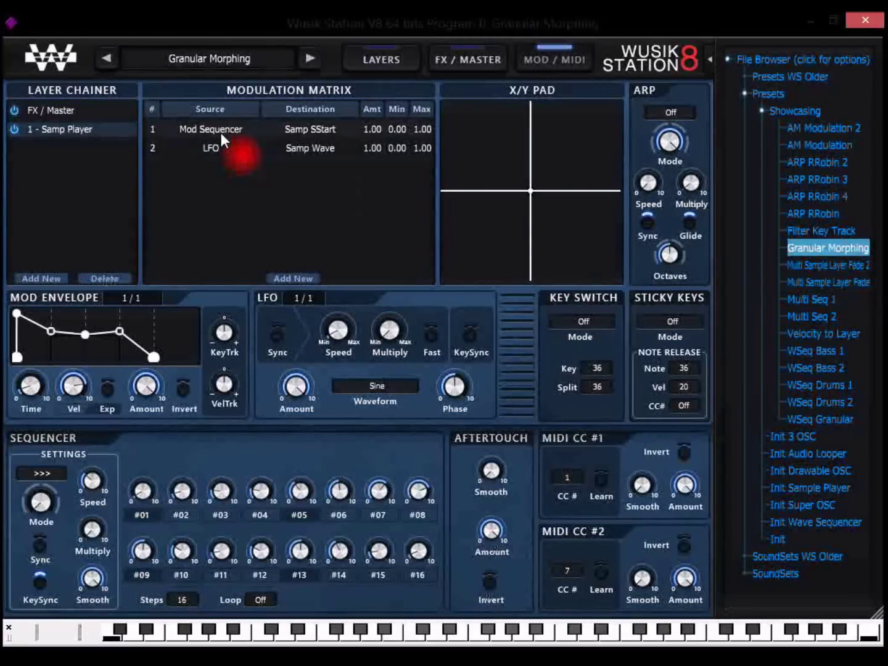
pyautogui.click(114, 634)
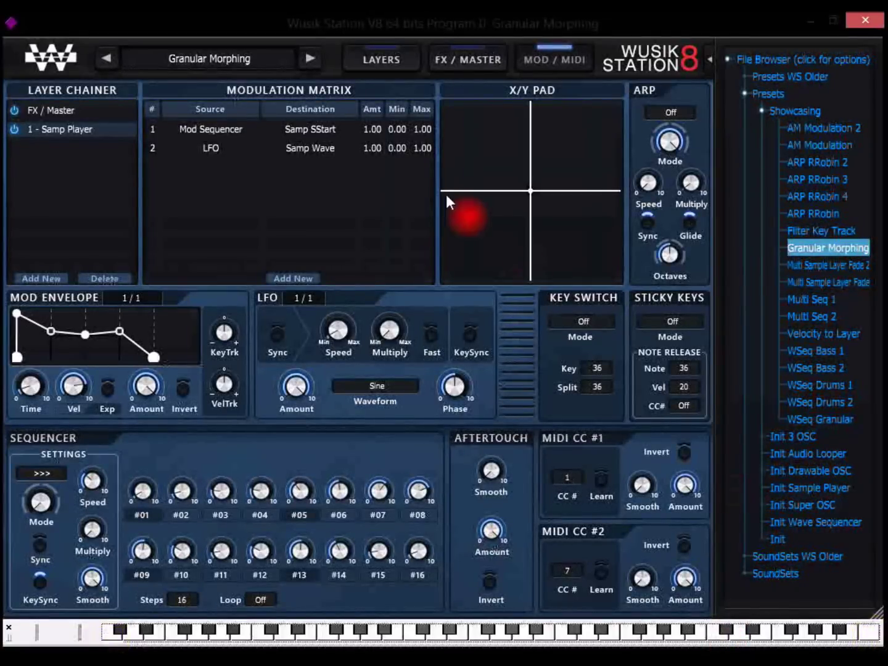
# Inspect the Mod Sequencer routing options, then return to the MOD / MIDI page
pyautogui.rightClick(223, 131)
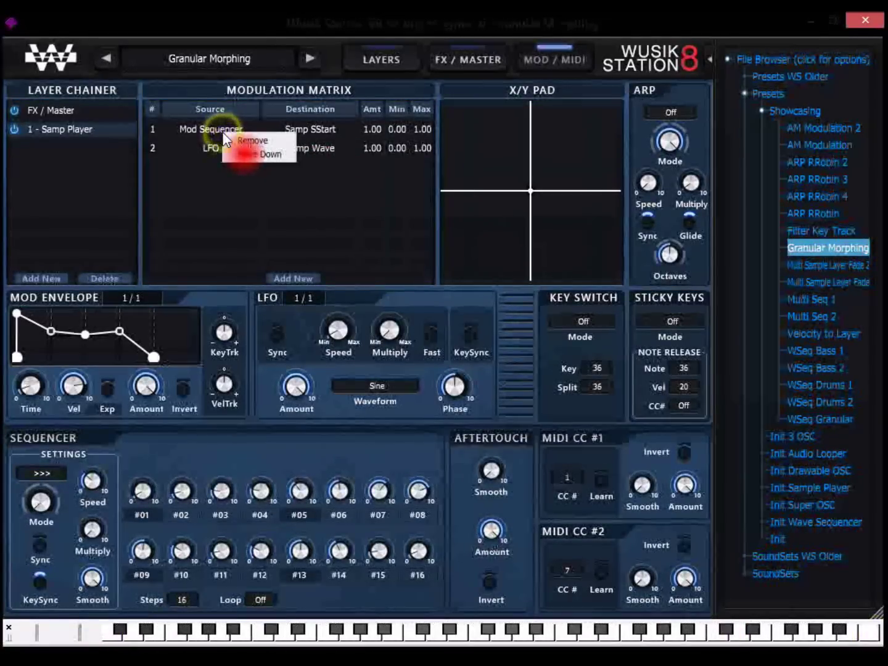
pyautogui.click(195, 457)
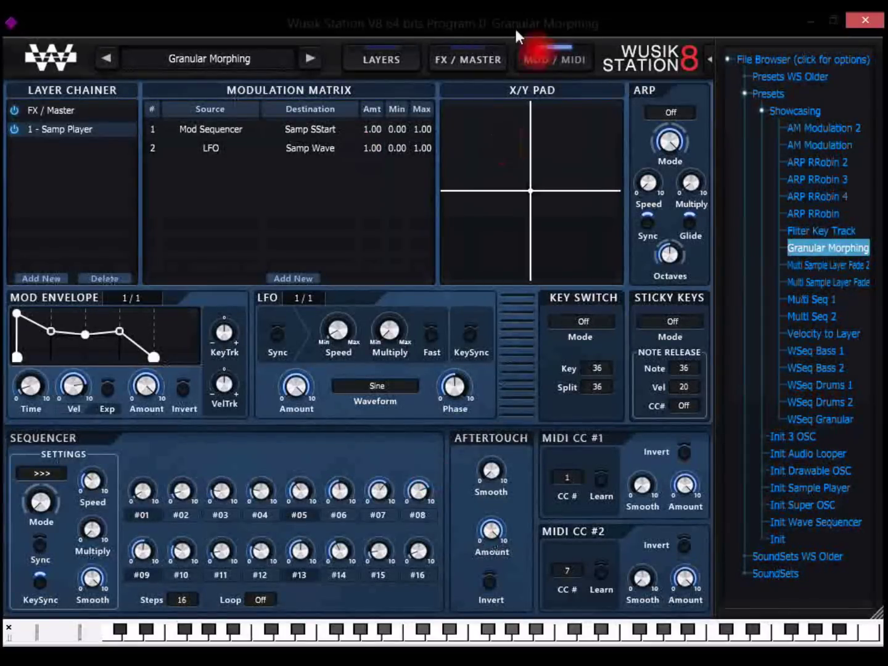
pyautogui.click(371, 62)
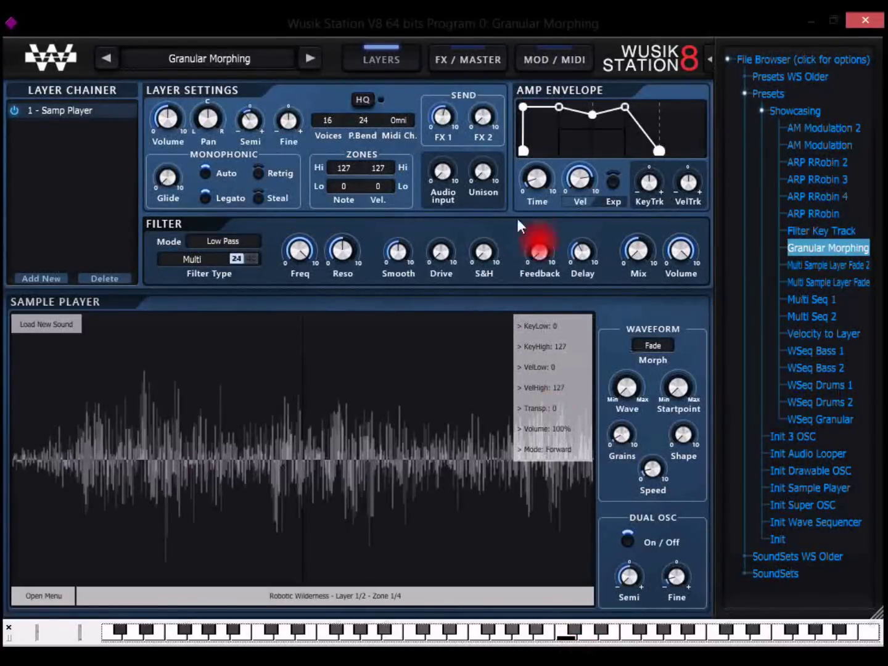
pyautogui.click(559, 65)
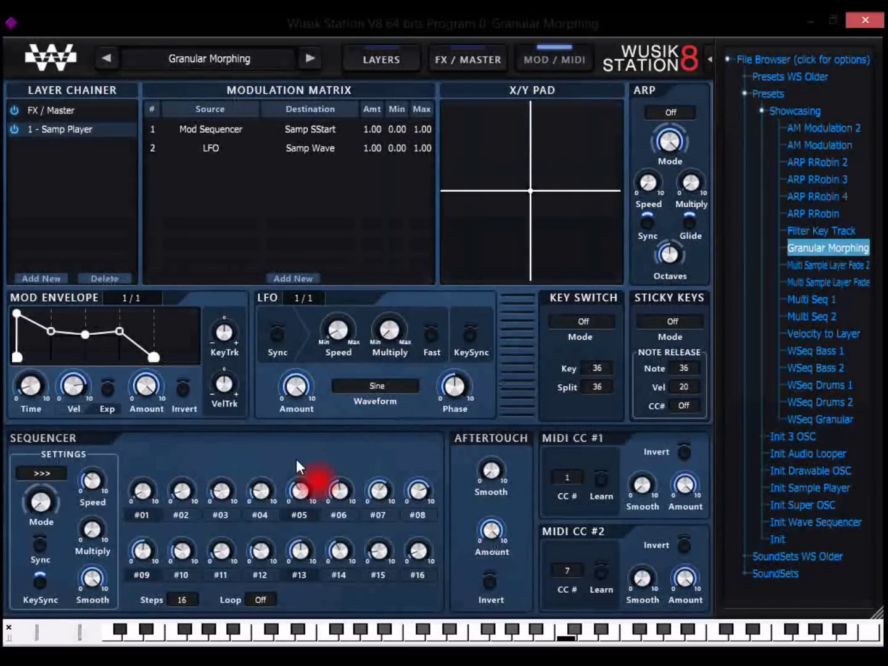
# Set the Mod Sequencer speed to 0.84 Hz and smoothing to about 0.94, then audition
pyautogui.moveTo(91, 579); pyautogui.dragTo(103, 613)
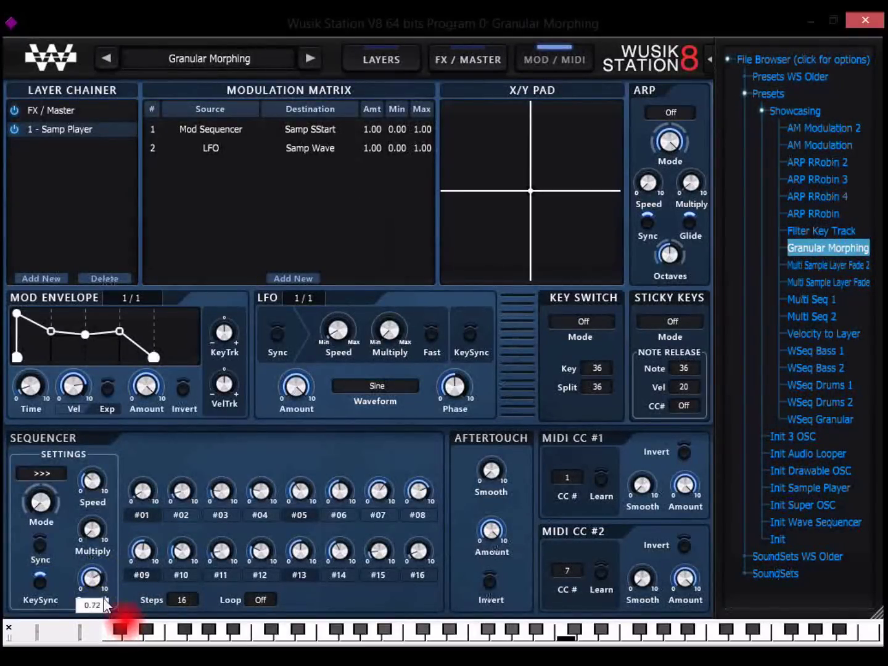
pyautogui.moveTo(93, 481); pyautogui.dragTo(111, 419)
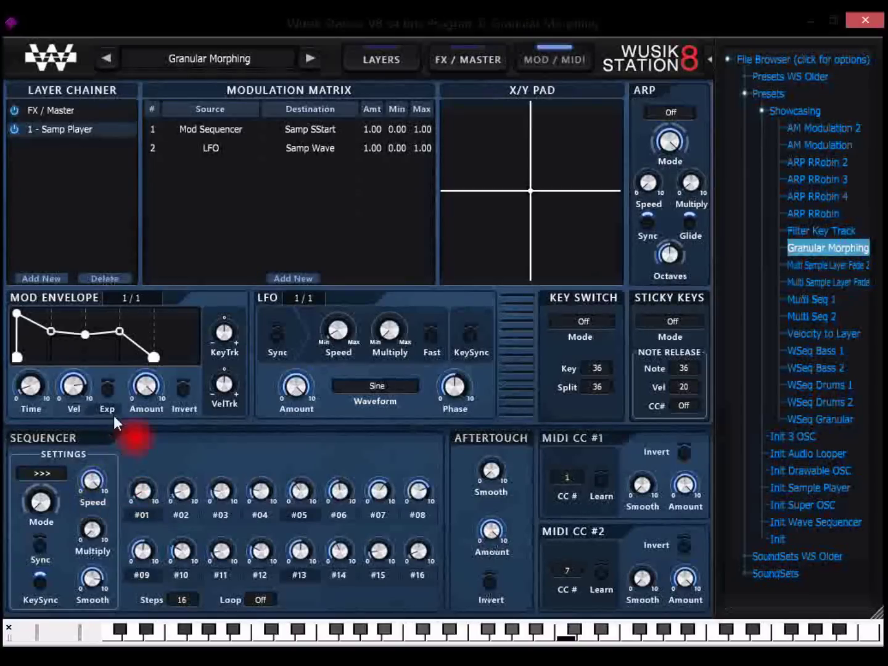
pyautogui.moveTo(92, 578)
pyautogui.mouseDown()
pyautogui.moveTo(100, 618)
pyautogui.moveTo(102, 569)
pyautogui.mouseUp()
pyautogui.click(566, 630)
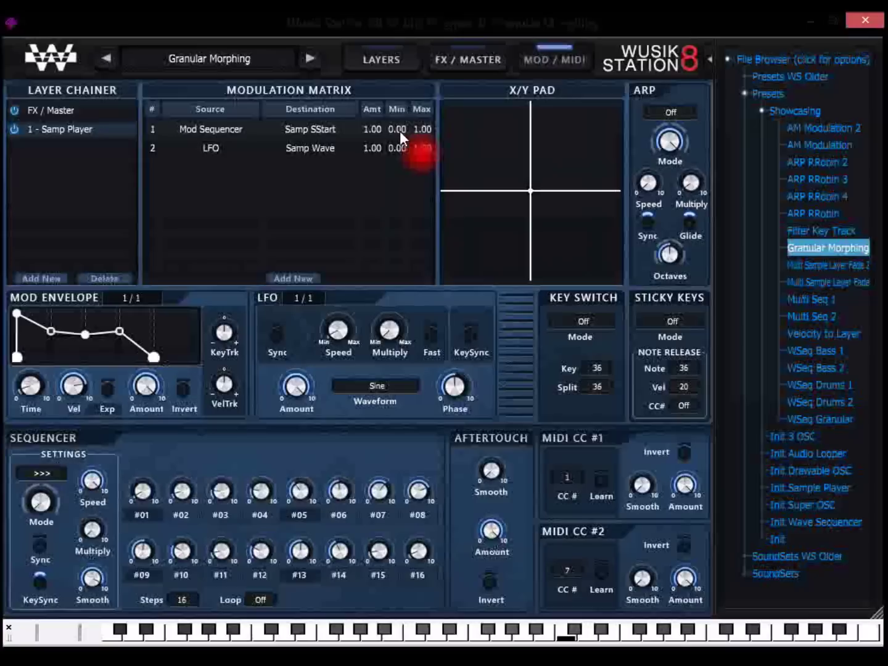
# Reset the Samp SStart route to minimum 0.00 and amount 1.00, then load Multi Seq 1
pyautogui.moveTo(400, 131); pyautogui.dragTo(397, 317)
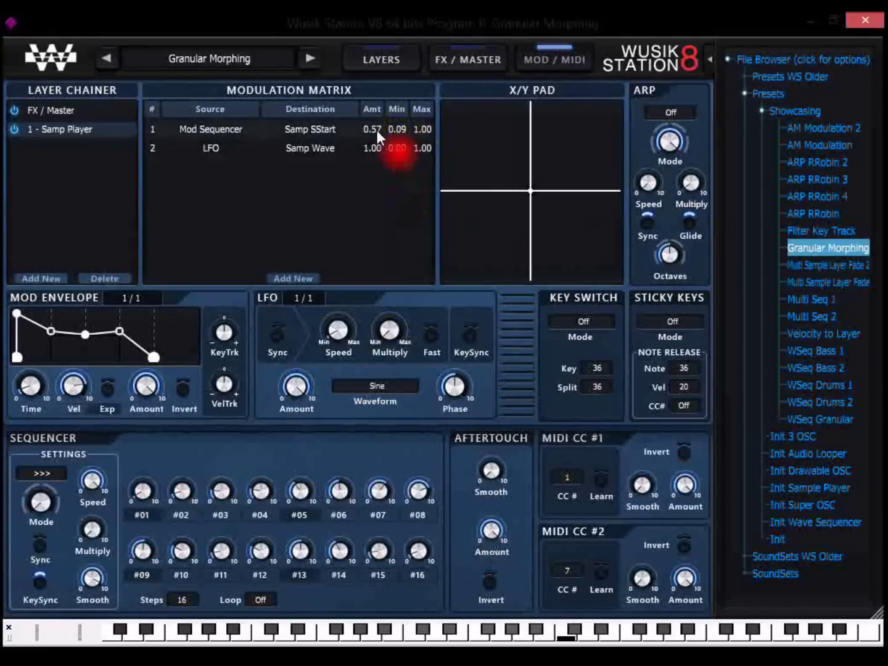
pyautogui.moveTo(398, 130); pyautogui.dragTo(408, 178)
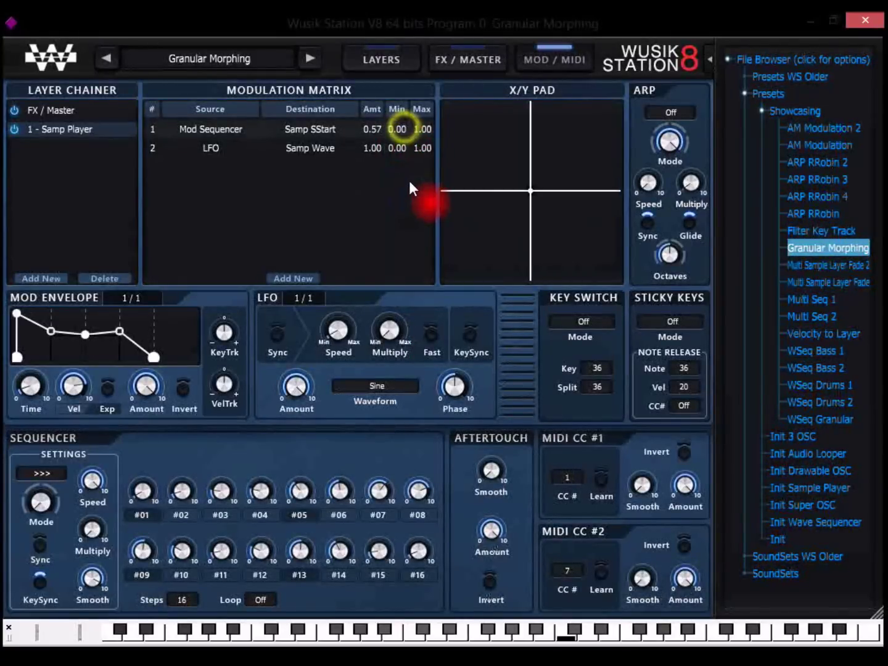
pyautogui.doubleClick(373, 129)
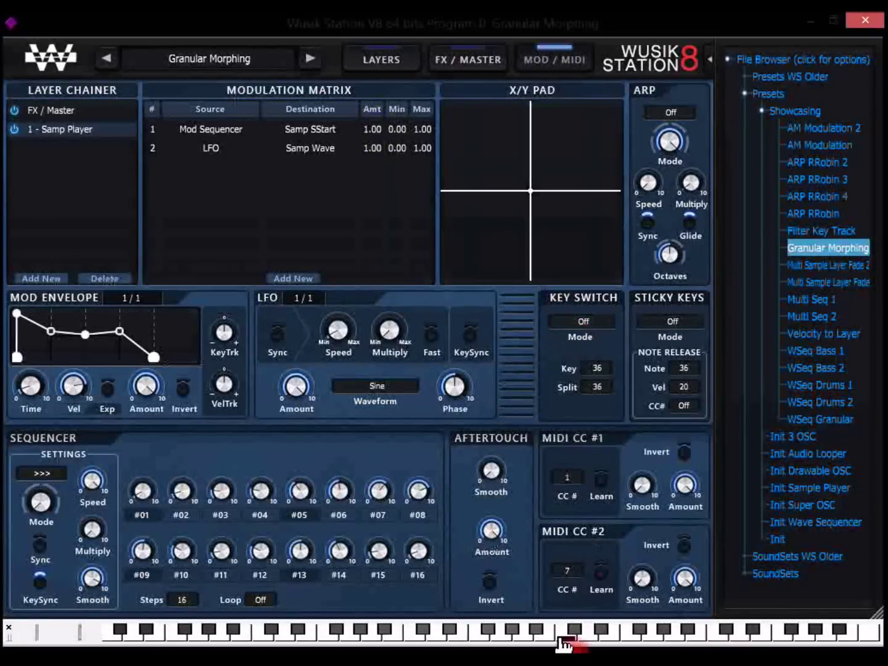
pyautogui.click(828, 302)
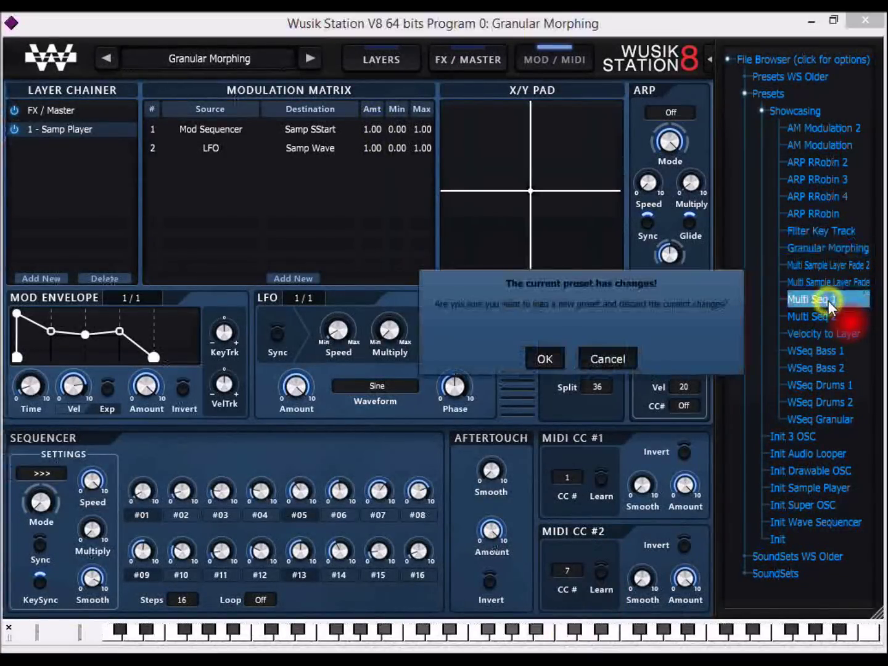
pyautogui.click(545, 359)
# Show Multi Seq 1's 8-step Wave Sequencer grid on the Layers page and play a run of notes
pyautogui.click(382, 55)
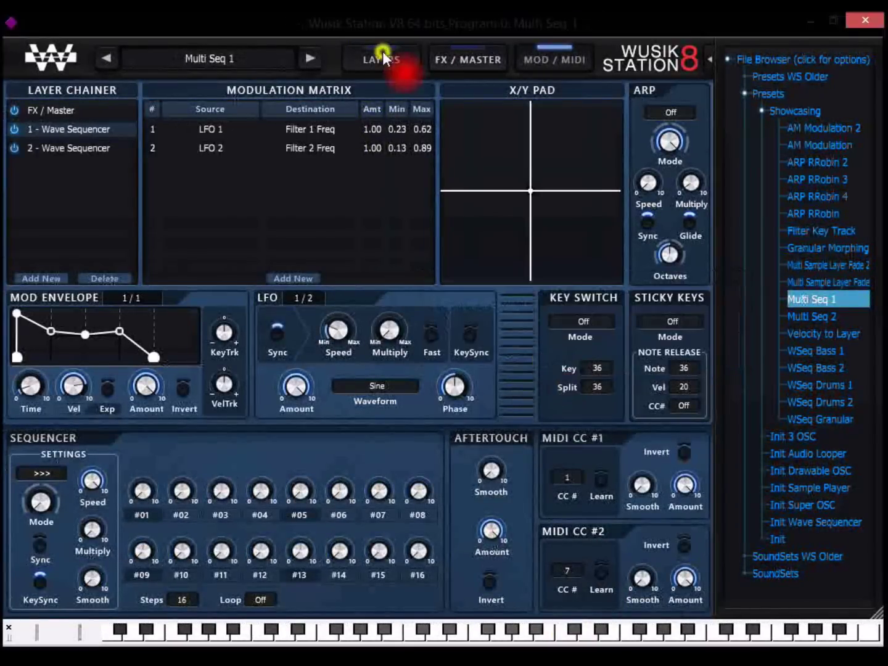
pyautogui.click(678, 311)
pyautogui.rightClick(397, 374)
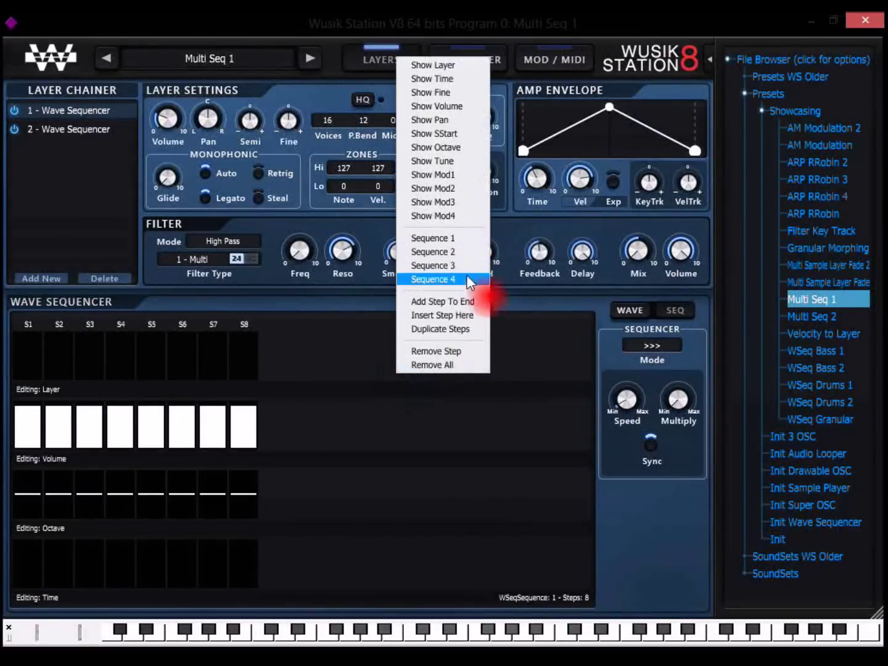
pyautogui.click(631, 499)
pyautogui.click(547, 635)
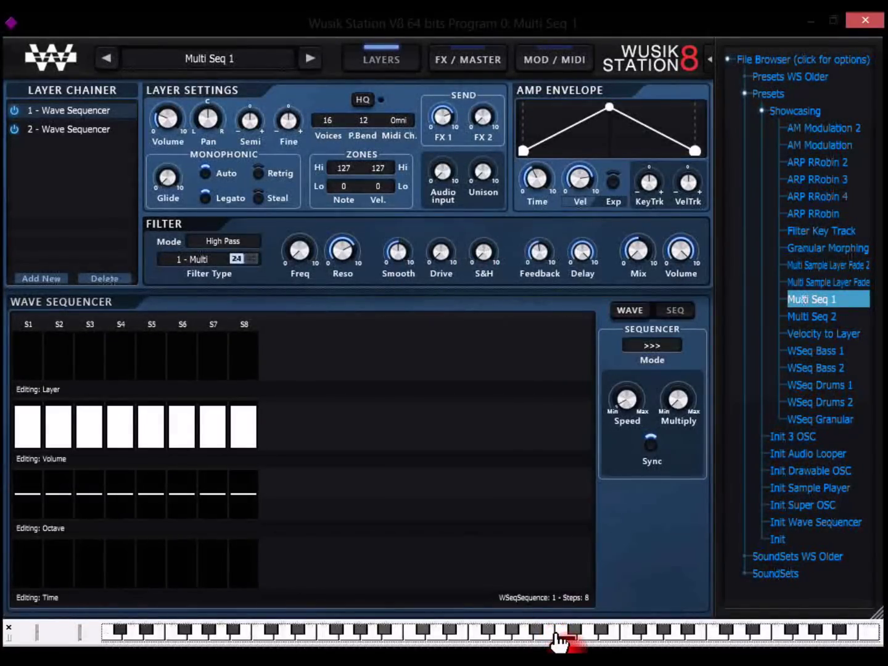
pyautogui.moveTo(558, 641); pyautogui.dragTo(716, 645)
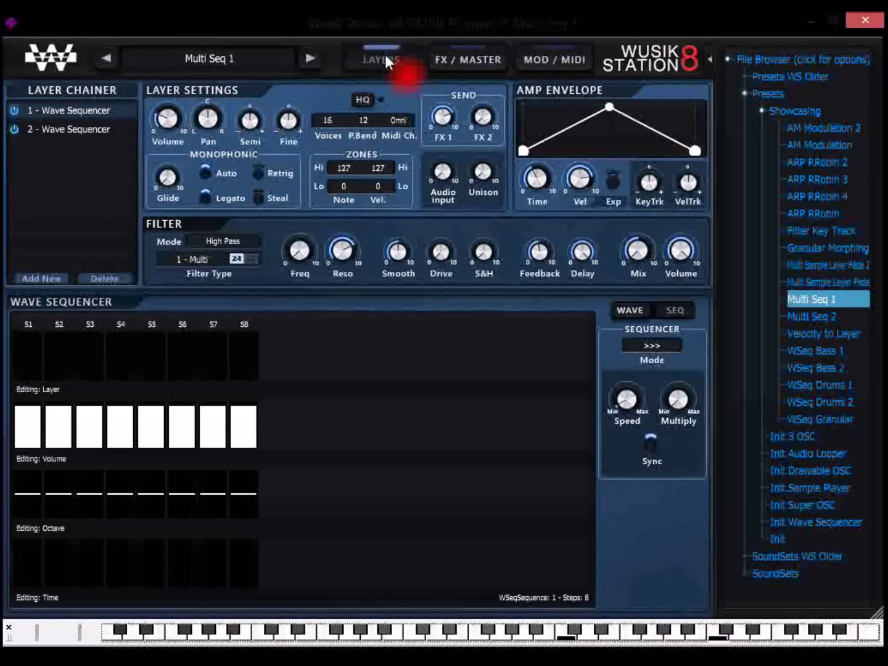
# Audition the layer's sample waveform with two notes, then set Layer row steps to layer 2
pyautogui.click(631, 310)
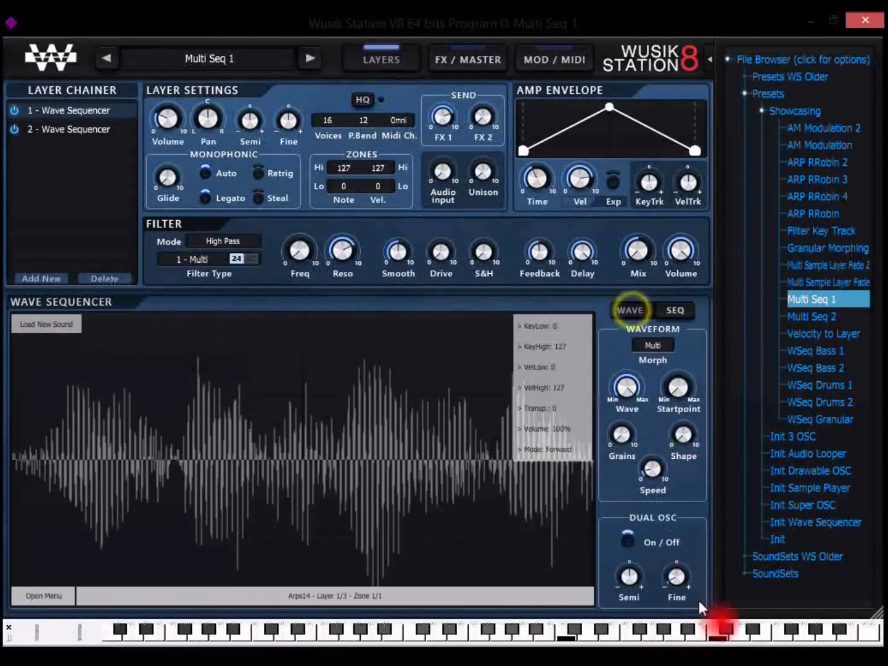
pyautogui.click(719, 642)
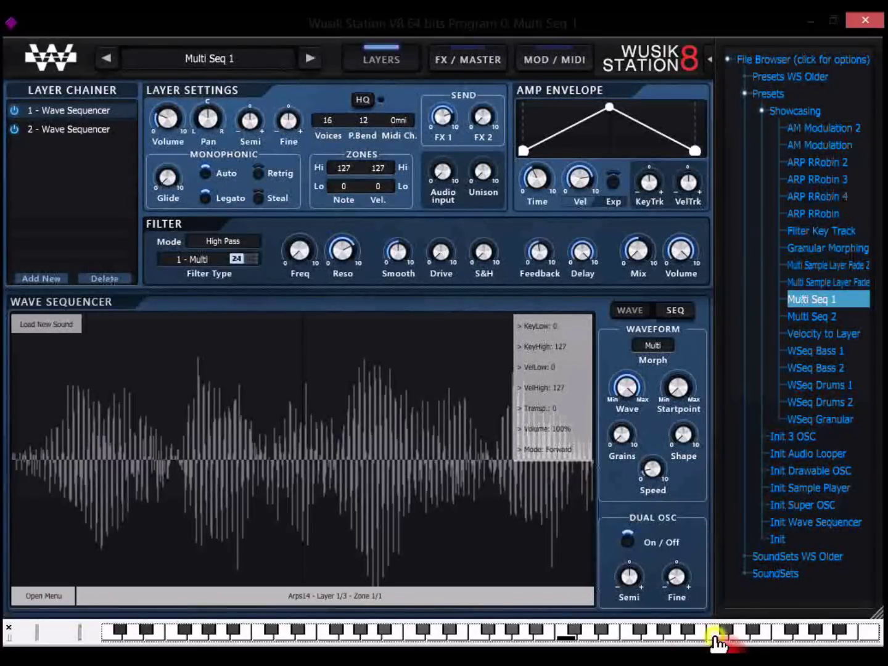
pyautogui.click(569, 641)
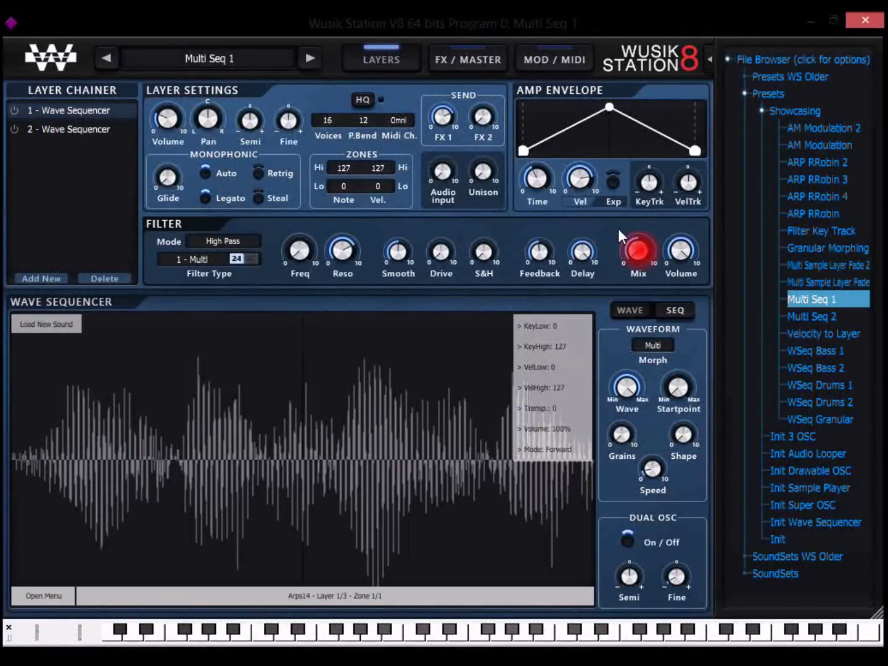
pyautogui.click(679, 319)
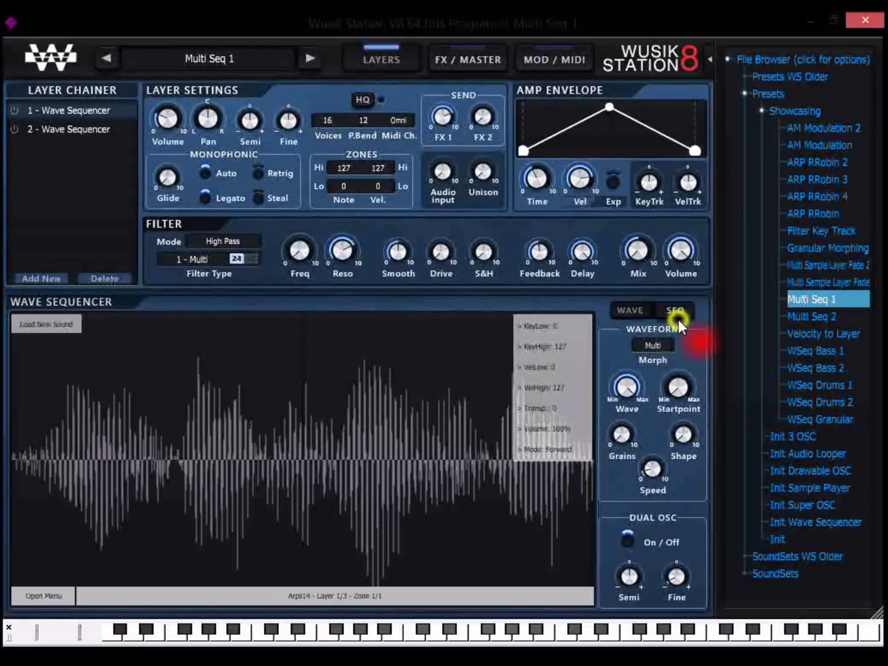
pyautogui.click(613, 229)
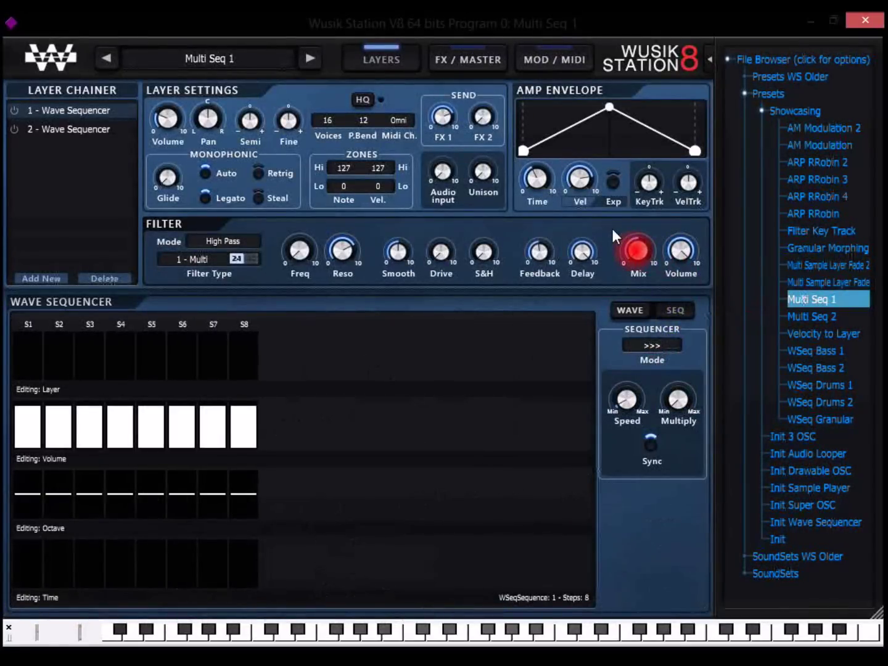
pyautogui.moveTo(224, 379)
pyautogui.mouseDown()
pyautogui.moveTo(34, 373)
pyautogui.moveTo(148, 369)
pyautogui.mouseUp()
# Switch the sample layer to Choirs2, then Matrix12 Pad, then back to Arps14
pyautogui.click(627, 312)
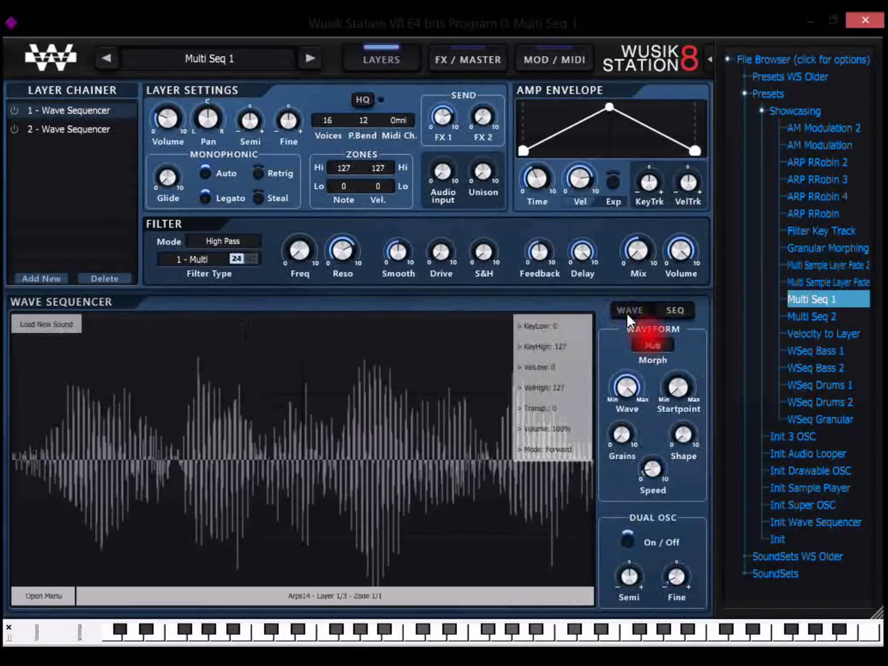
pyautogui.rightClick(425, 429)
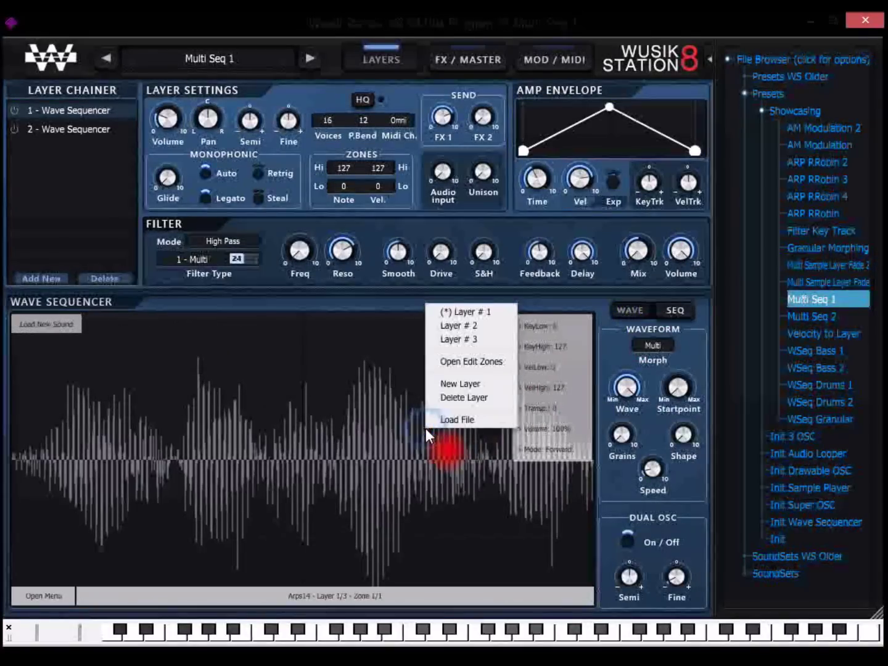
pyautogui.click(498, 325)
pyautogui.rightClick(476, 351)
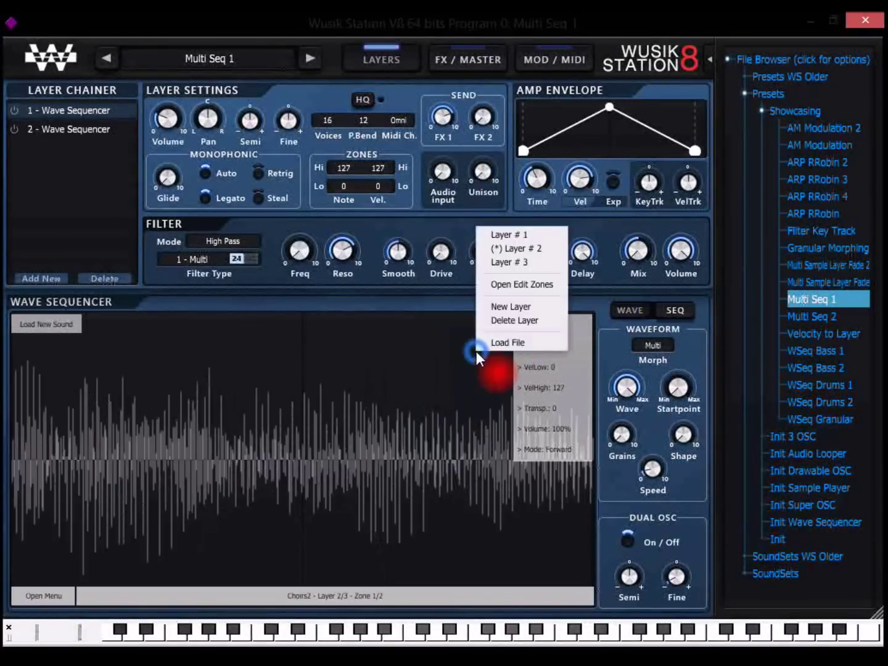
pyautogui.click(541, 263)
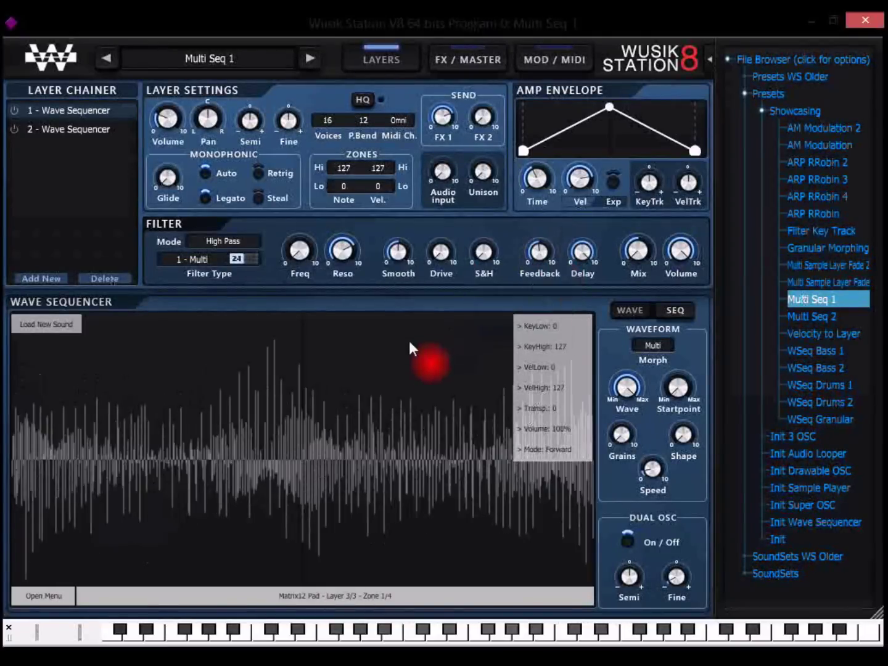
pyautogui.click(435, 439)
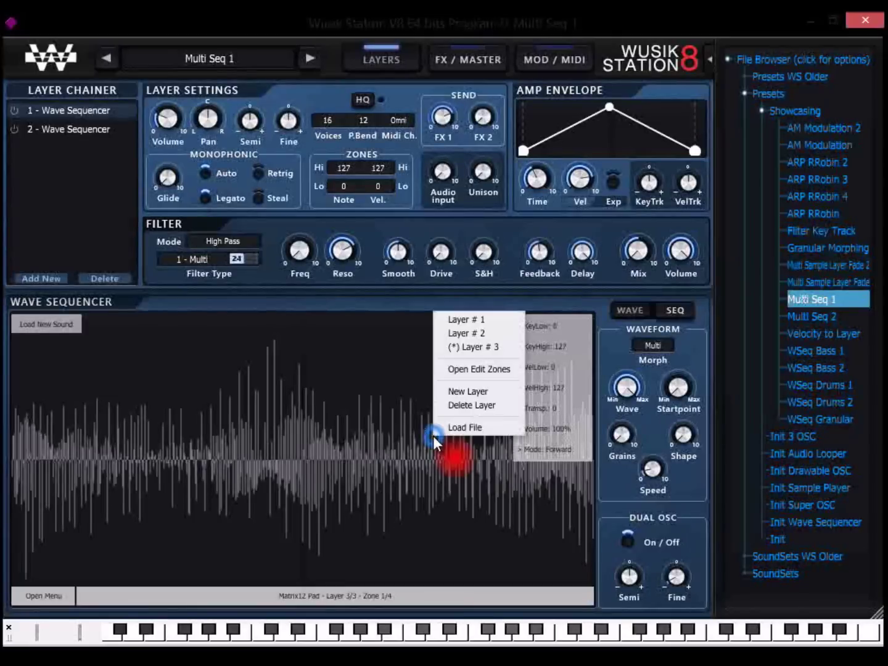
pyautogui.click(494, 319)
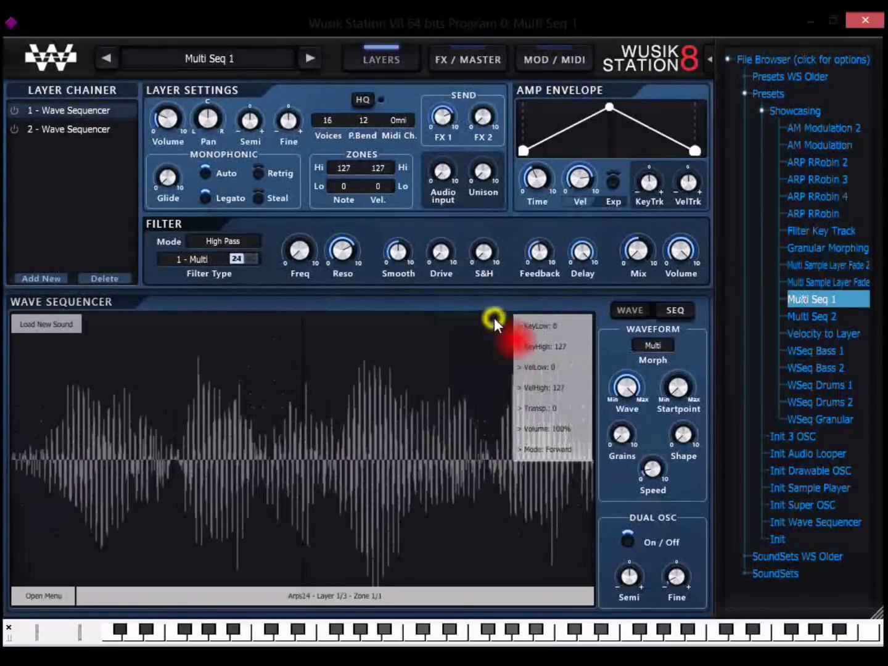
pyautogui.click(431, 436)
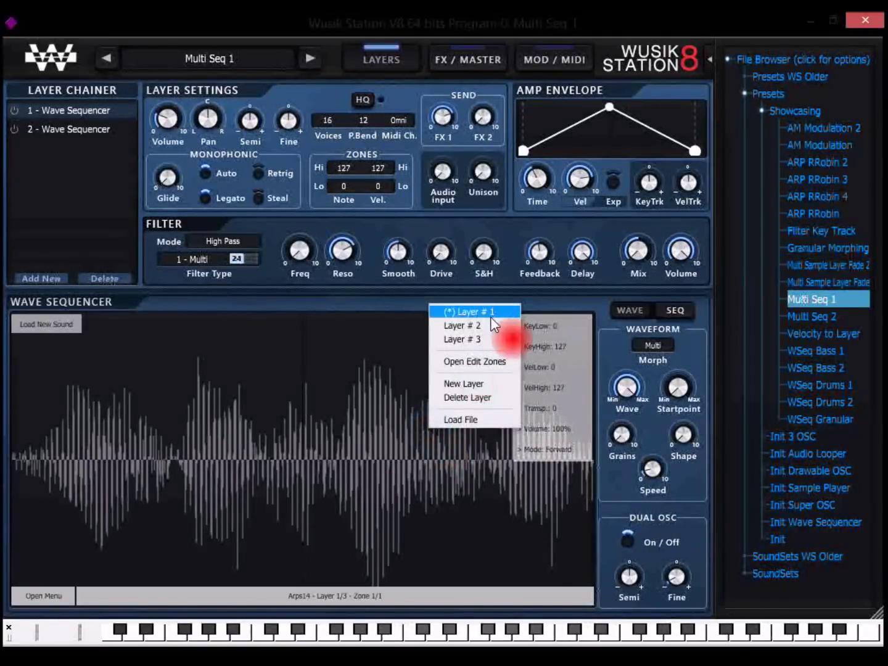
pyautogui.click(679, 310)
# Set a step in the Layer row to layer 3
pyautogui.click(688, 309)
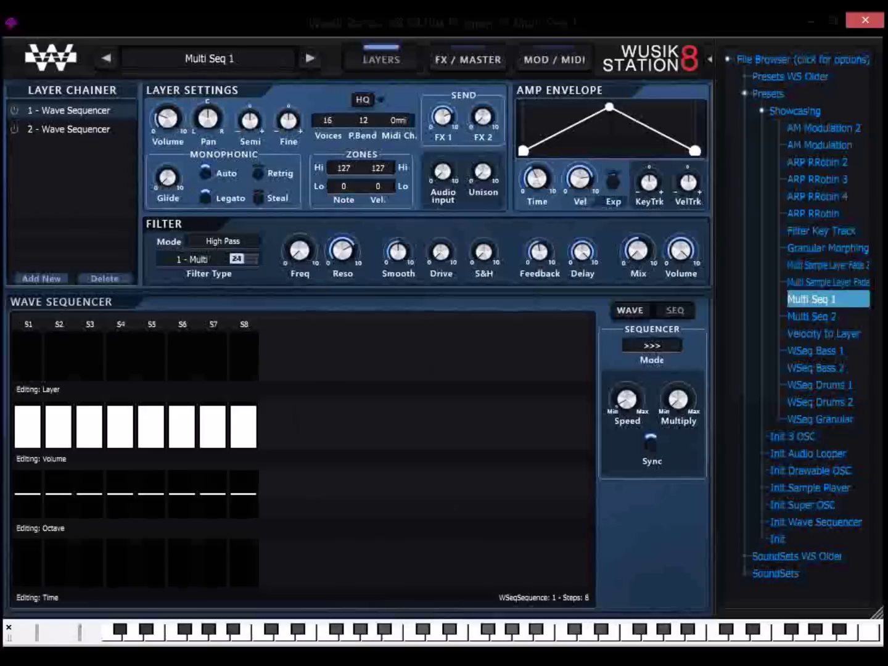
pyautogui.click(34, 365)
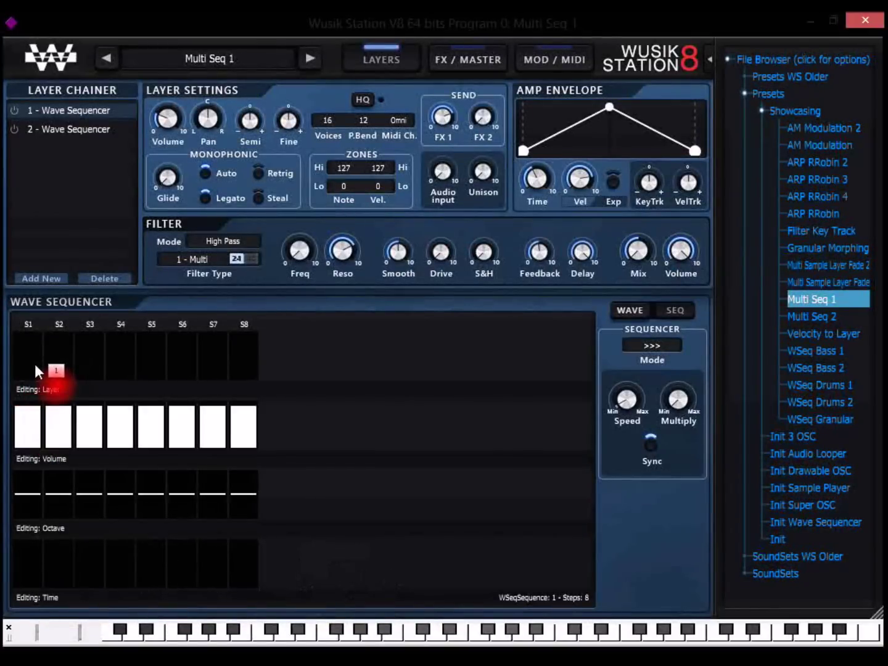
pyautogui.moveTo(35, 367)
pyautogui.mouseDown()
pyautogui.moveTo(82, 369)
pyautogui.moveTo(87, 377)
pyautogui.moveTo(37, 420)
pyautogui.moveTo(142, 440)
pyautogui.moveTo(57, 497)
pyautogui.moveTo(93, 556)
pyautogui.moveTo(34, 569)
pyautogui.moveTo(174, 558)
pyautogui.mouseUp()
# Switch the sequencer's bottom row from Time to Sample Start via Show SStart
pyautogui.rightClick(176, 562)
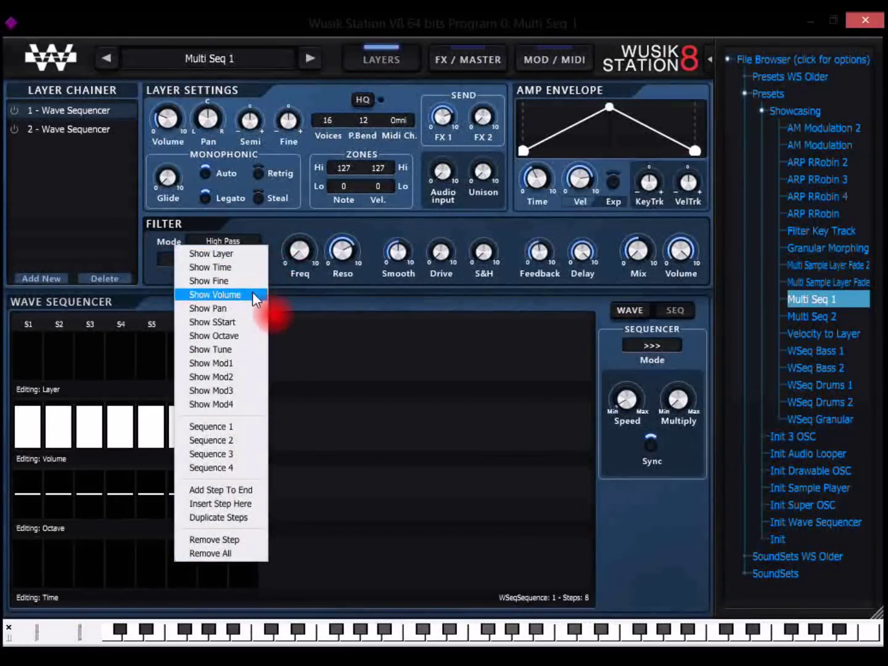
pyautogui.rightClick(342, 444)
pyautogui.click(292, 303)
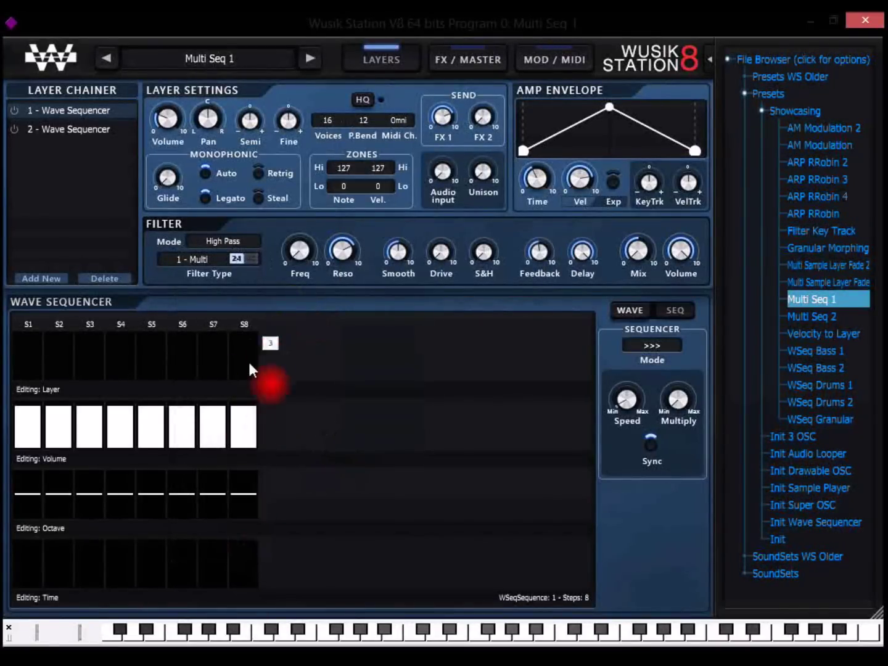
pyautogui.rightClick(240, 561)
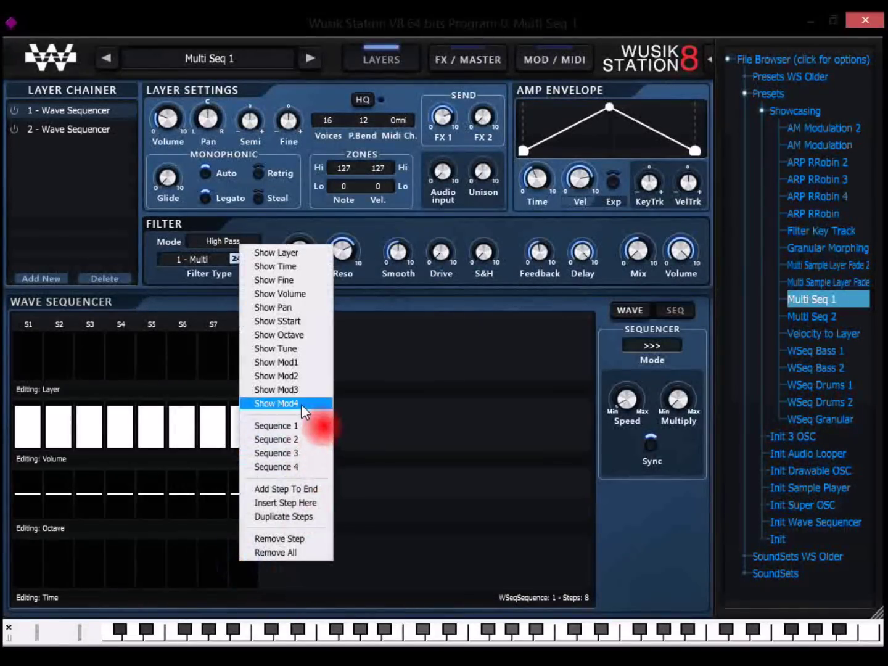
pyautogui.click(322, 321)
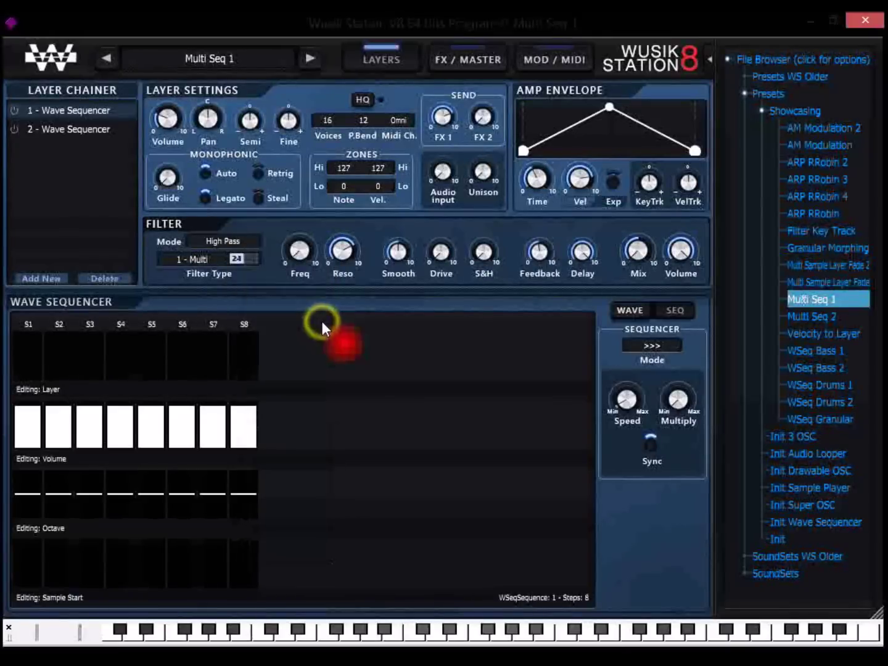
pyautogui.rightClick(243, 559)
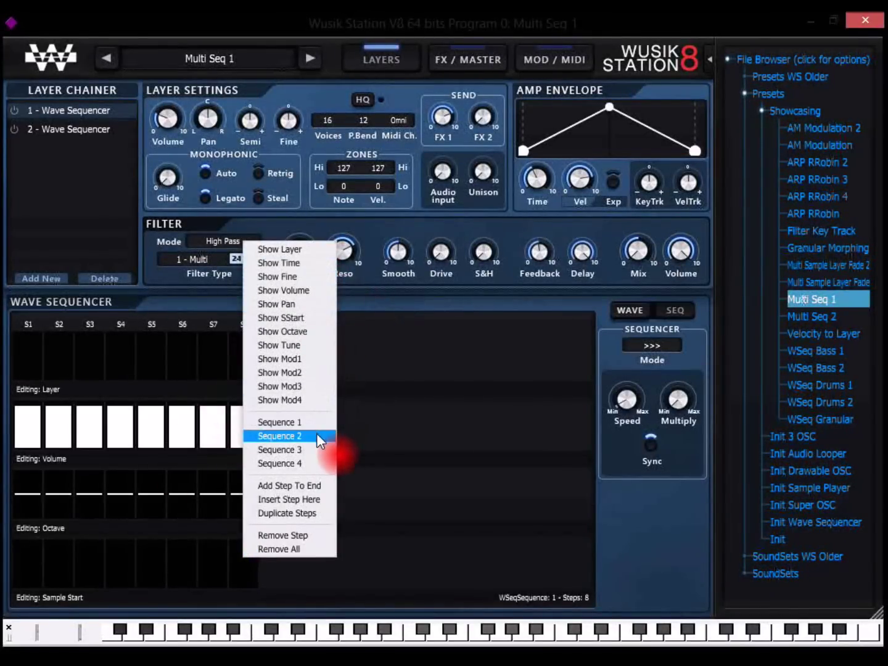
# Set Layer row steps to layer 2 and adjust the amp envelope time
pyautogui.click(480, 301)
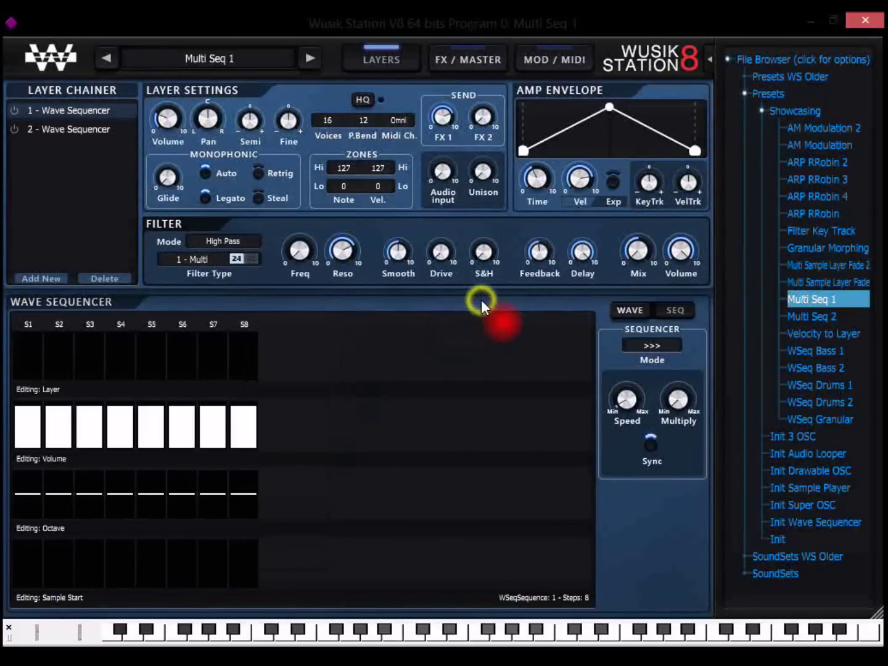
pyautogui.click(636, 309)
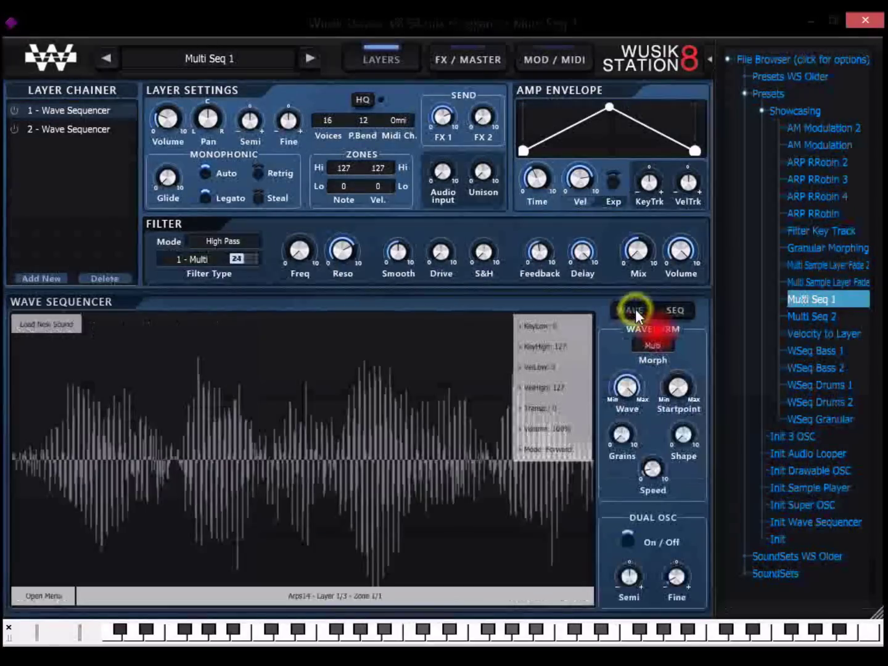
pyautogui.click(667, 310)
pyautogui.moveTo(65, 369)
pyautogui.mouseDown()
pyautogui.moveTo(109, 362)
pyautogui.moveTo(87, 336)
pyautogui.moveTo(37, 364)
pyautogui.moveTo(51, 368)
pyautogui.mouseUp()
pyautogui.click(531, 178)
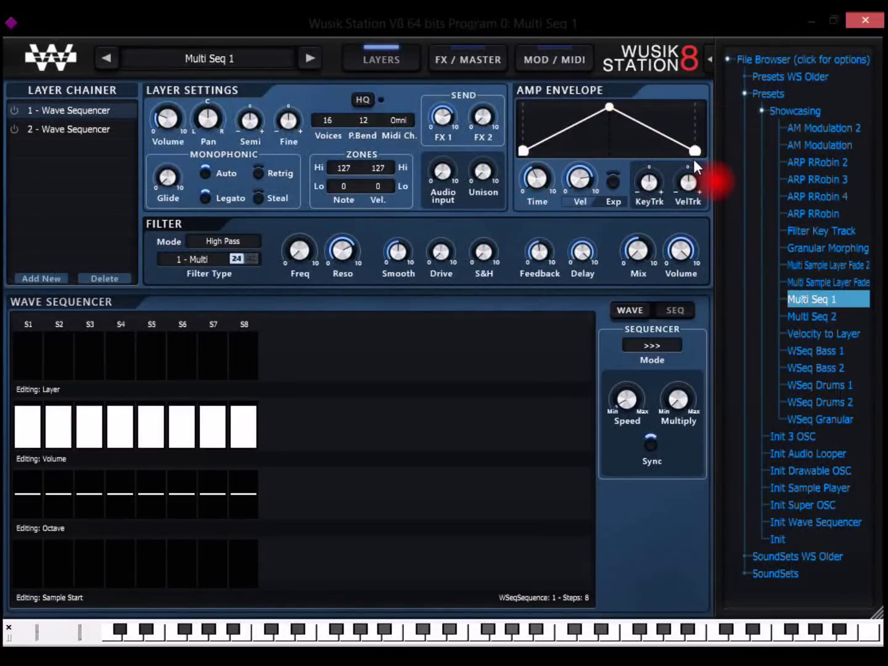
pyautogui.click(636, 310)
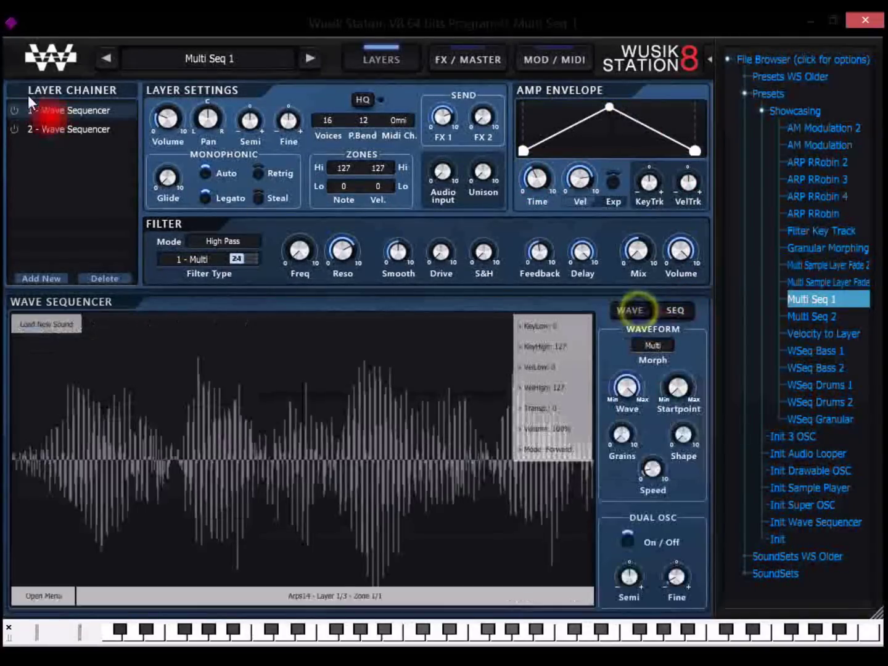
# Leave only layer 1 enabled and play a note to hear it alone
pyautogui.click(14, 130)
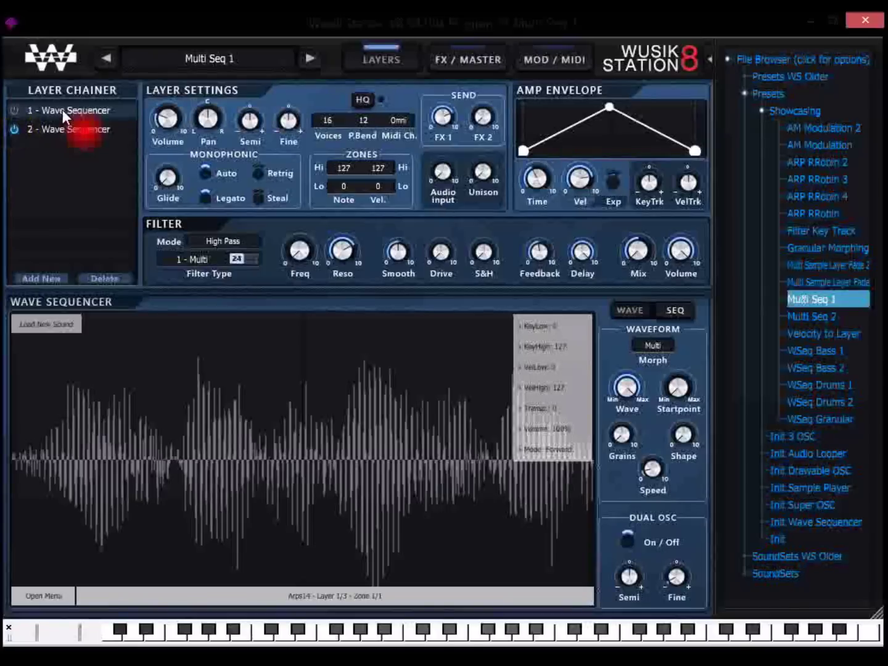
pyautogui.click(14, 109)
pyautogui.click(13, 130)
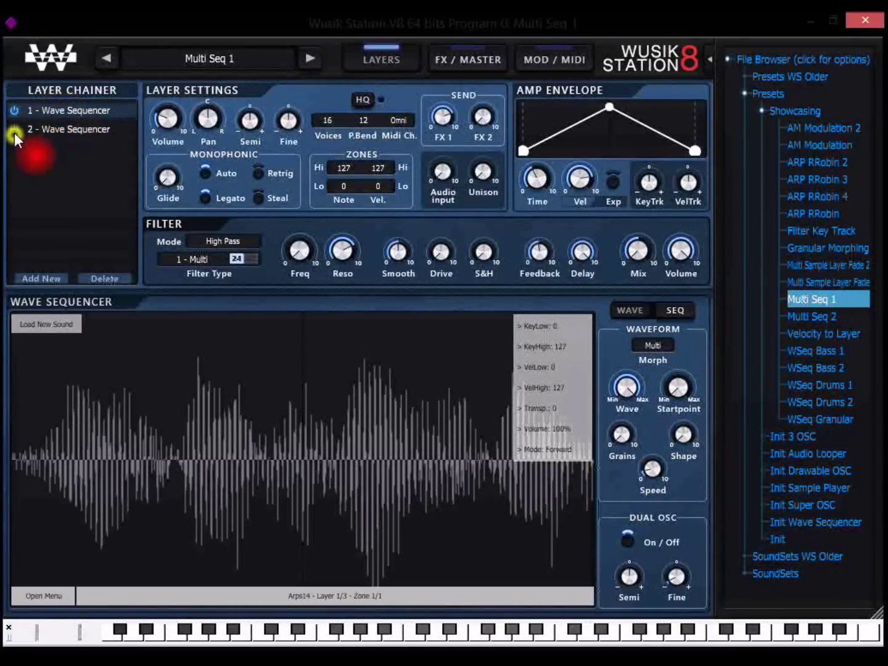
pyautogui.click(546, 178)
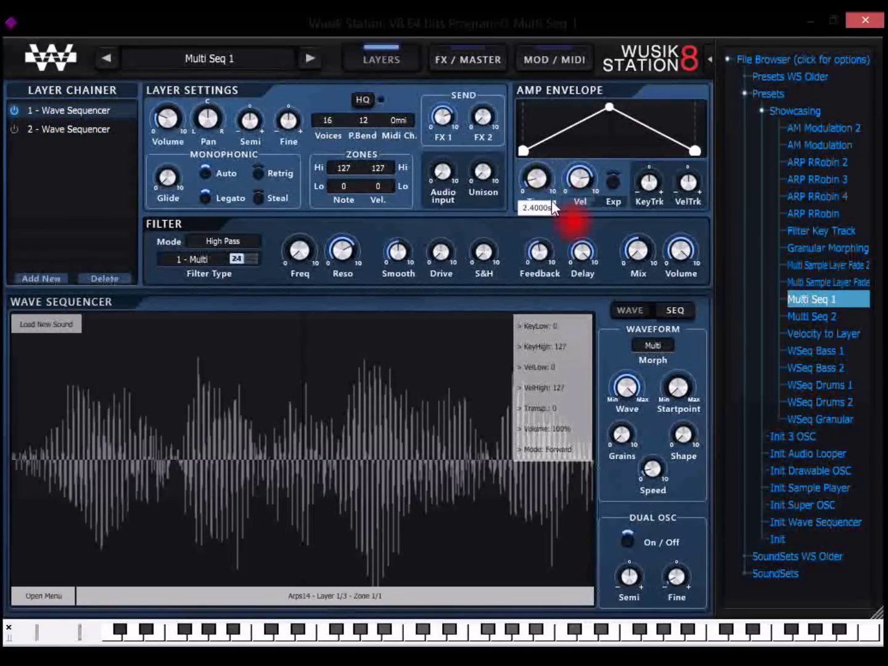
pyautogui.click(569, 644)
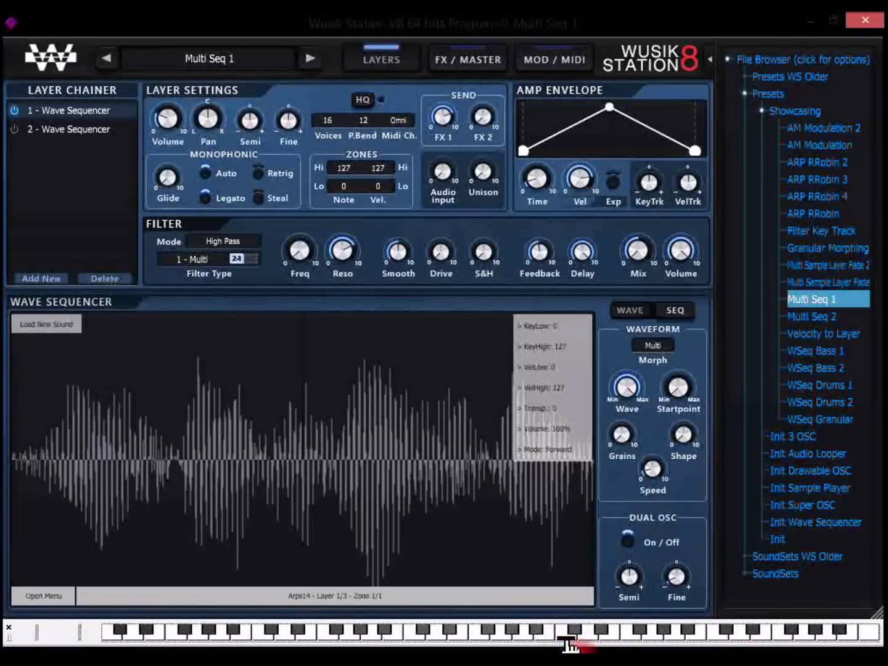
pyautogui.click(547, 180)
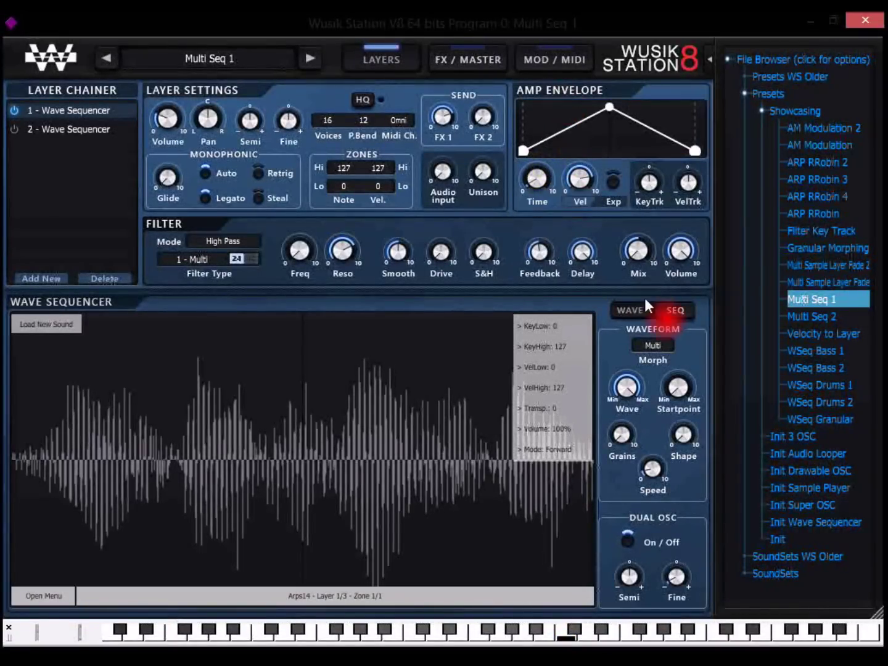
# Lower the wave sequencer speed to 6/1
pyautogui.click(676, 311)
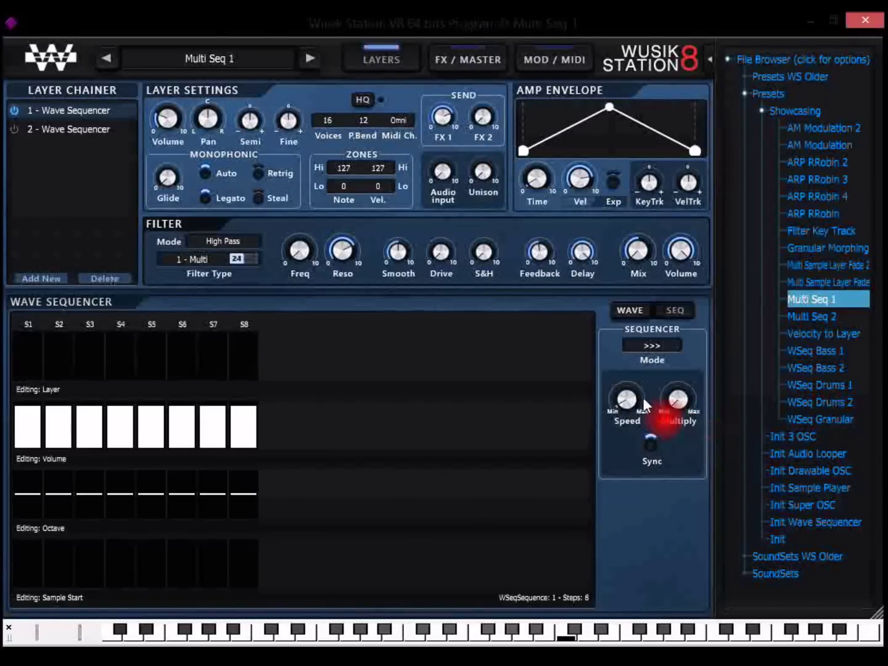
pyautogui.moveTo(640, 402)
pyautogui.moveTo(640, 402); pyautogui.dragTo(648, 444)
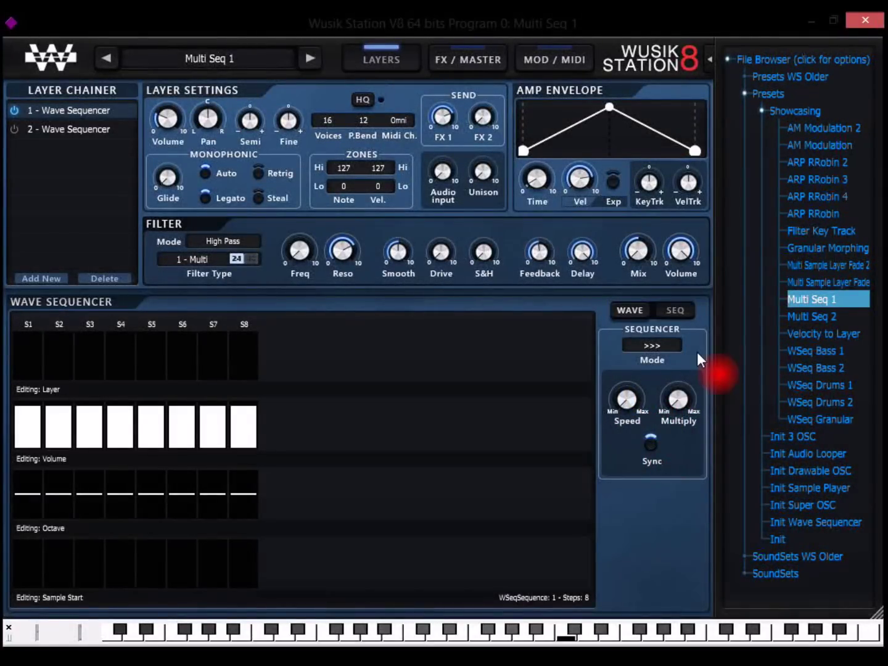
# Shorten the amp envelope time to 0.4 seconds and move its peak much earlier
pyautogui.moveTo(548, 180)
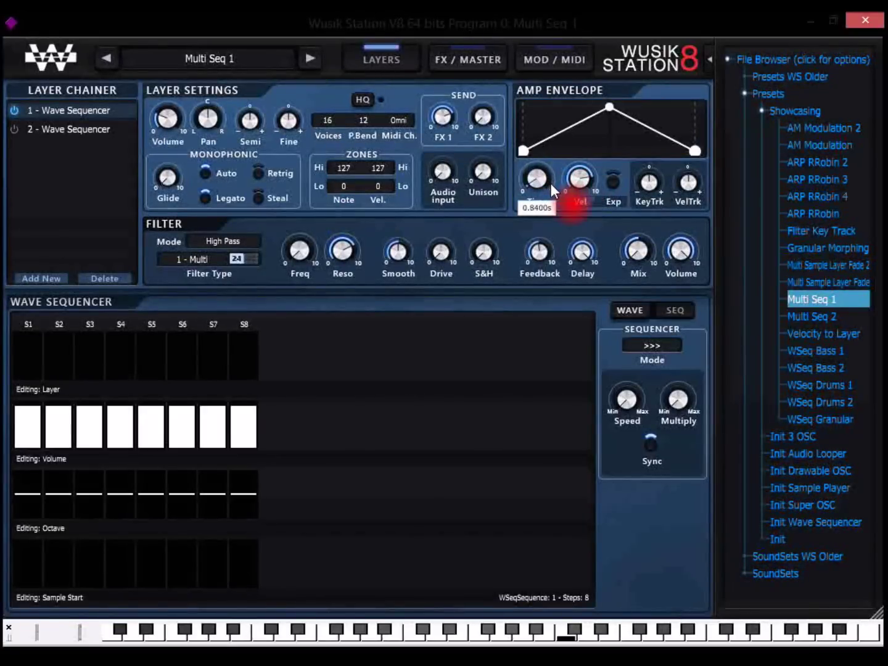
pyautogui.moveTo(551, 184); pyautogui.dragTo(554, 207)
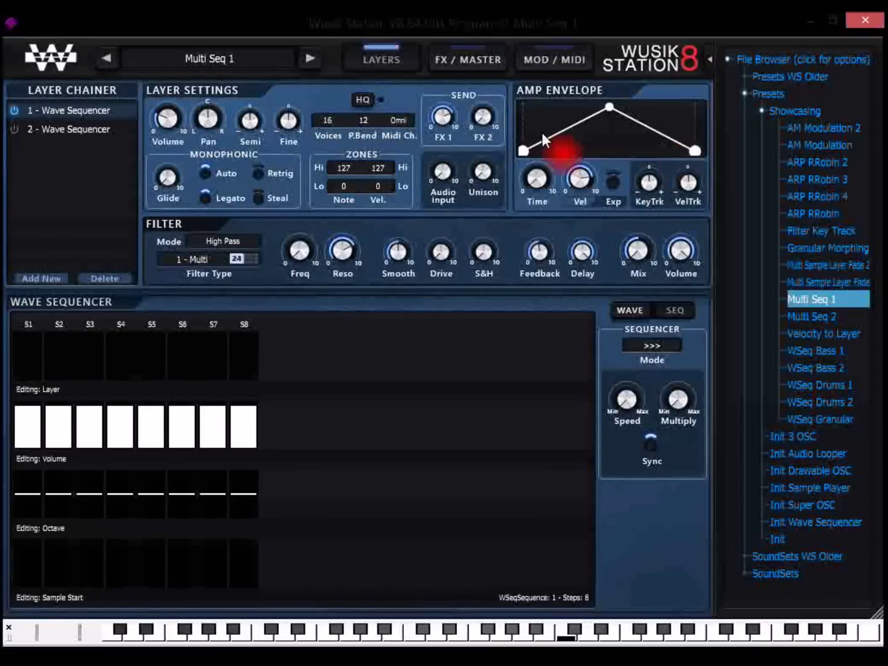
pyautogui.moveTo(552, 136); pyautogui.dragTo(540, 111)
pyautogui.moveTo(626, 108); pyautogui.dragTo(577, 111)
pyautogui.rightClick(586, 148)
# Add a second amp envelope peak, lengthen envelope time to 0.44 seconds, then view FX / Master
pyautogui.click(590, 151)
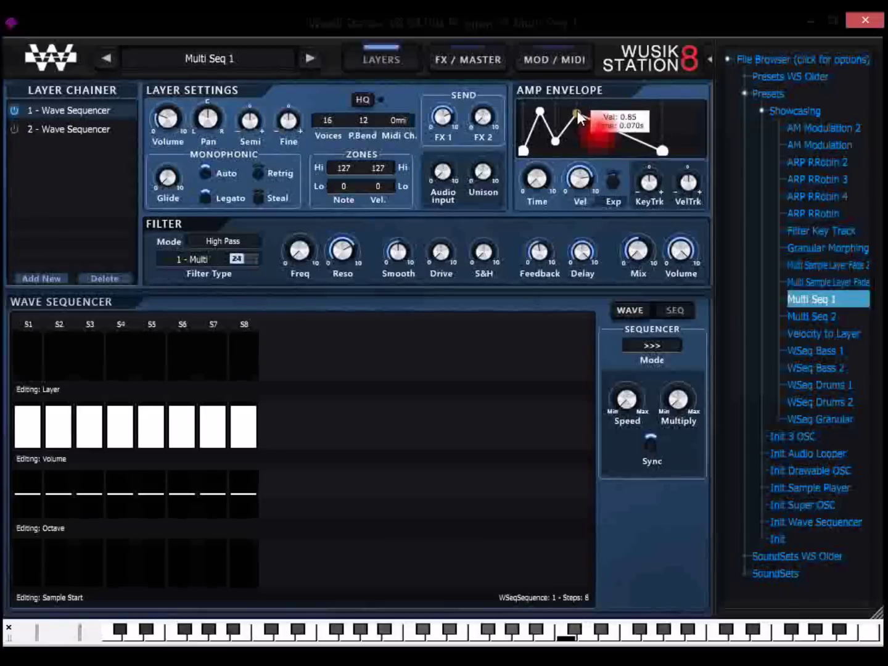
pyautogui.moveTo(538, 178); pyautogui.dragTo(545, 158)
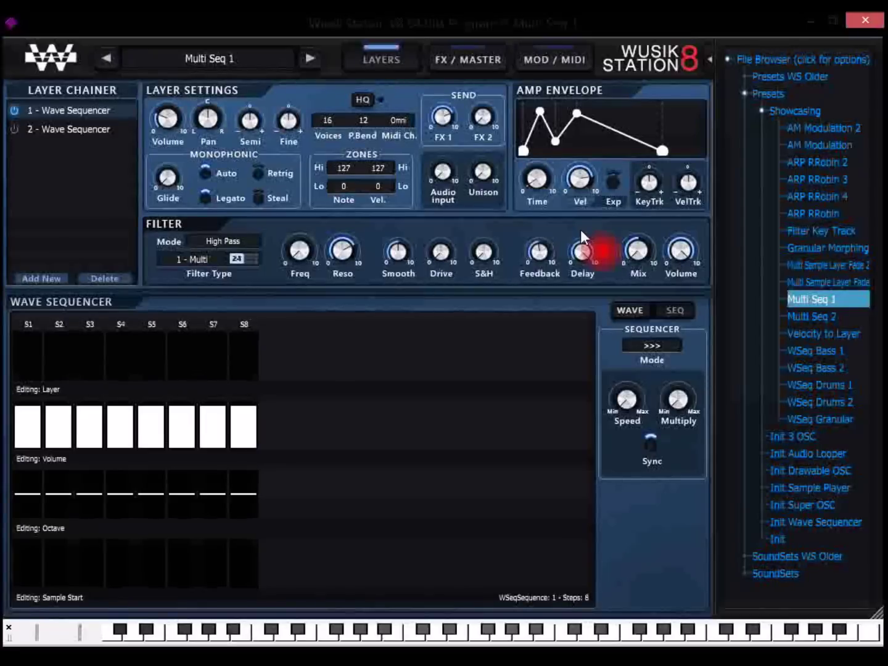
pyautogui.click(474, 58)
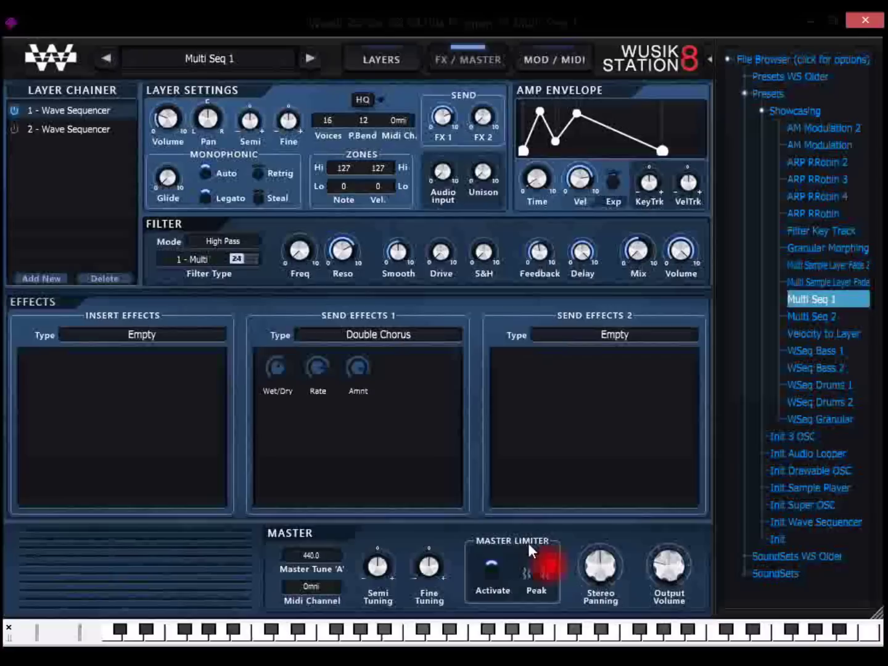
pyautogui.moveTo(372, 565)
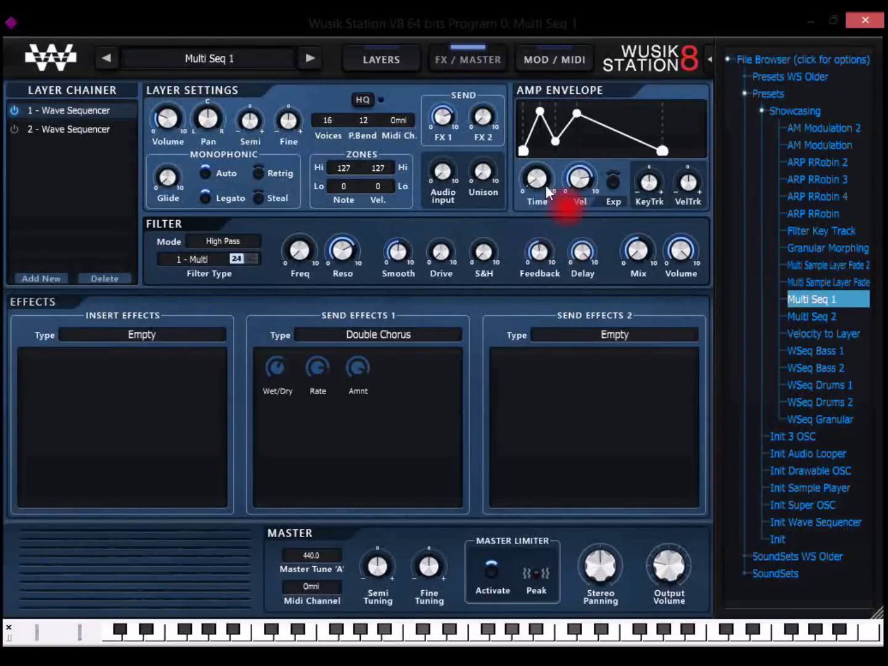
# Visit MOD / MIDI, return to Layers, then open and close the Wusik general options menu
pyautogui.click(562, 58)
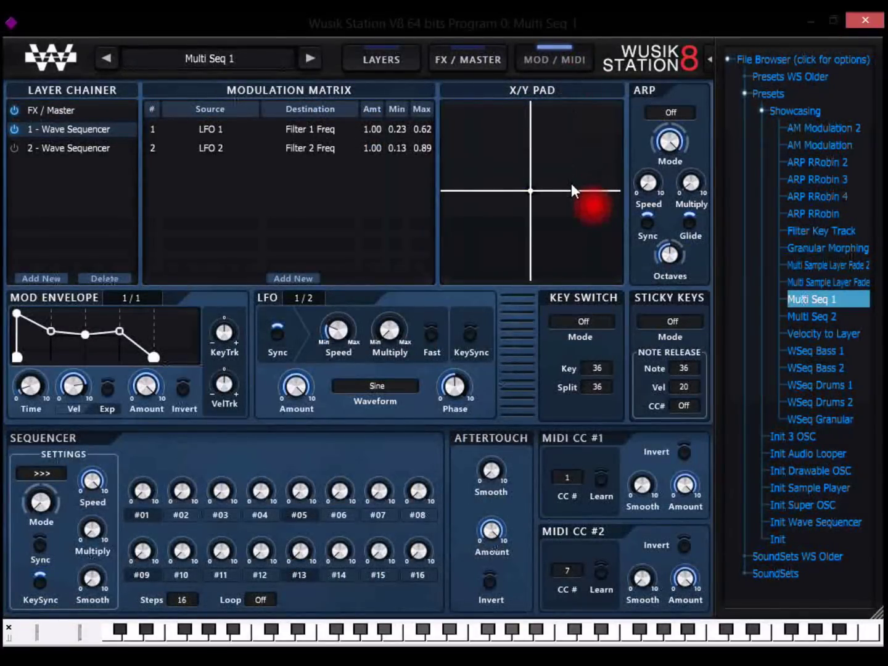
pyautogui.click(388, 59)
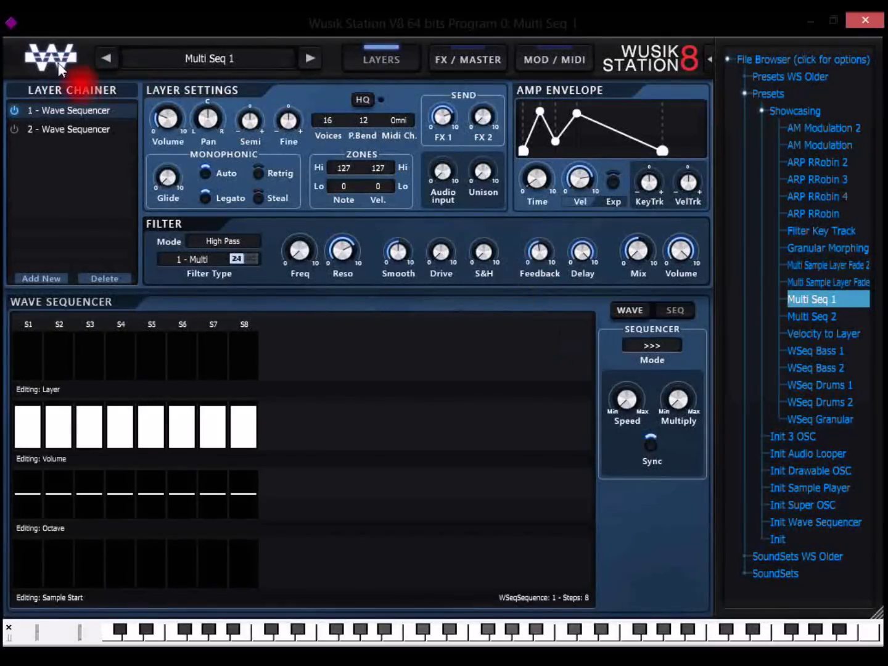
pyautogui.click(56, 62)
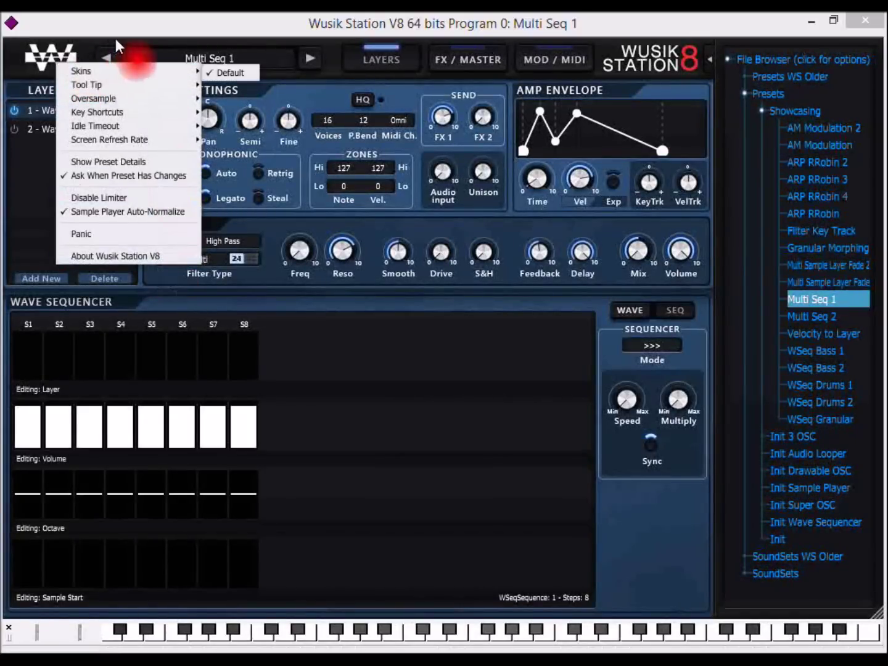
pyautogui.click(141, 26)
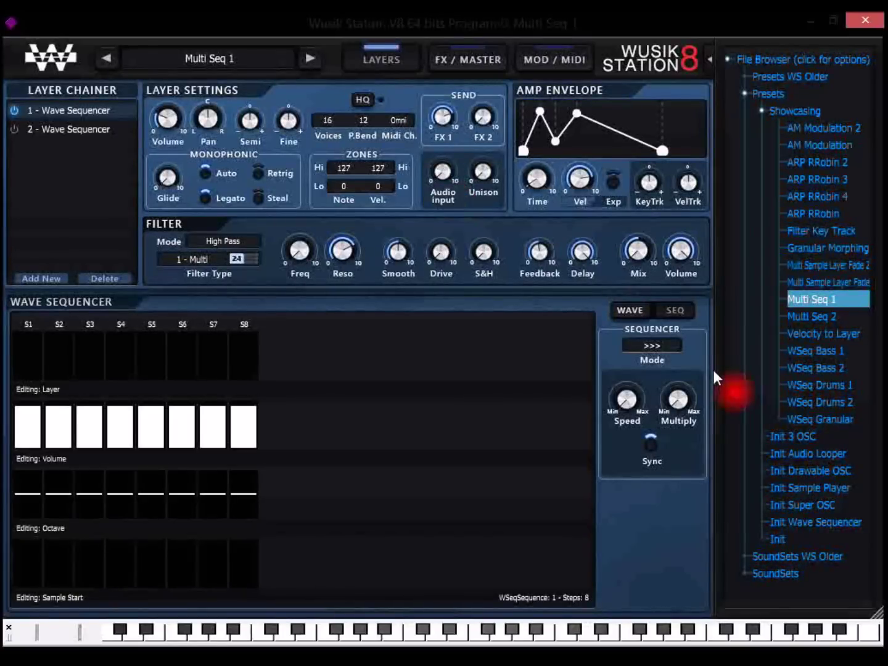
# Show layer 1's waveform view and open its Sample Player Options menu
pyautogui.click(636, 319)
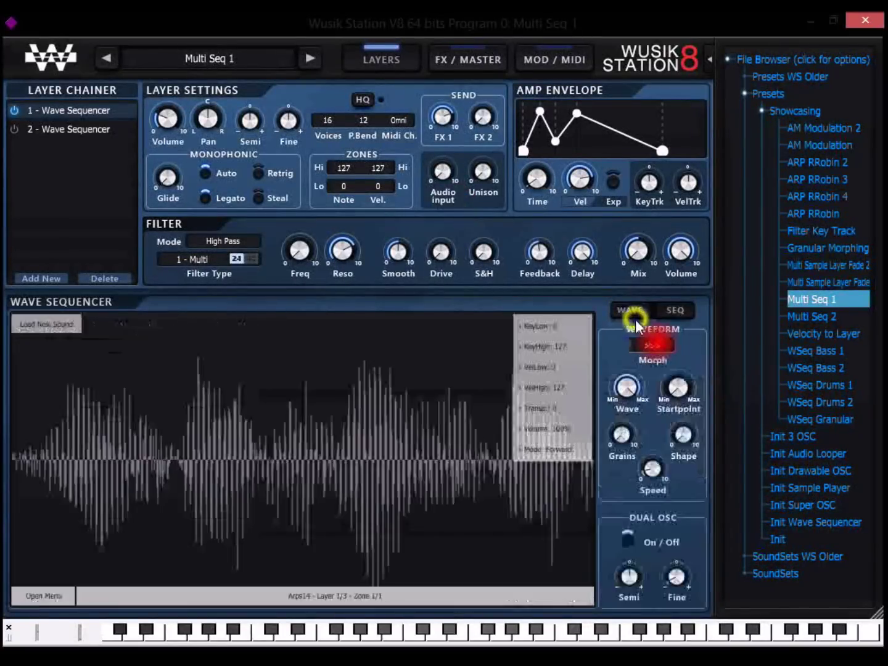
pyautogui.rightClick(74, 113)
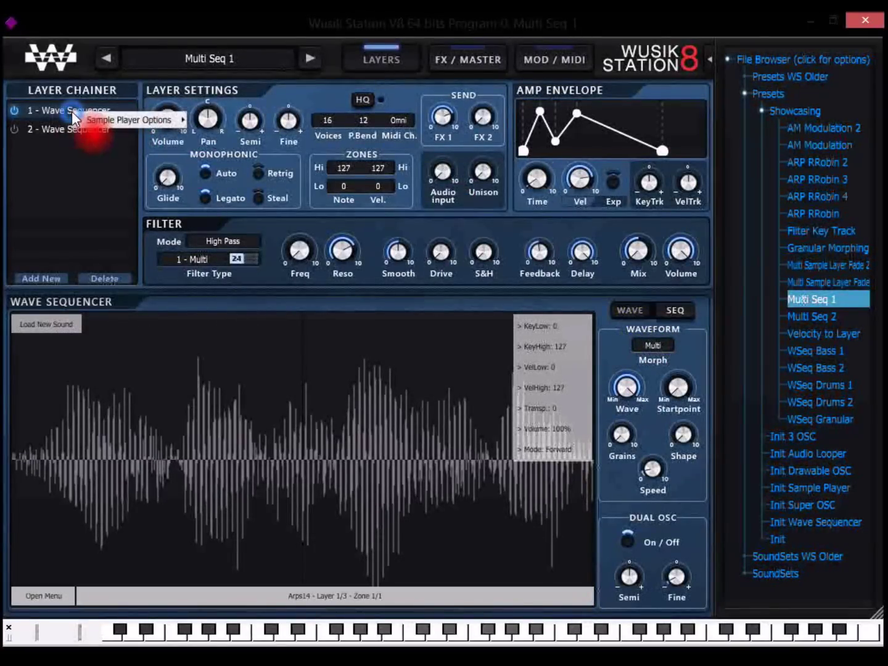
pyautogui.moveTo(152, 125)
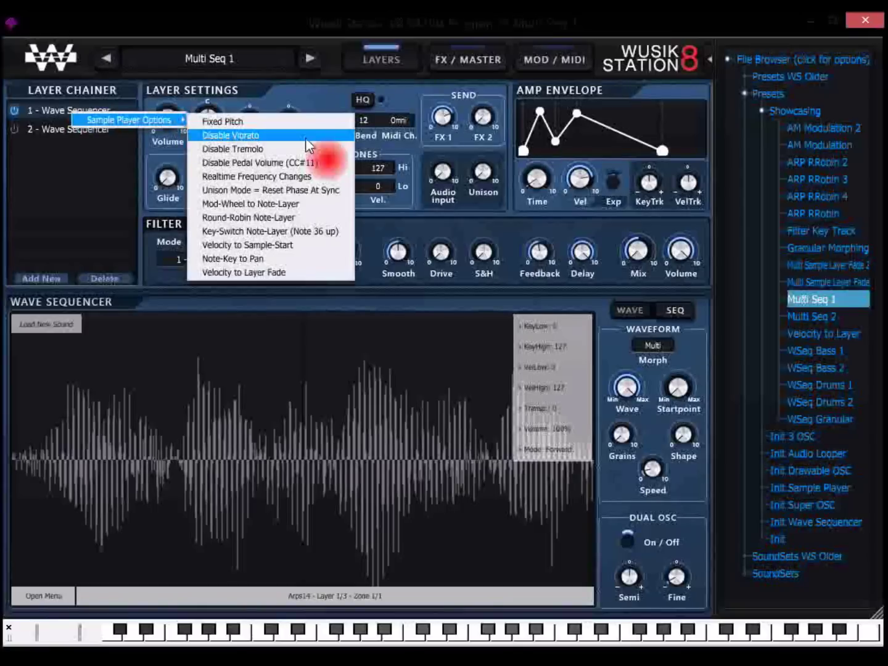
pyautogui.click(530, 221)
# Add a new layer of type 3 OSC to Multi Seq 1
pyautogui.click(48, 279)
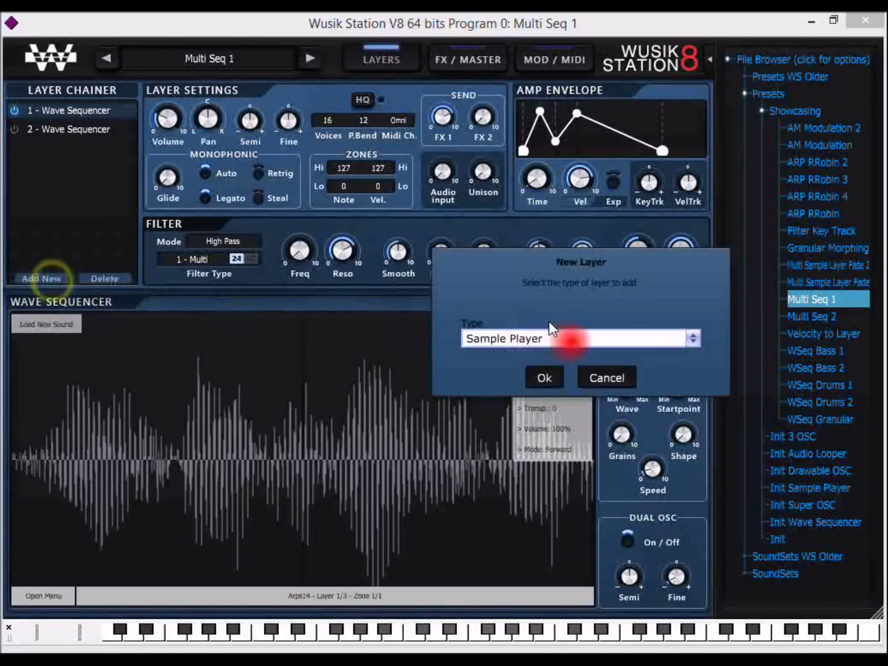
pyautogui.click(556, 337)
pyautogui.click(563, 391)
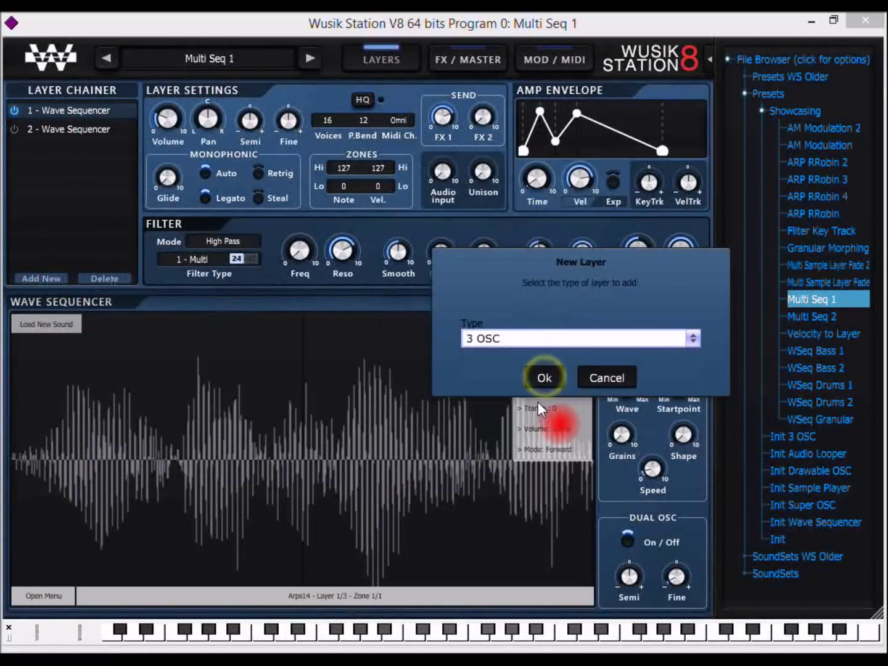
pyautogui.click(542, 378)
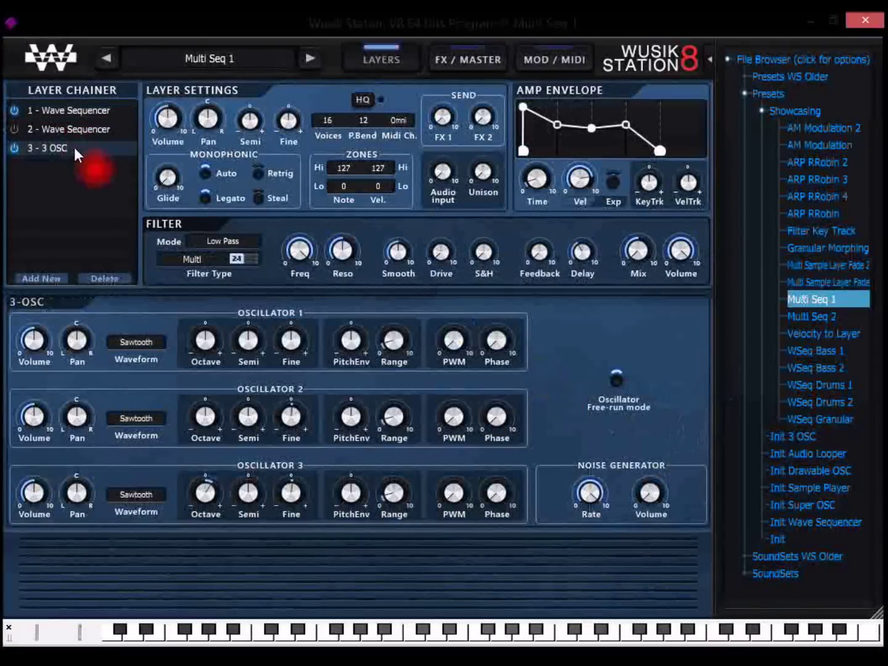
# Look over the 3 OSC layer's OSC3 Options and turn off layer 1
pyautogui.rightClick(75, 148)
pyautogui.moveTo(125, 158)
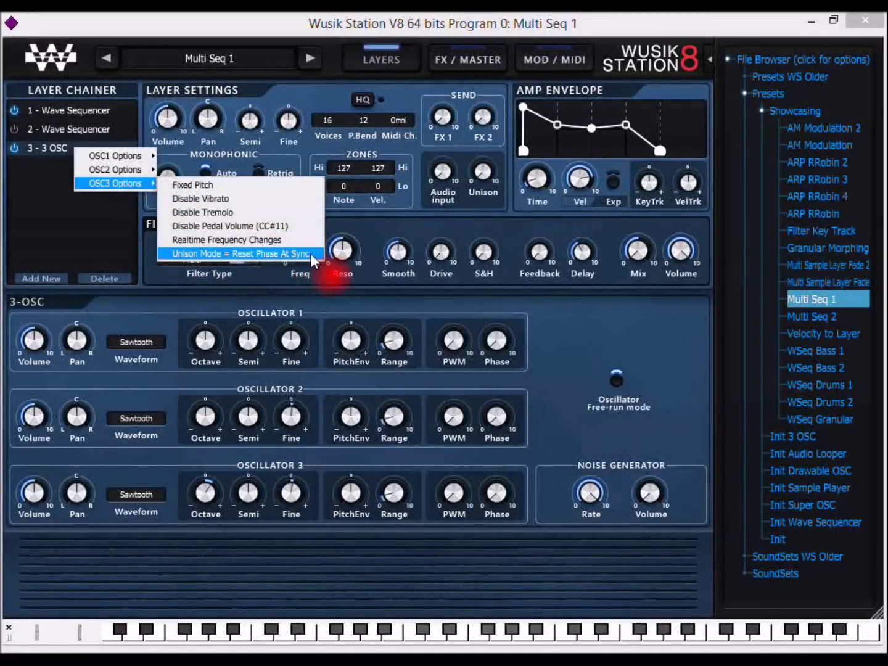
pyautogui.click(14, 110)
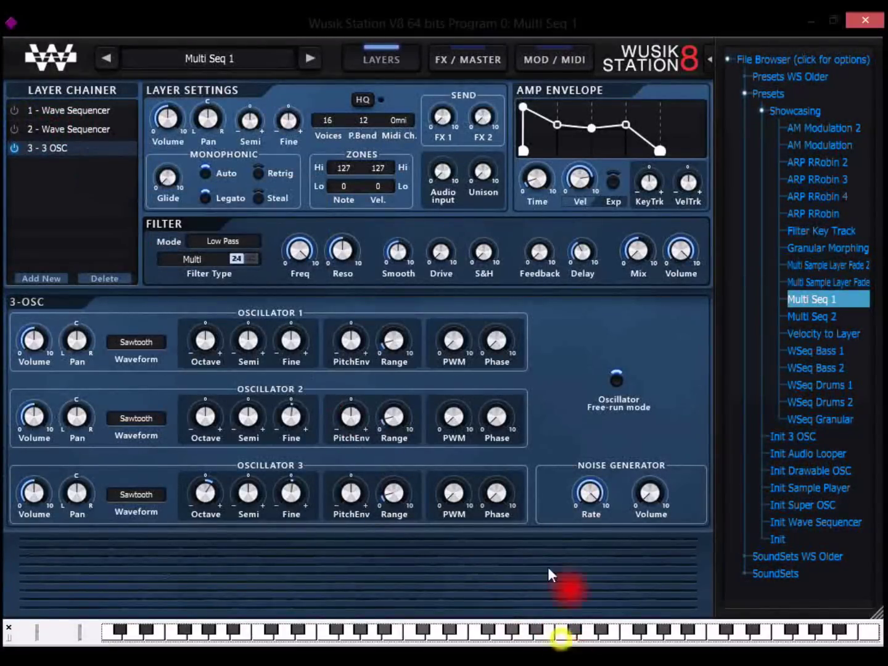
# Add a little unison to the 3 OSC layer and play notes to hear it
pyautogui.click(491, 186)
pyautogui.moveTo(491, 188); pyautogui.dragTo(490, 175)
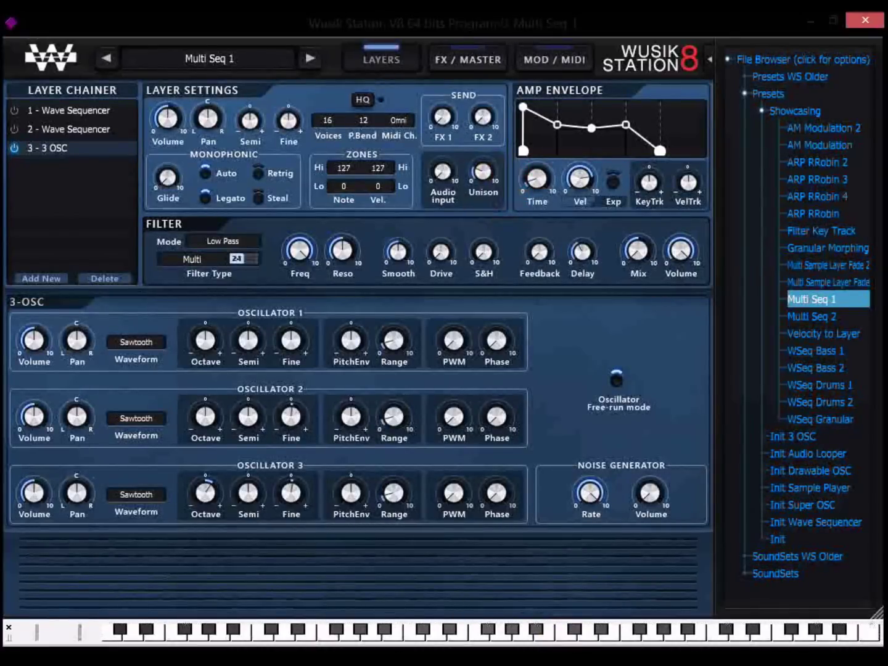
pyautogui.click(569, 638)
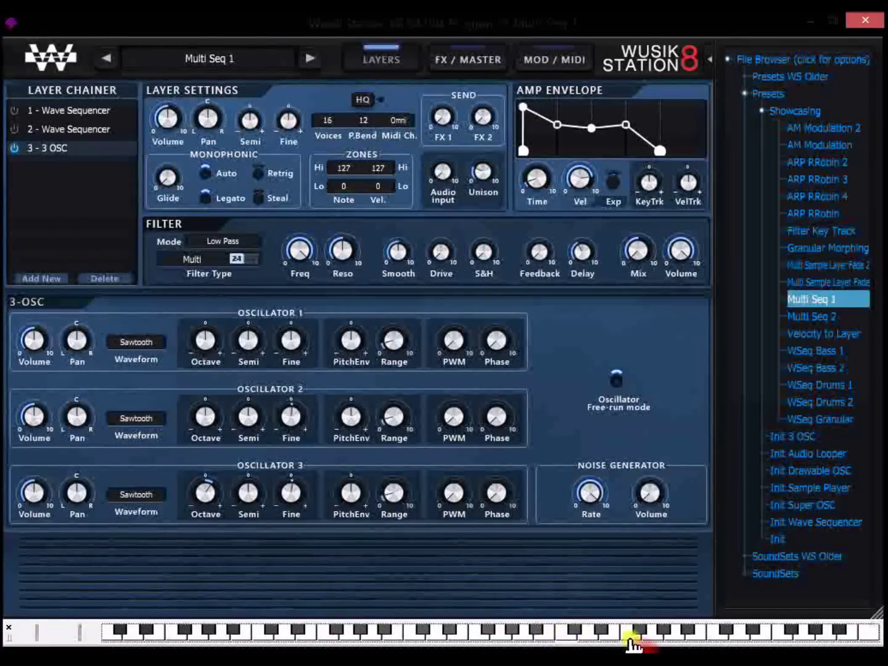
pyautogui.click(487, 641)
pyautogui.click(432, 638)
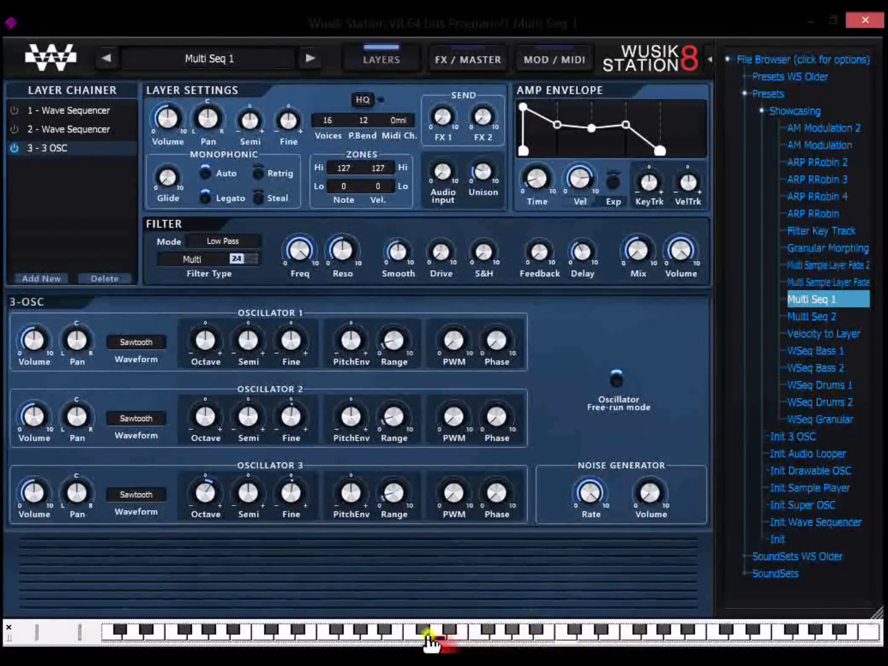
# Set the oscillators' Unison Mode to Reset Phase At Sync, including OSC2 and OSC3, and audition
pyautogui.rightClick(85, 155)
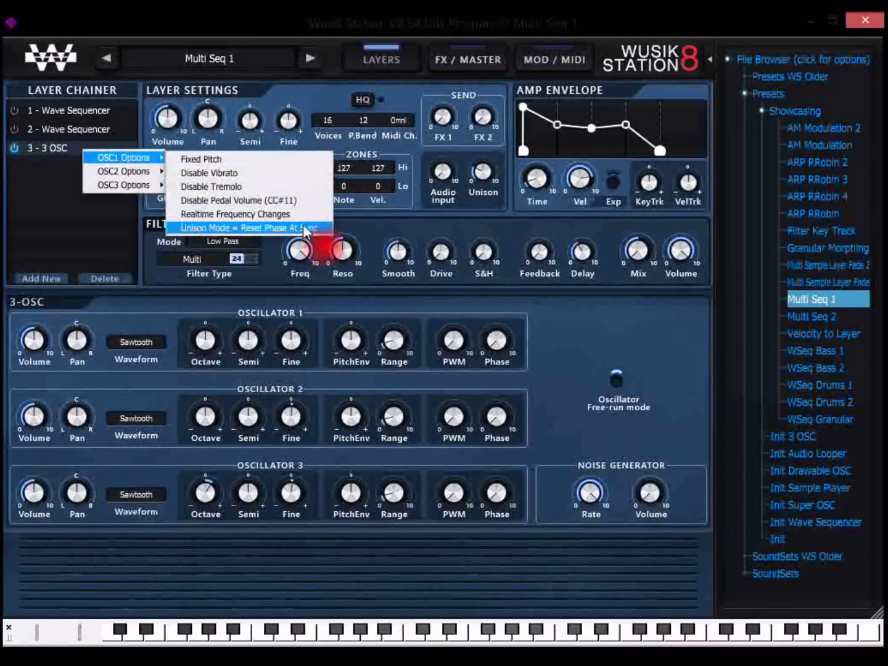
pyautogui.click(304, 226)
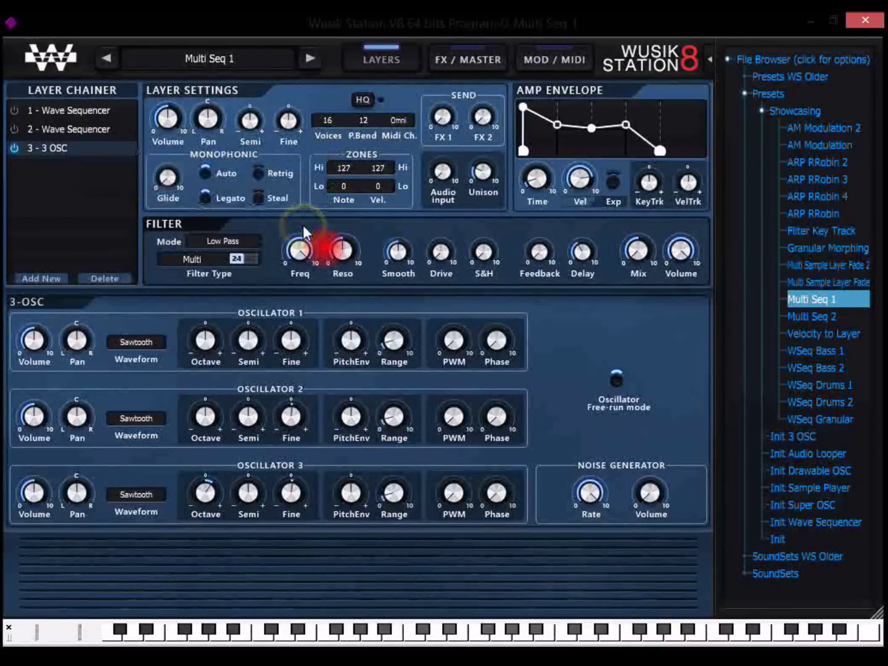
pyautogui.click(566, 636)
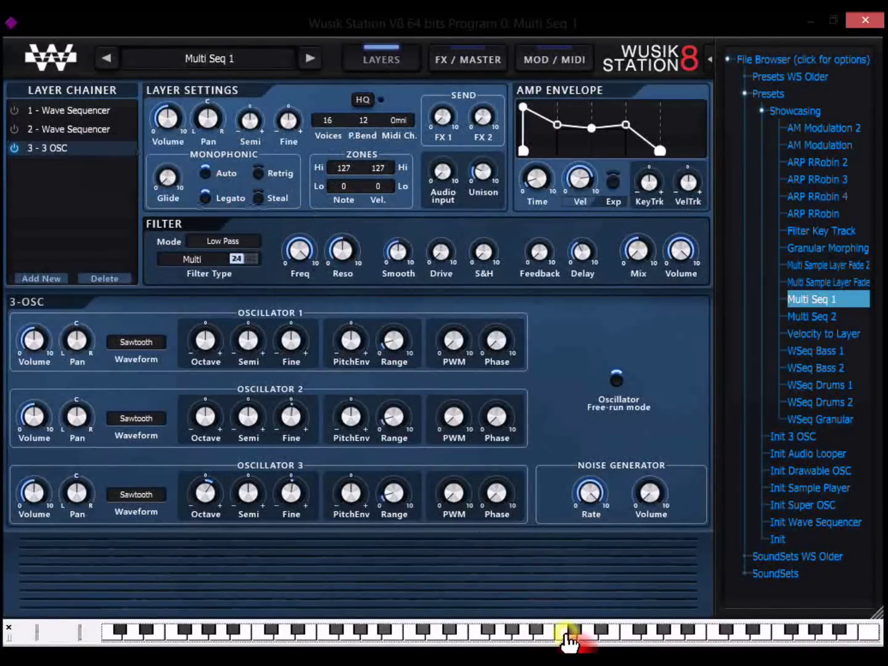
pyautogui.rightClick(80, 151)
pyautogui.moveTo(125, 175)
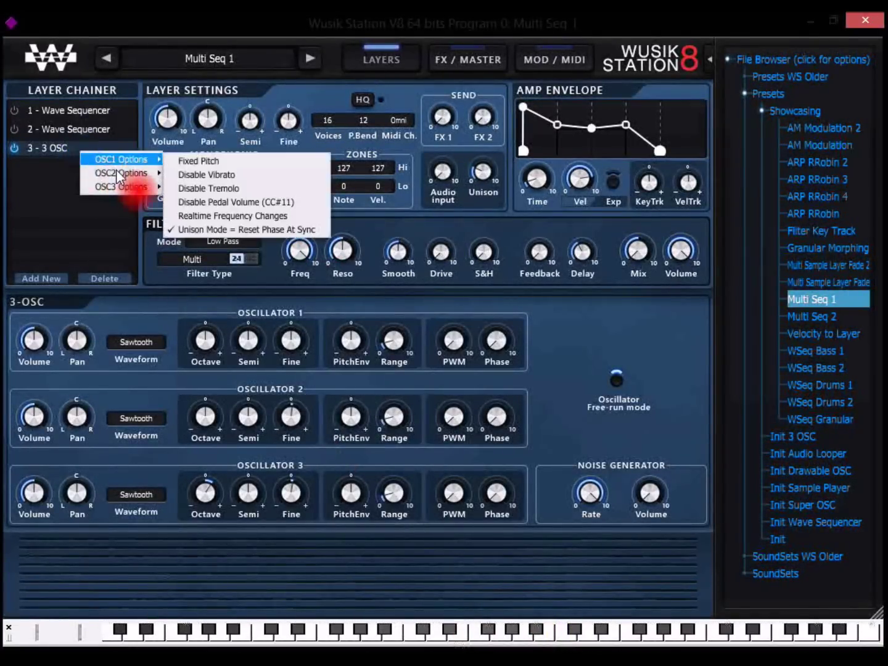
pyautogui.click(256, 242)
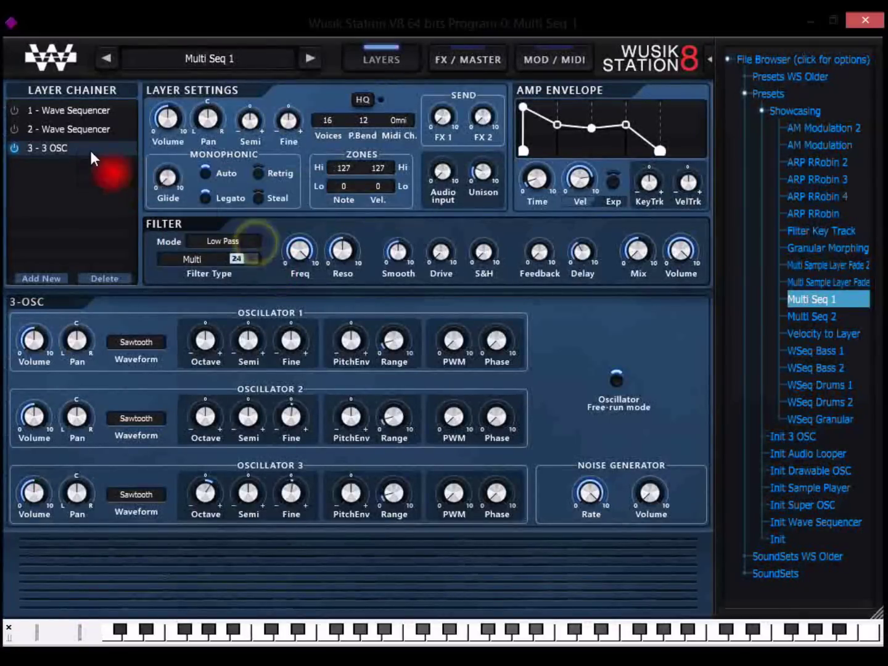
pyautogui.rightClick(90, 149)
pyautogui.click(258, 253)
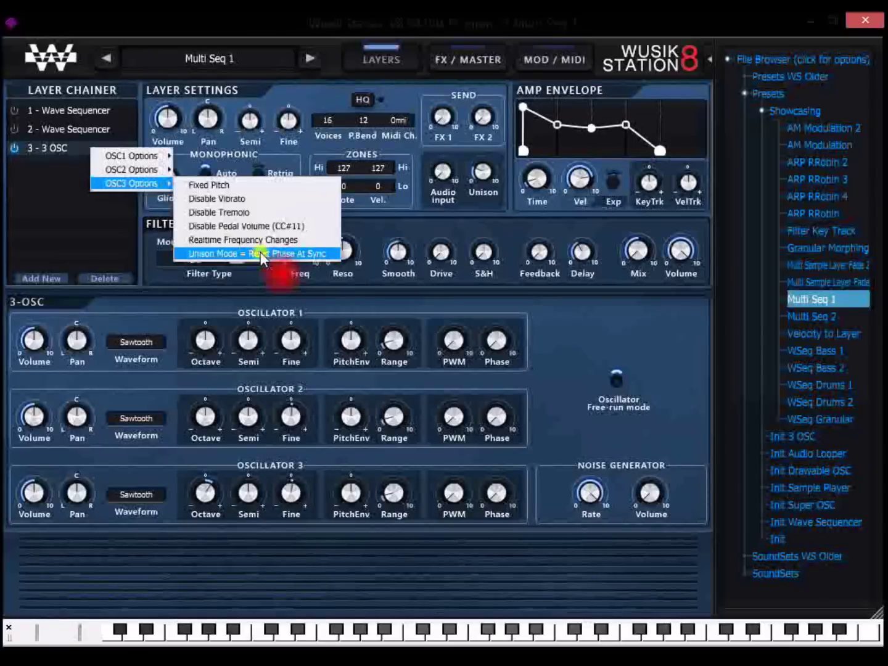
pyautogui.click(600, 630)
pyautogui.moveTo(583, 624); pyautogui.dragTo(416, 640)
# Compare the sound with Oscillator Free-run mode on and off by playing notes
pyautogui.click(619, 378)
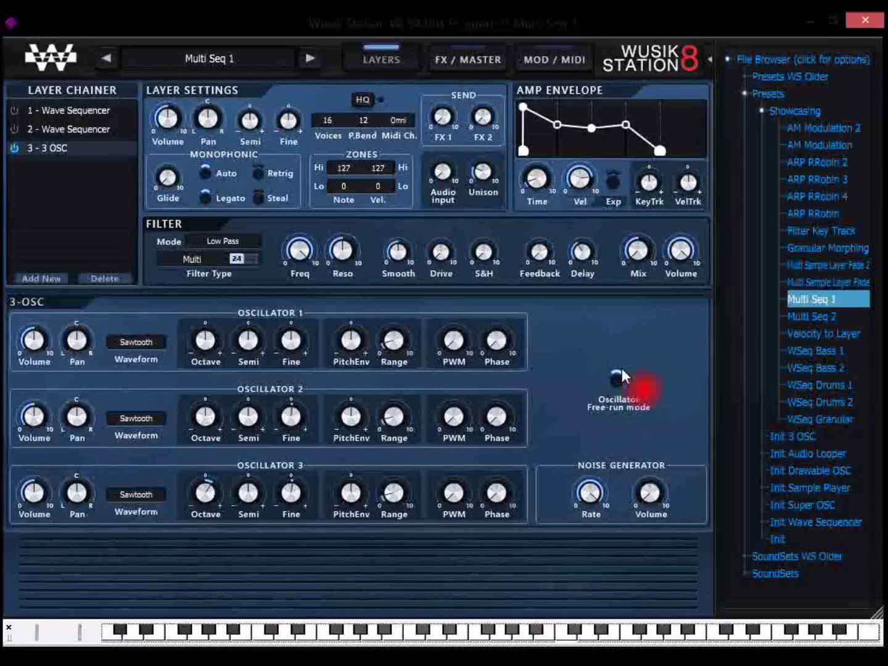
pyautogui.click(599, 635)
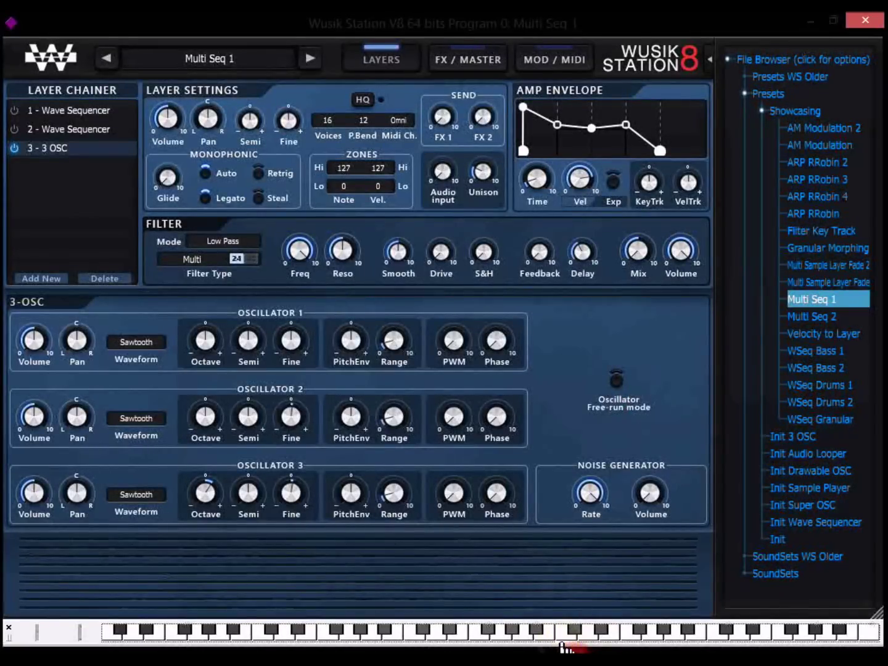
pyautogui.click(503, 642)
pyautogui.click(422, 638)
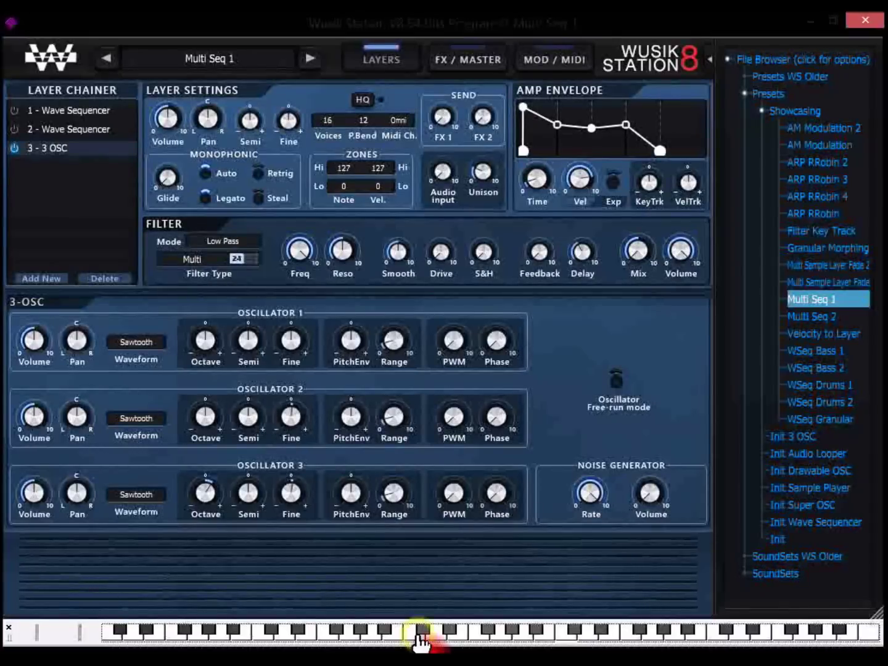
pyautogui.click(451, 641)
pyautogui.moveTo(450, 641); pyautogui.dragTo(265, 640)
pyautogui.click(616, 380)
pyautogui.moveTo(645, 603)
pyautogui.mouseDown()
pyautogui.moveTo(554, 638)
pyautogui.moveTo(569, 643)
pyautogui.moveTo(413, 638)
pyautogui.moveTo(516, 297)
pyautogui.mouseUp()
# Check the per-oscillator options without changes, then go to the MOD / MIDI page
pyautogui.rightClick(69, 150)
pyautogui.moveTo(99, 161)
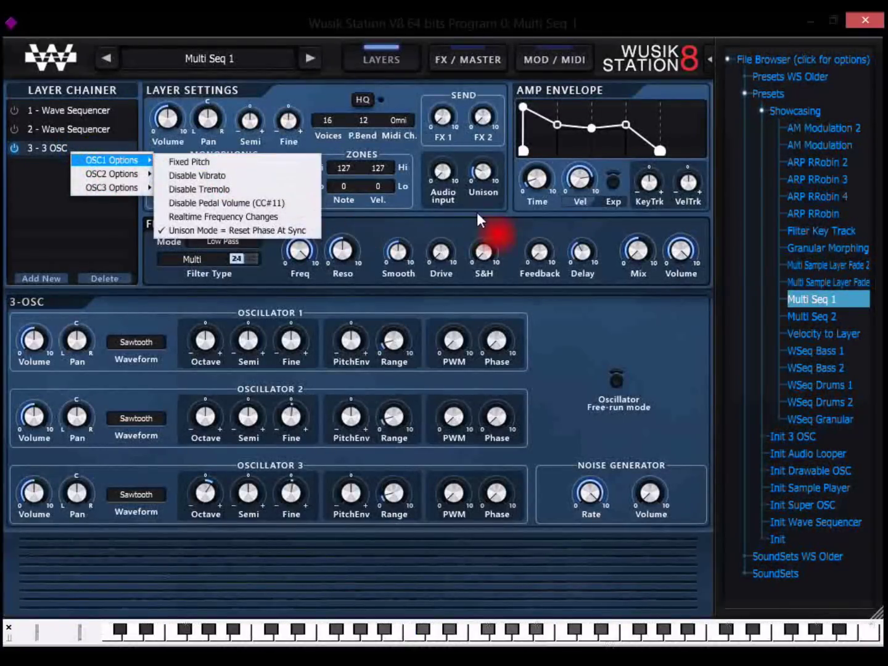
pyautogui.click(508, 227)
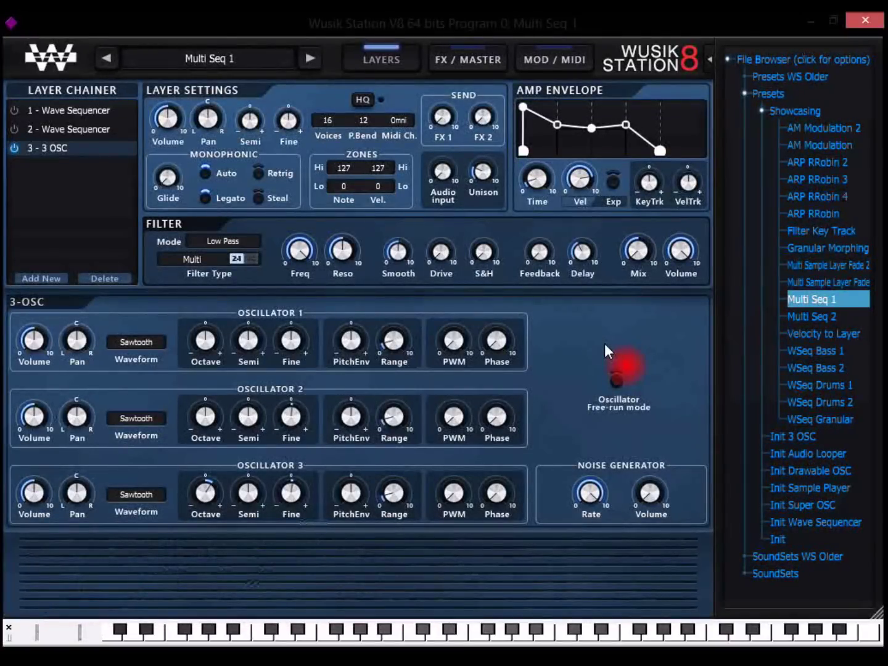
pyautogui.click(562, 55)
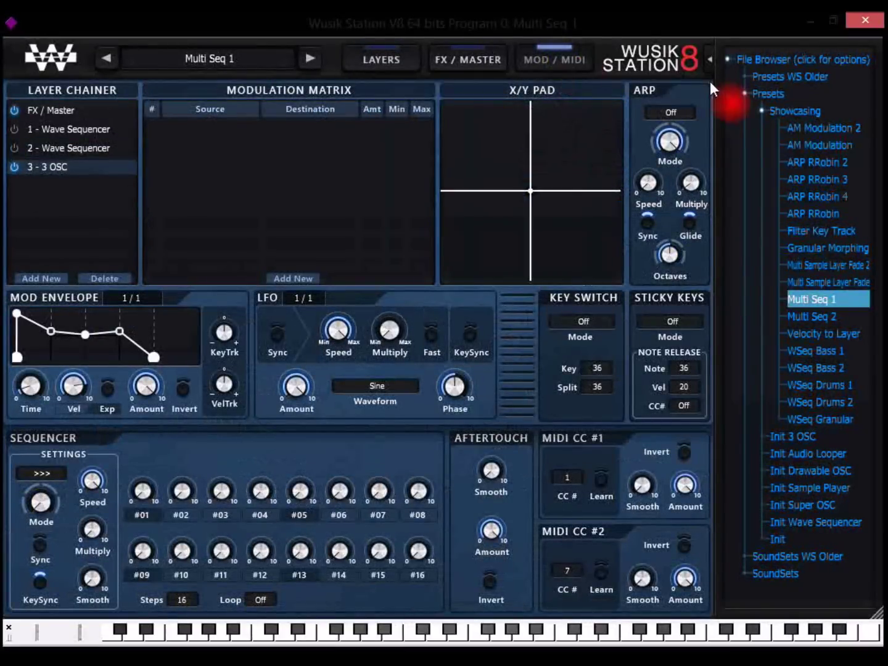
# Load WSeq Bass 1, discarding unsaved changes, play it, and view its wave sequence steps
pyautogui.click(830, 350)
pyautogui.click(525, 357)
pyautogui.moveTo(553, 636); pyautogui.dragTo(265, 640)
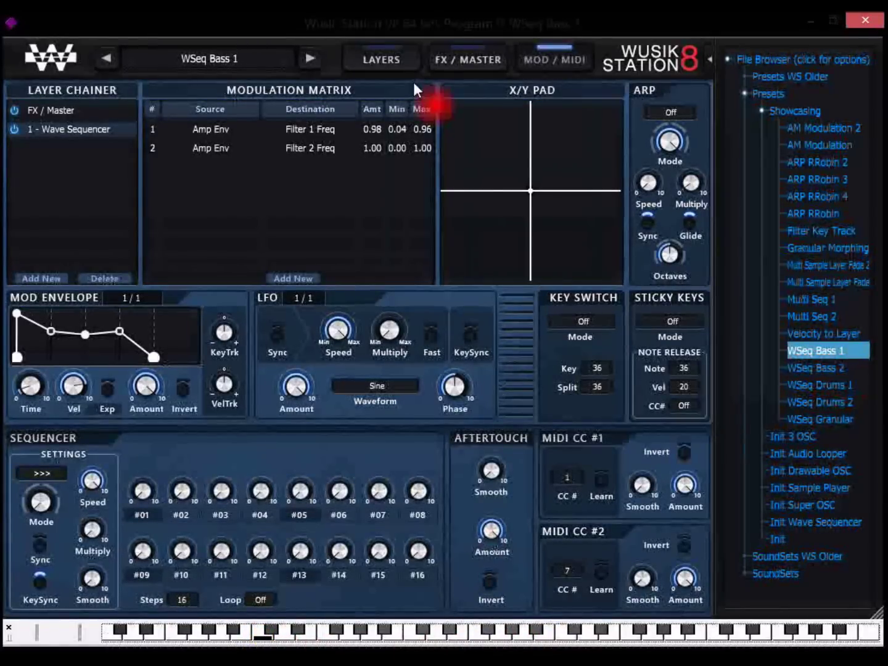
pyautogui.click(385, 58)
pyautogui.click(681, 311)
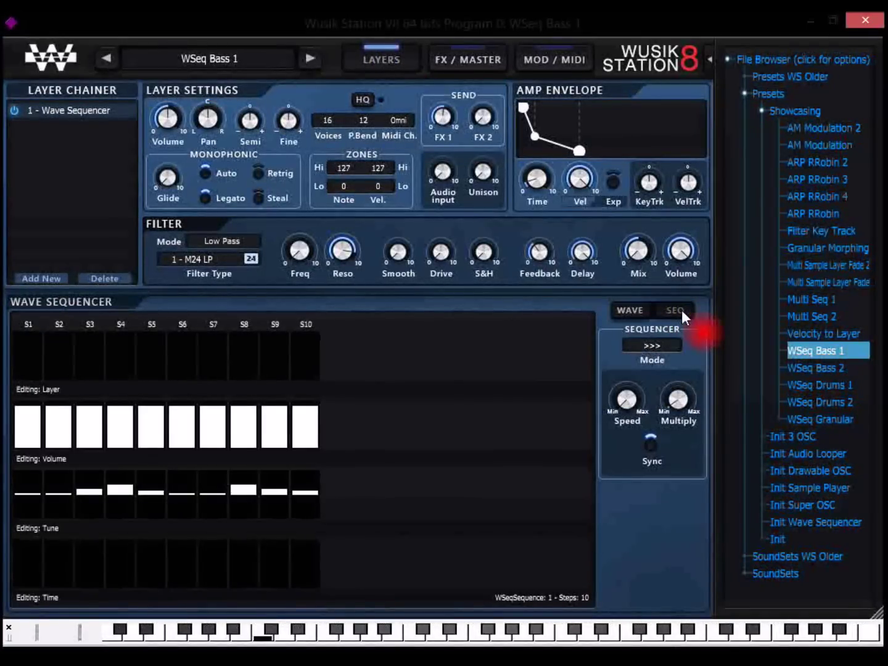
# Audition WSeq Bass 2, then load and play WSeq Granular, showing its Phonetics2 waveform
pyautogui.click(841, 369)
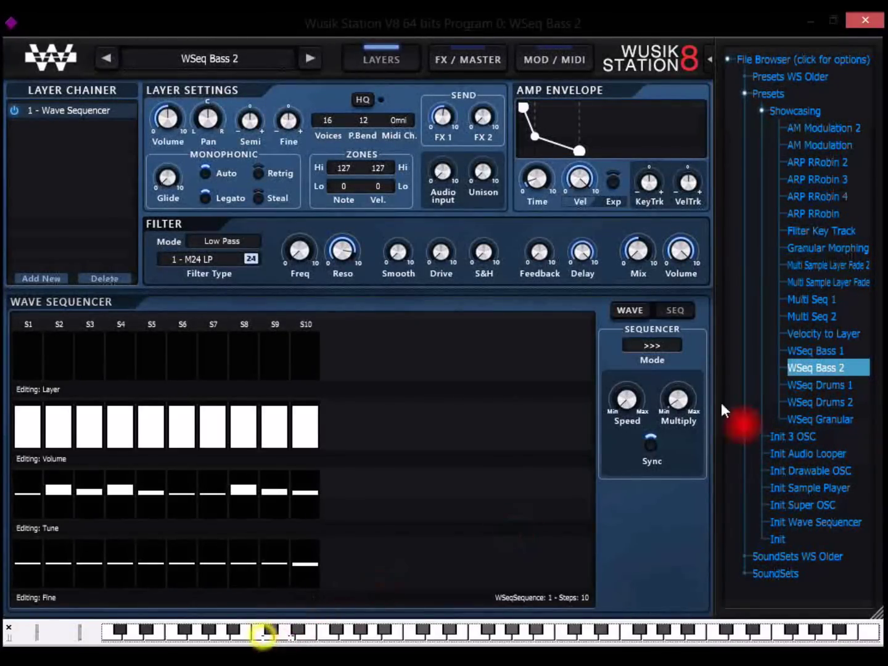
pyautogui.click(837, 418)
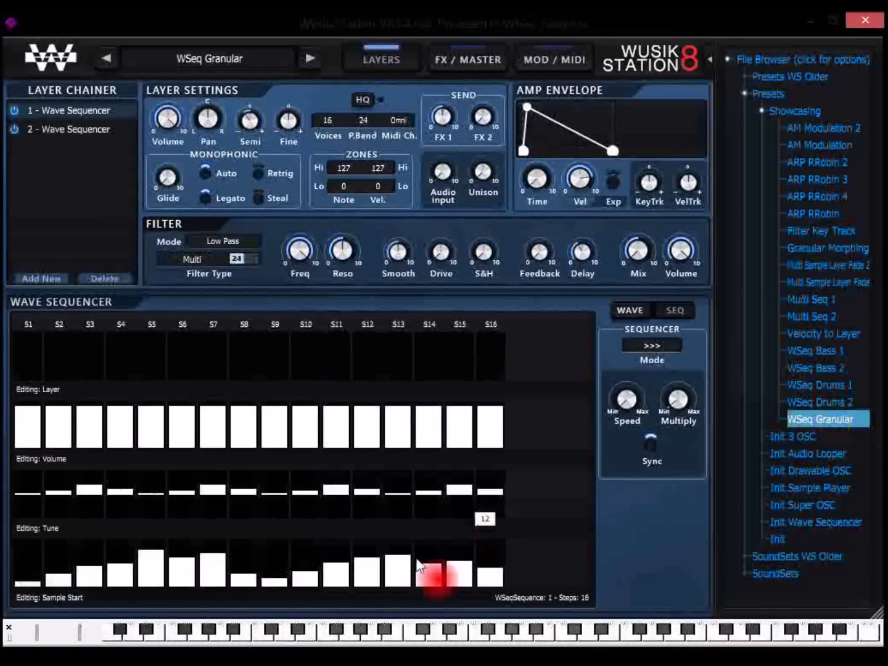
pyautogui.click(263, 641)
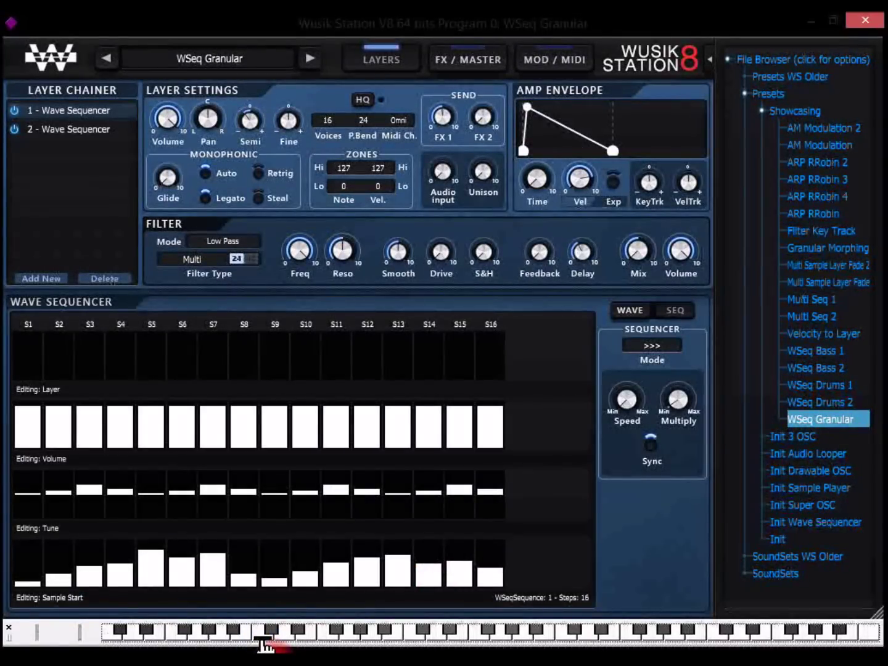
pyautogui.click(716, 637)
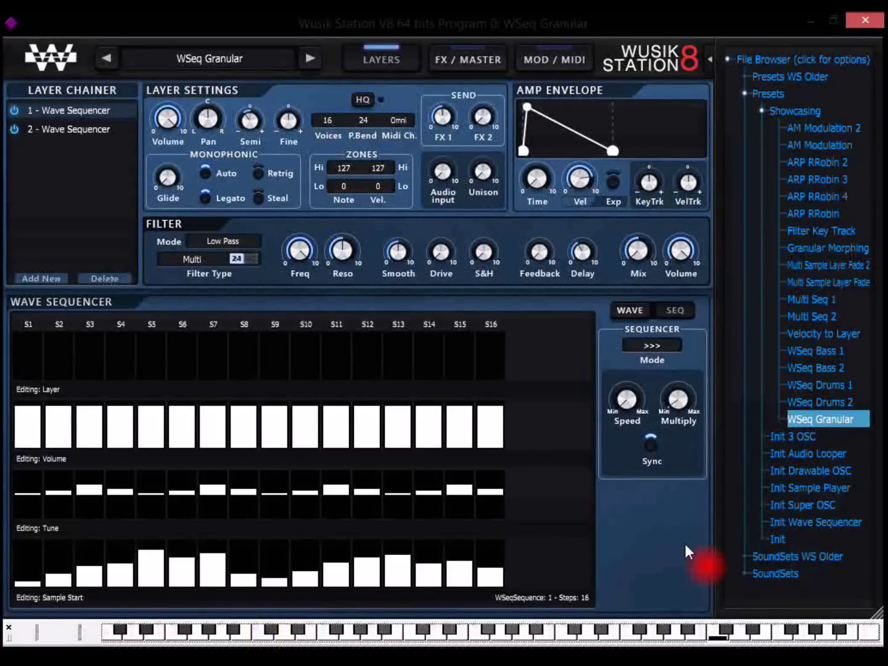
pyautogui.click(722, 636)
pyautogui.click(566, 639)
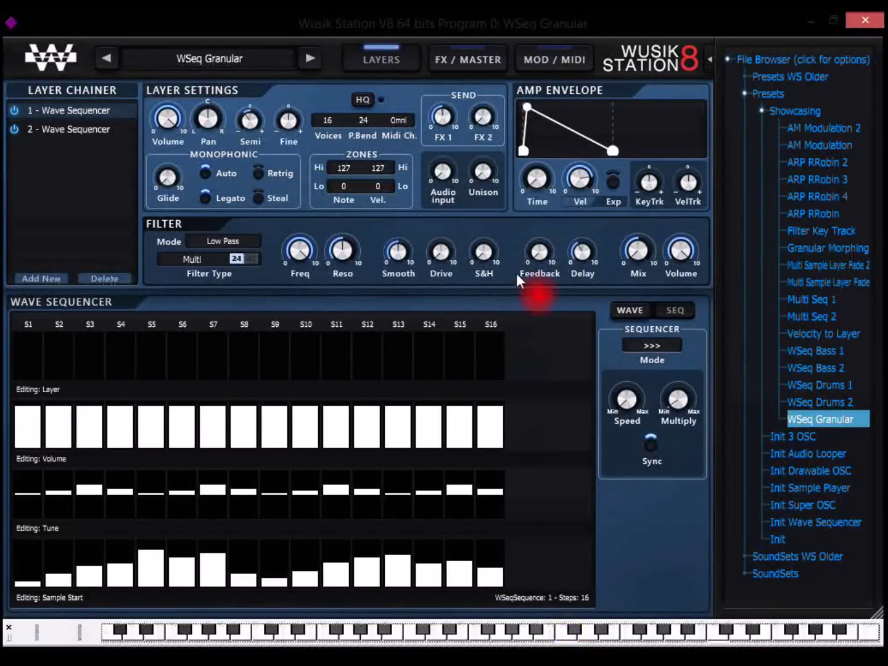
pyautogui.click(636, 311)
# Open the WS Older Analog Night soundset and audition the alan and aural sounds with a note
pyautogui.click(779, 93)
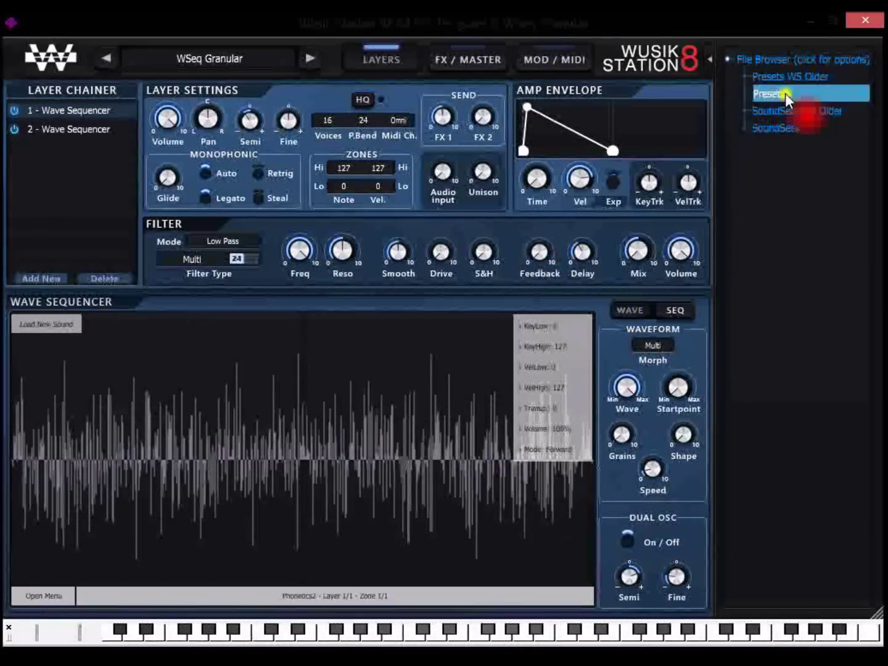
pyautogui.click(797, 112)
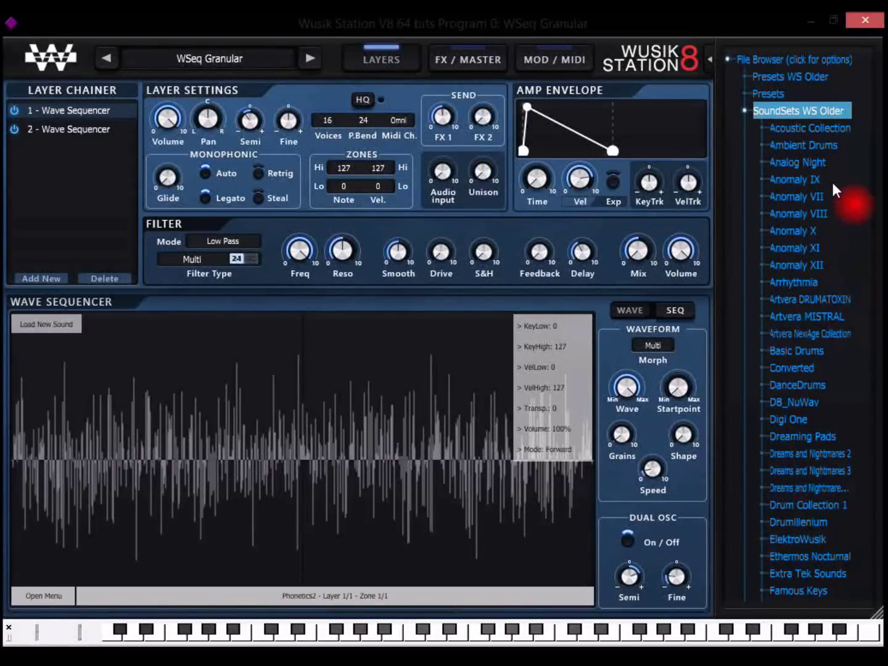
pyautogui.click(824, 161)
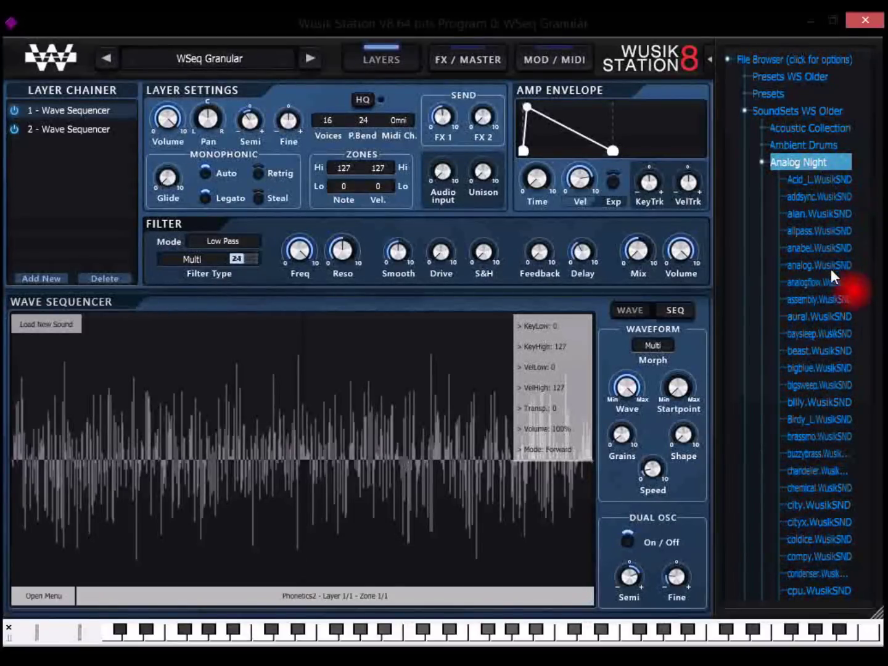
pyautogui.click(831, 217)
pyautogui.click(819, 317)
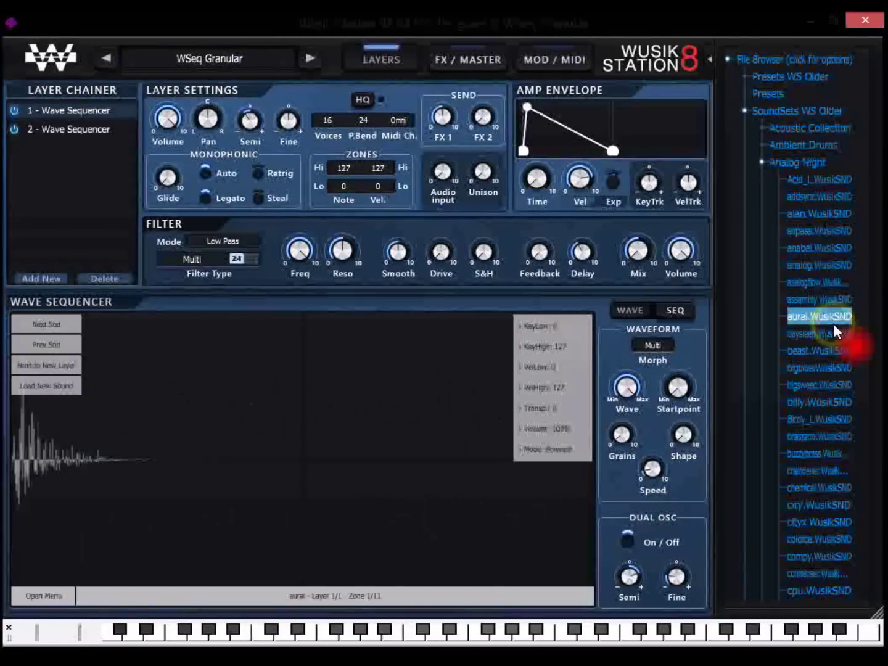
pyautogui.click(414, 639)
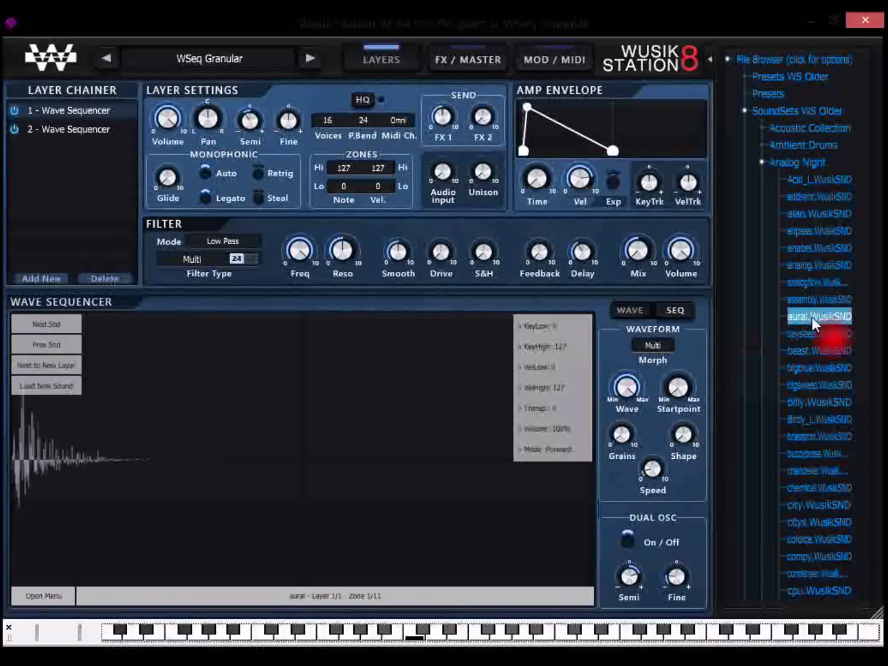
# Try the baysleep and addsync sounds, switch off layer 2, then play the city sound
pyautogui.click(820, 333)
pyautogui.click(830, 195)
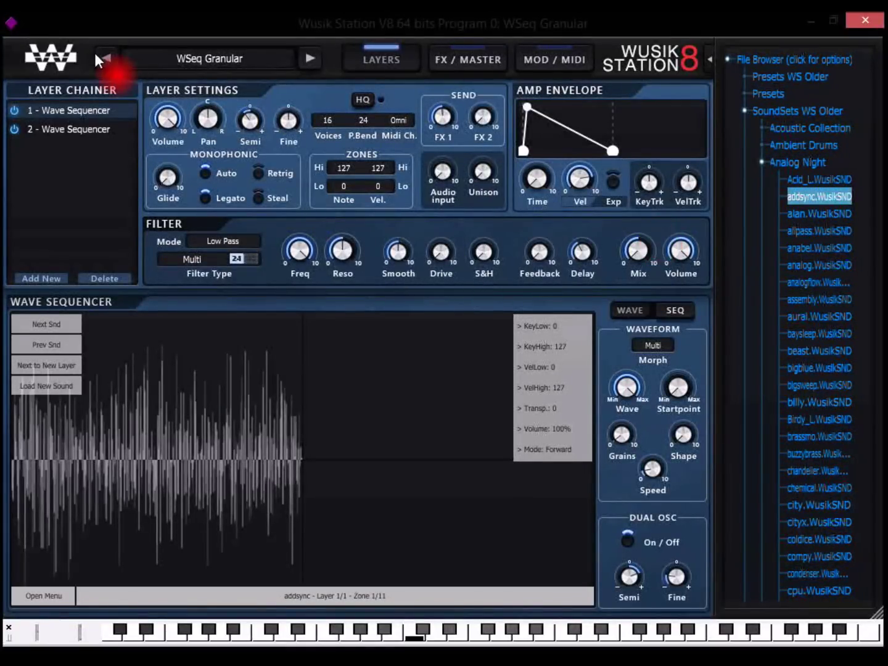
pyautogui.click(14, 130)
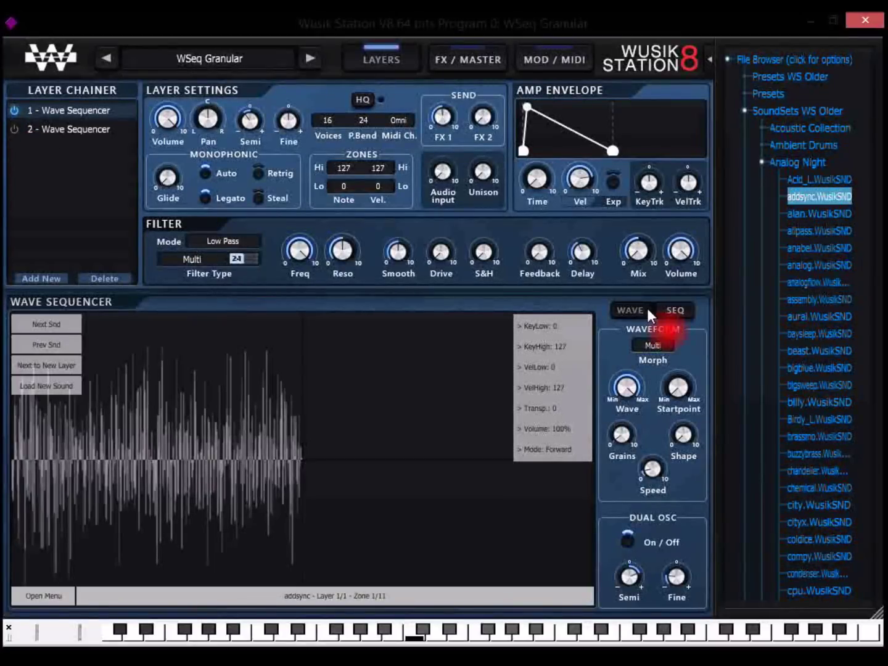
pyautogui.click(825, 508)
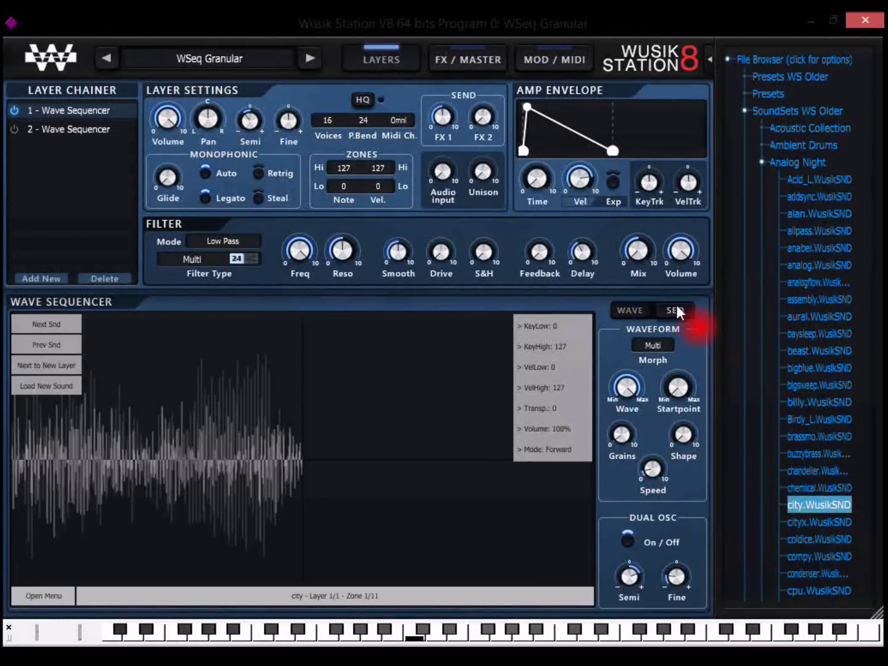
pyautogui.click(417, 639)
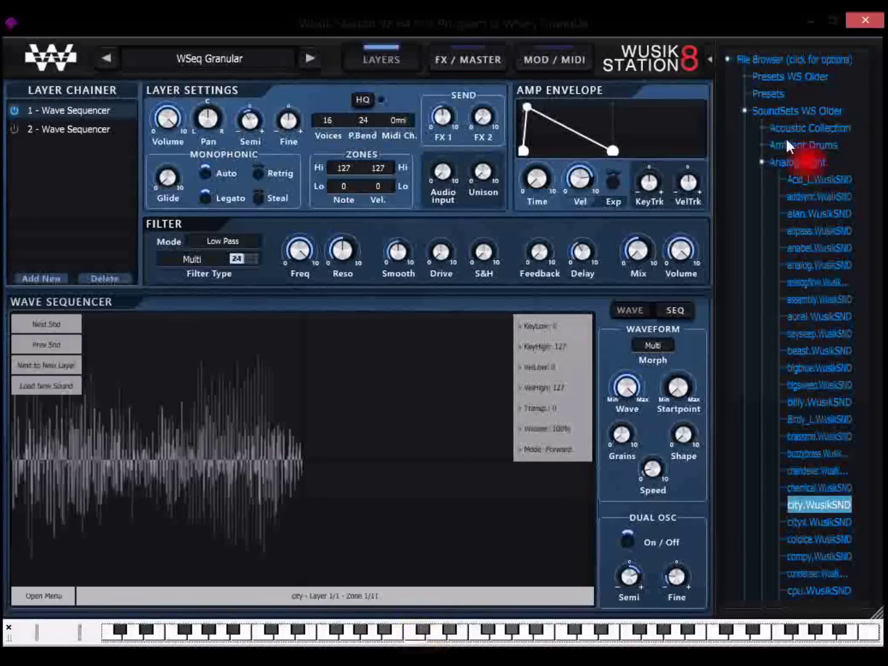
# Load the Init Drawable OSC preset from Presets, discarding unsaved changes
pyautogui.click(803, 163)
pyautogui.click(808, 113)
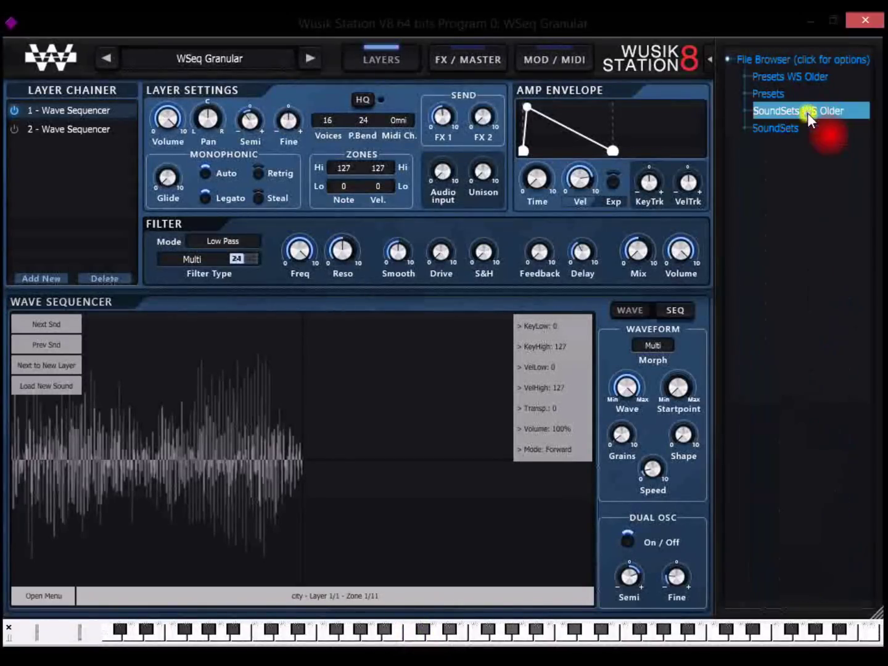
pyautogui.click(801, 96)
pyautogui.doubleClick(819, 163)
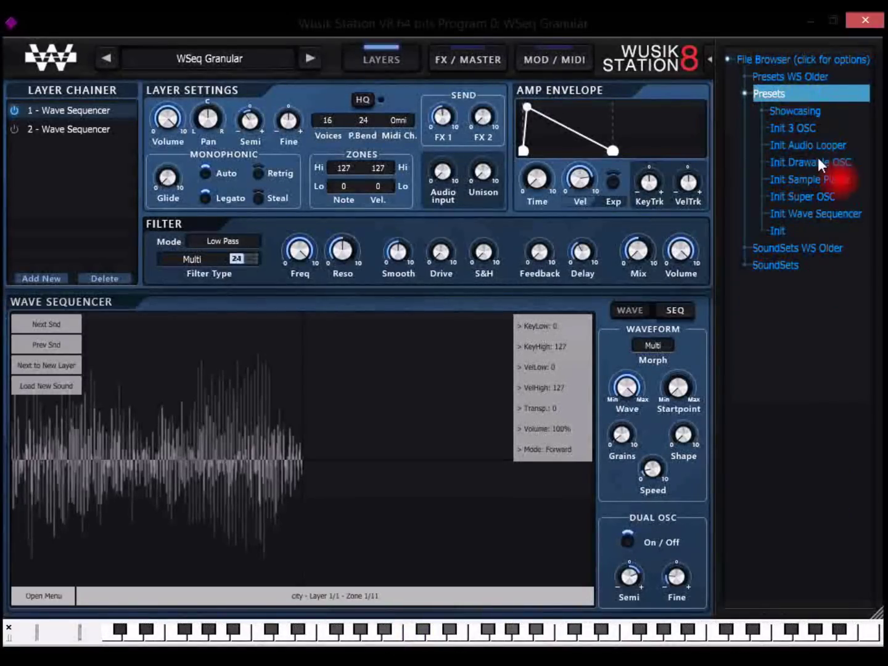
pyautogui.click(544, 360)
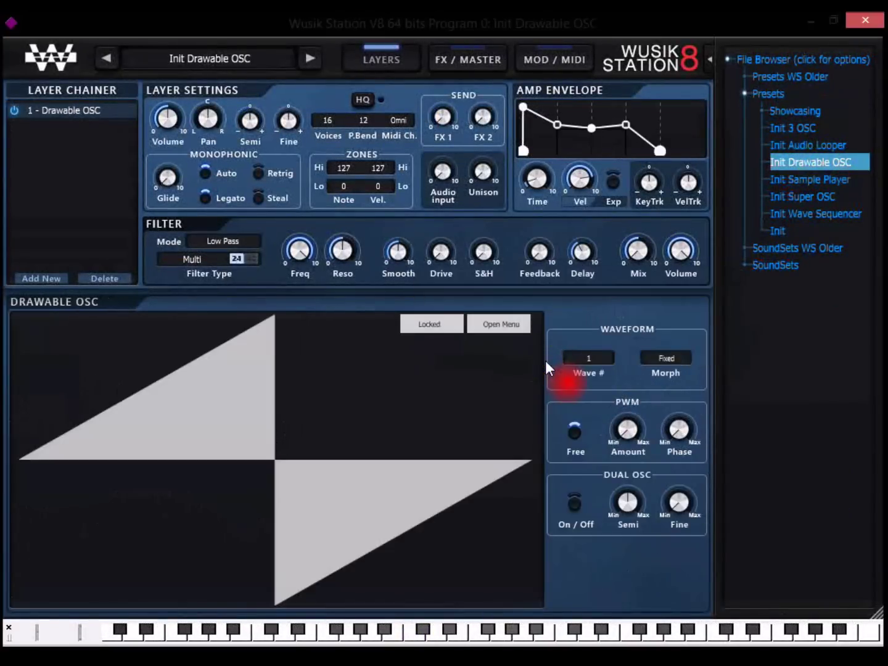